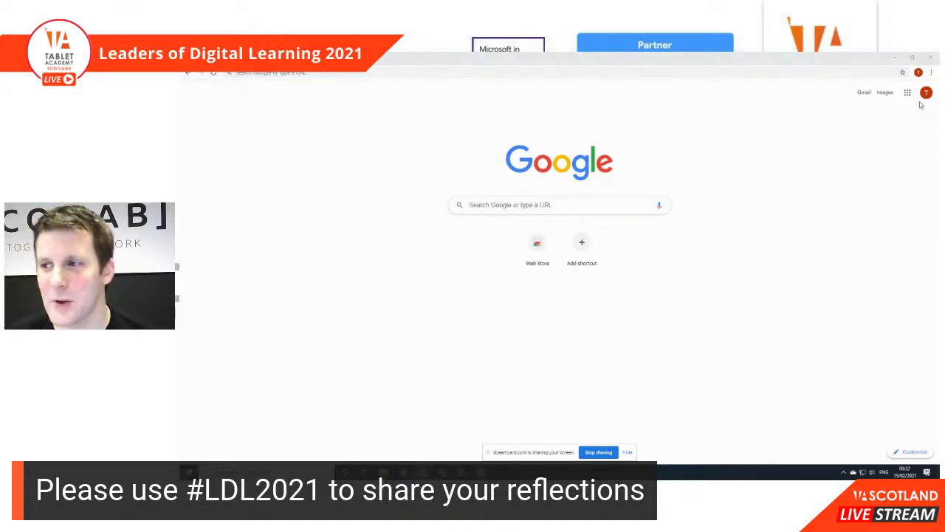
Step: Launch Google Sites from the Google apps grid in Chrome
{"action": "left_click", "coordinate": [907, 92]}
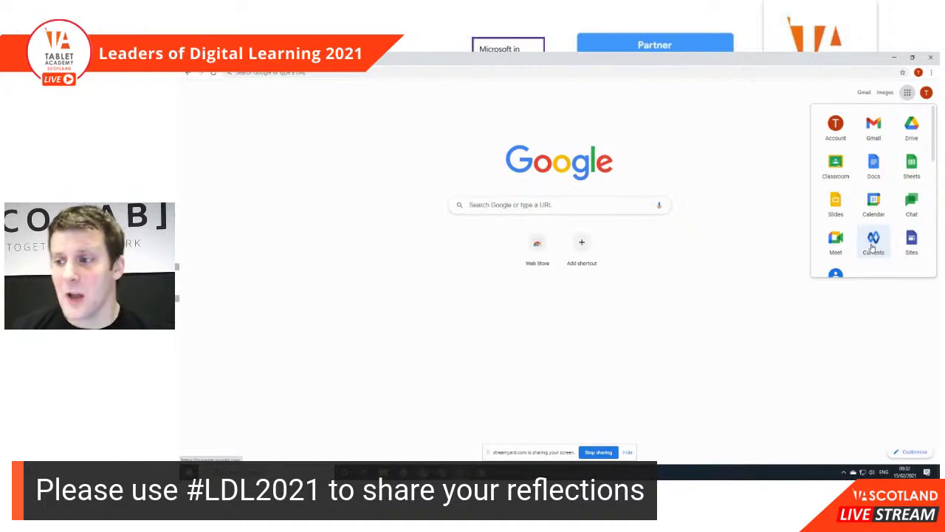
{"action": "left_click", "coordinate": [909, 244]}
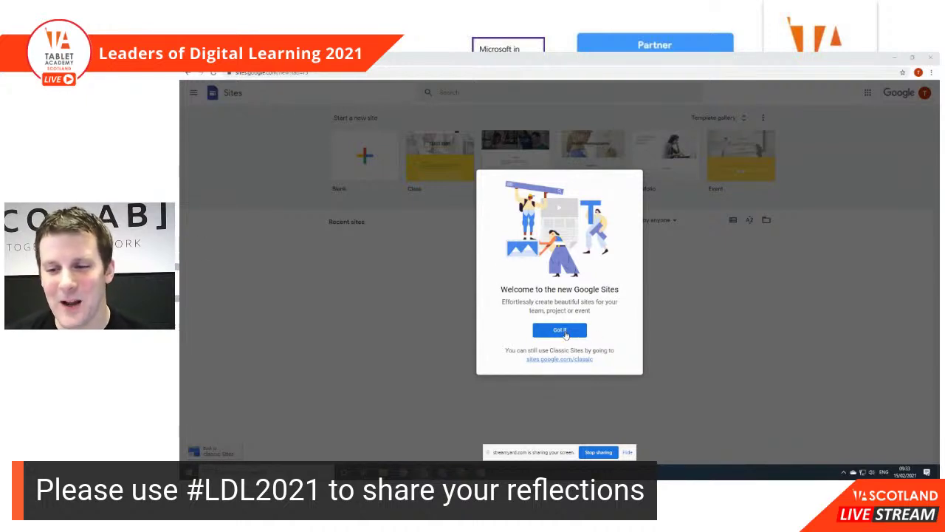
Step: Dismiss the welcome and screen-sharing notices, then start a new Blank site
{"action": "left_click", "coordinate": [562, 333]}
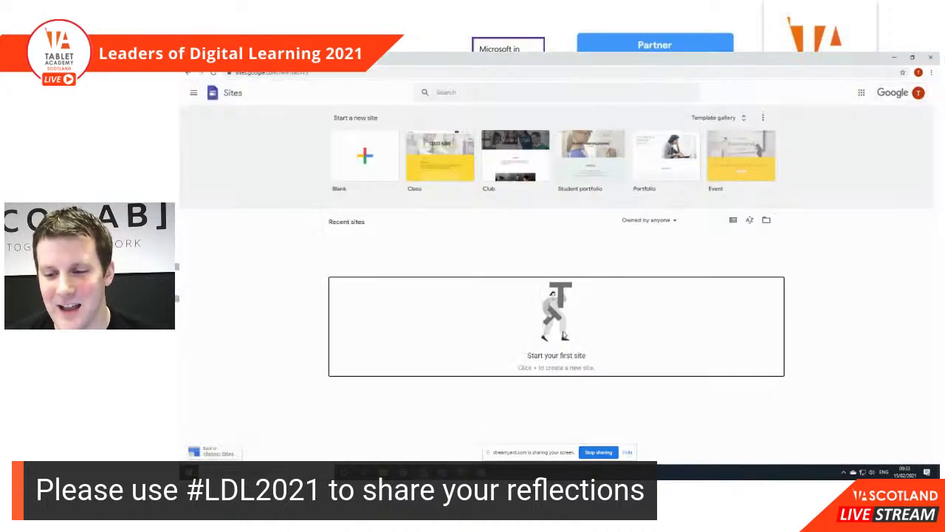
{"action": "left_click", "coordinate": [627, 452]}
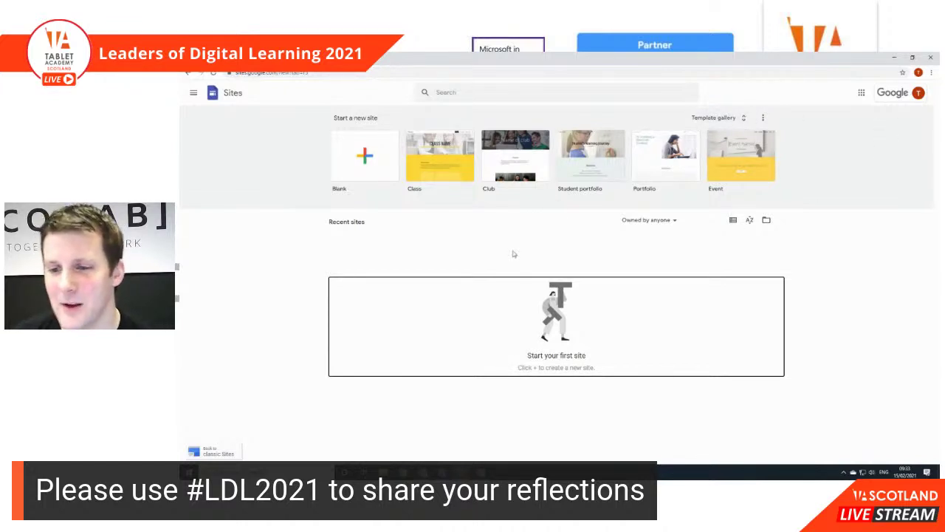
{"action": "left_click", "coordinate": [379, 162]}
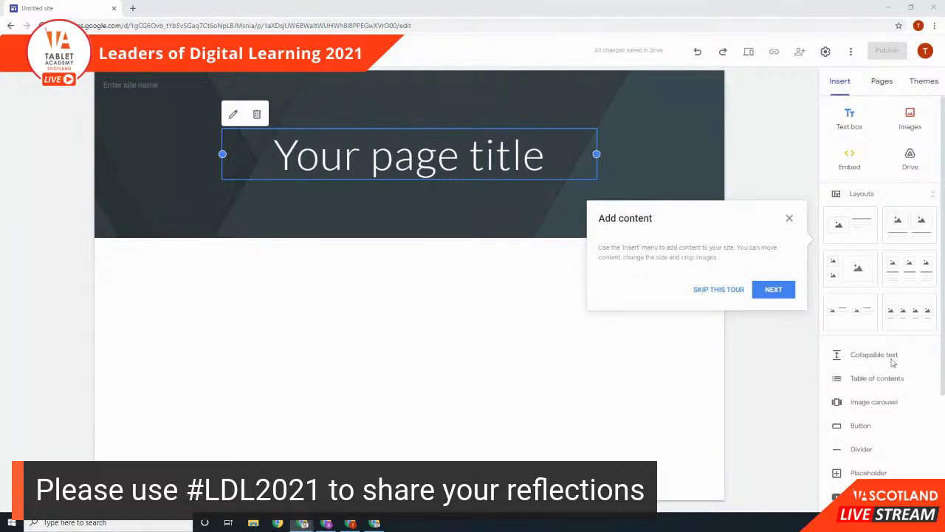
Step: Step through every introductory tour tip and close the final Publish tip
{"action": "left_click", "coordinate": [787, 294]}
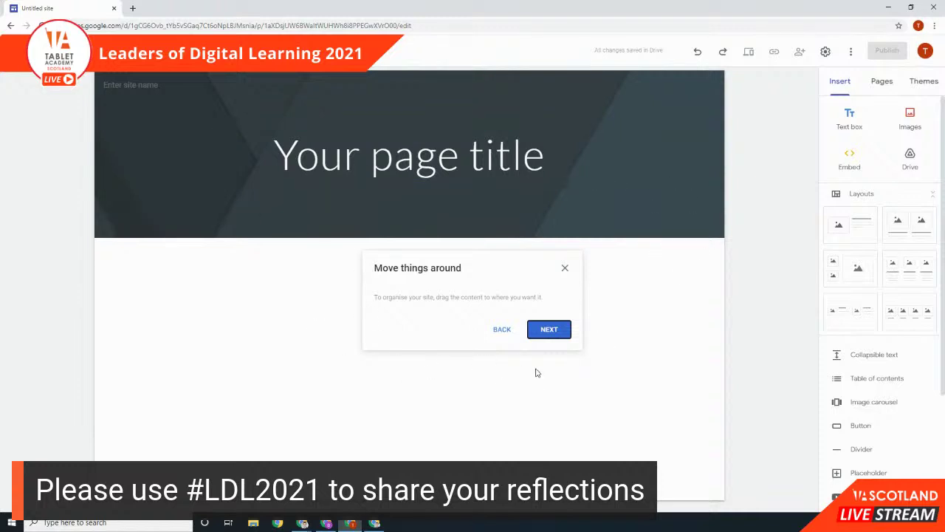
{"action": "left_click", "coordinate": [550, 329]}
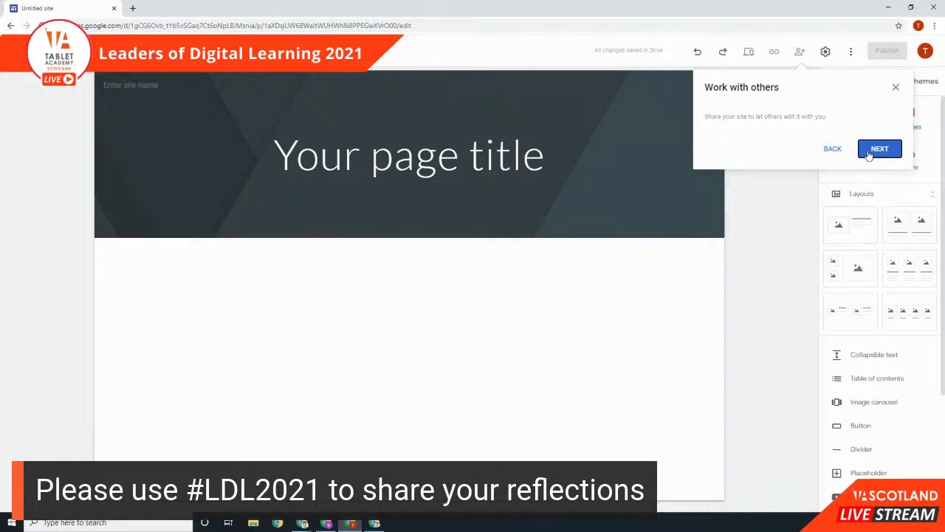
{"action": "left_click", "coordinate": [870, 152]}
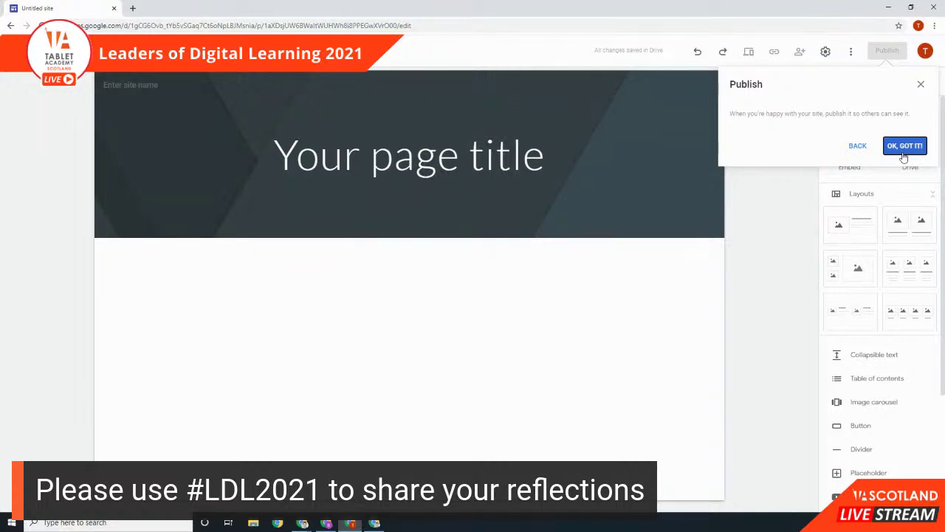
{"action": "left_click", "coordinate": [904, 152]}
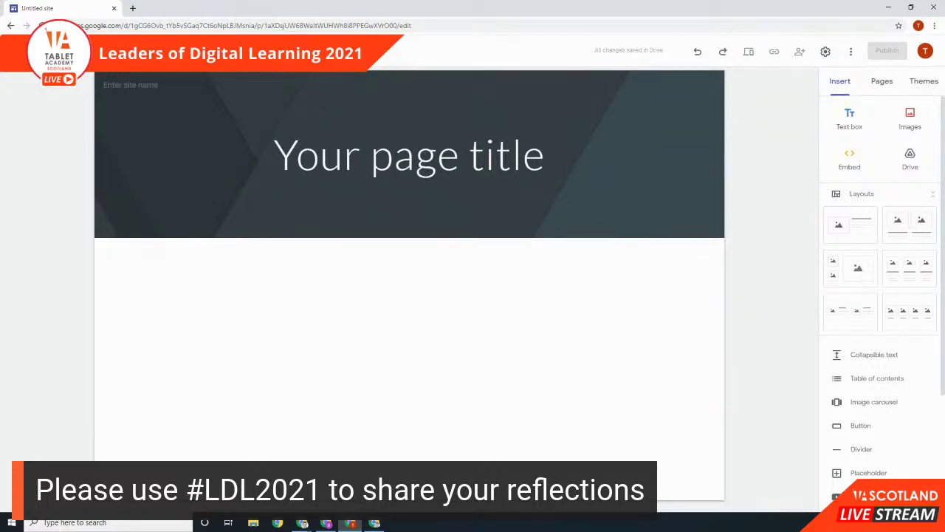
Step: Confirm 'LDL2021' as the site name, then view and close the logo settings
{"action": "key", "text": "Return"}
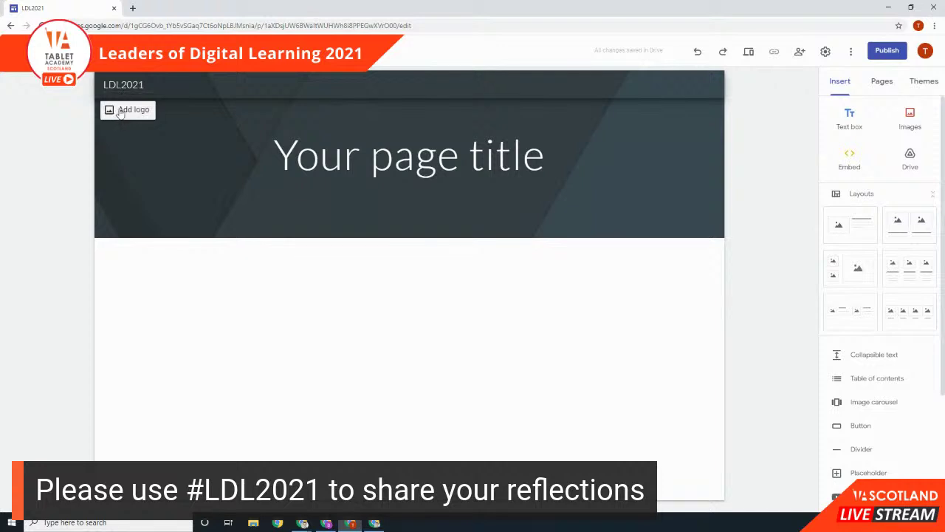
{"action": "left_click", "coordinate": [119, 110]}
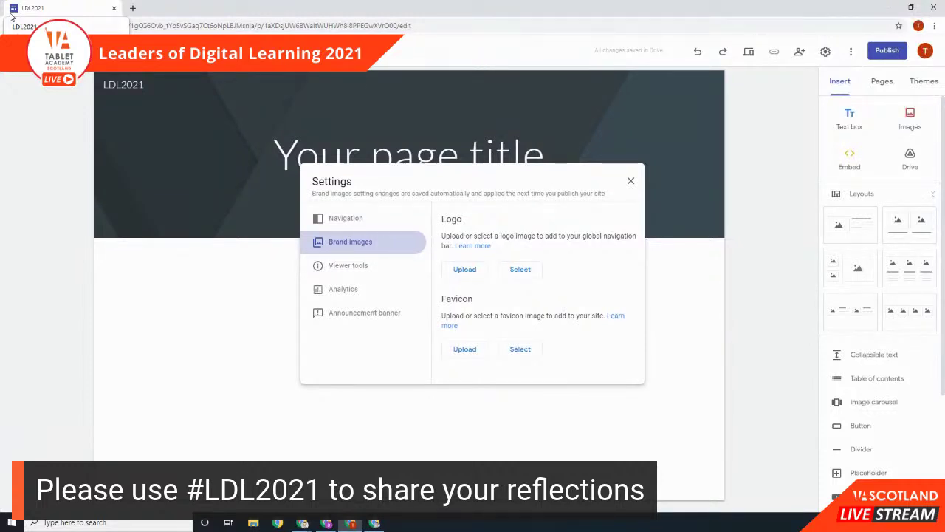
{"action": "left_click", "coordinate": [631, 183]}
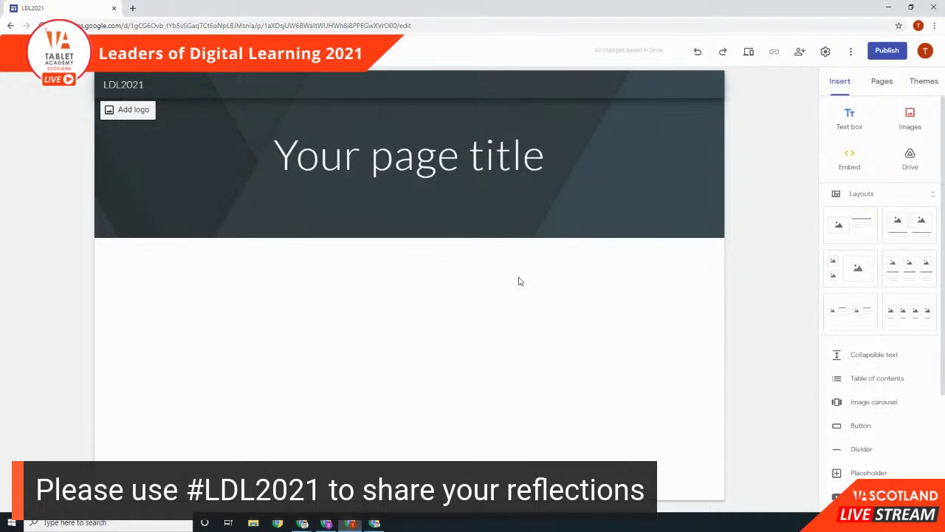
Step: Add a new page named 'Session 1' in the Pages panel
{"action": "left_click", "coordinate": [881, 83]}
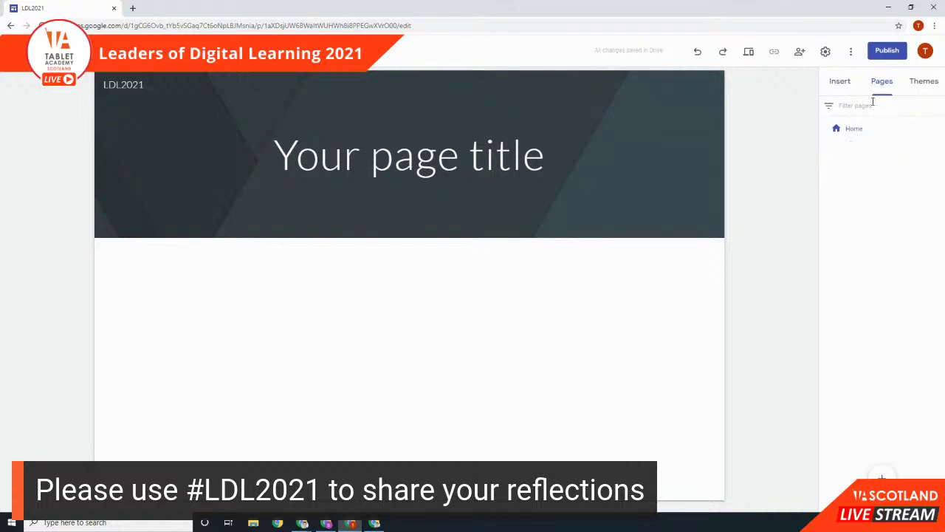
{"action": "mouse_move", "coordinate": [882, 477]}
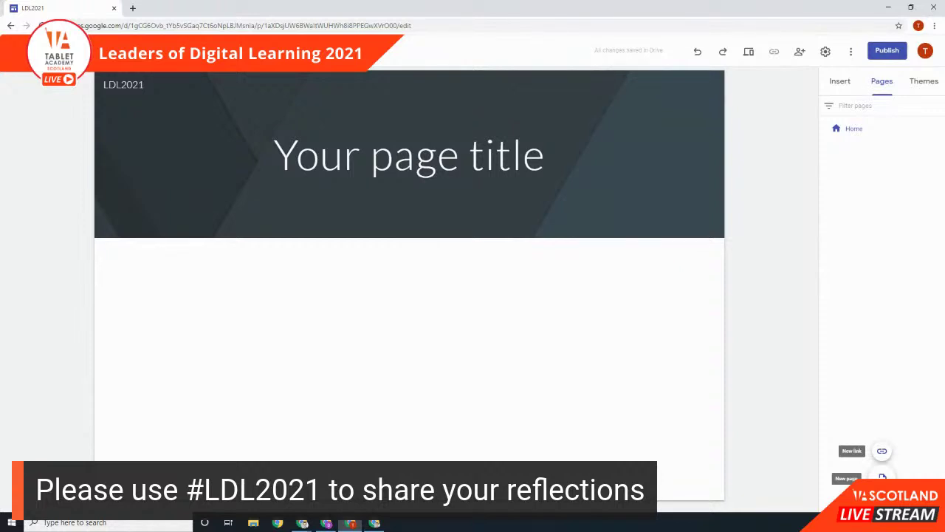
{"action": "left_click", "coordinate": [883, 477]}
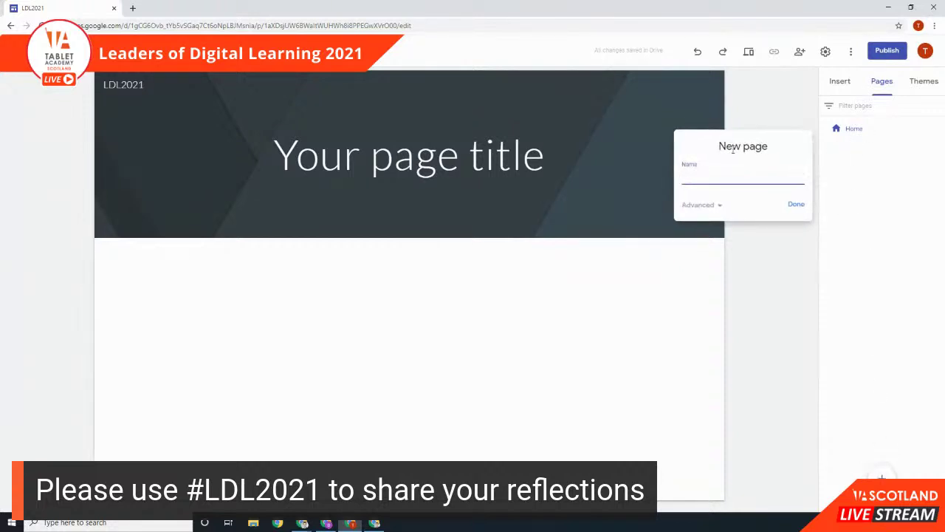
{"action": "type", "text": "Session 1"}
{"action": "left_click", "coordinate": [789, 208]}
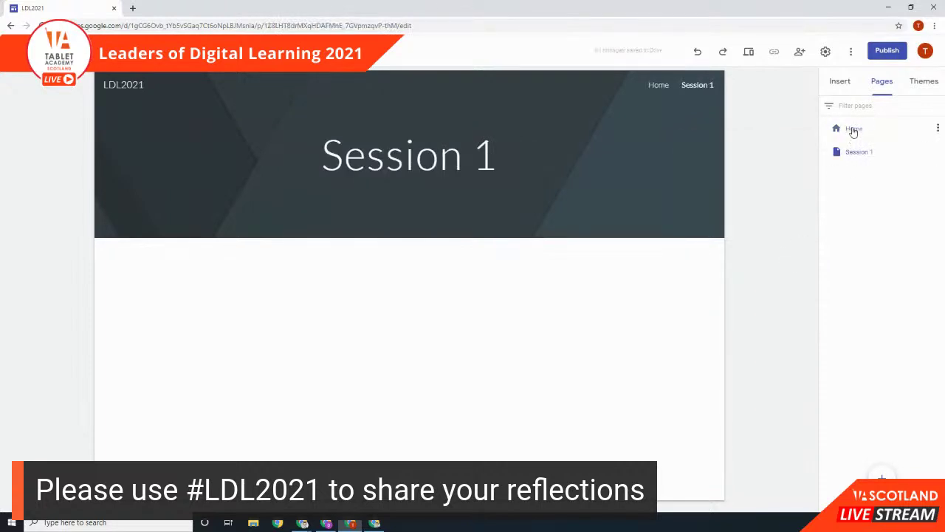
Step: Switch between Home and Session 1, ending back on the Home page
{"action": "left_click", "coordinate": [854, 130]}
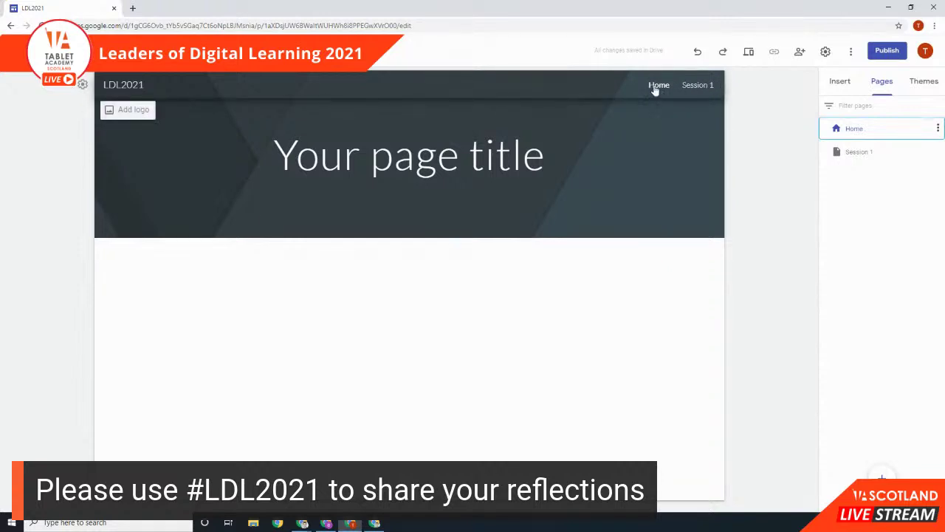
{"action": "left_click", "coordinate": [698, 86]}
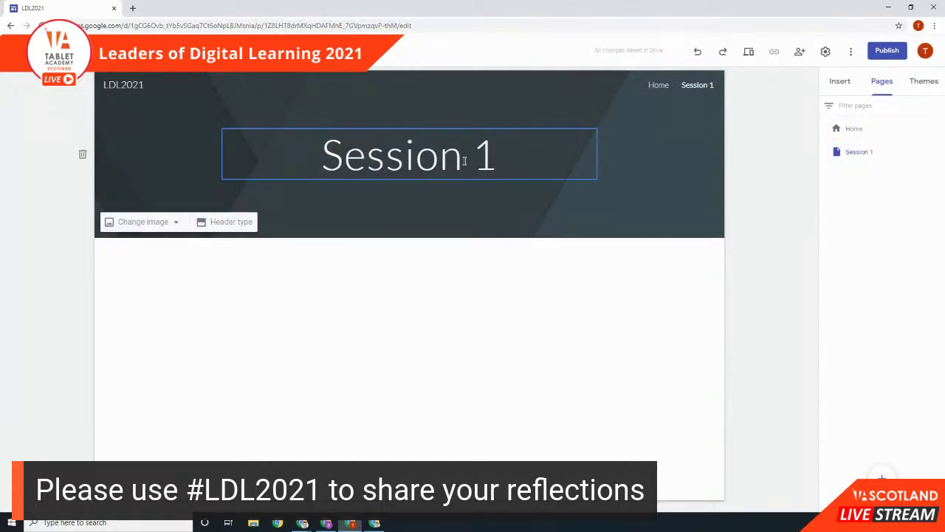
{"action": "left_click", "coordinate": [658, 87]}
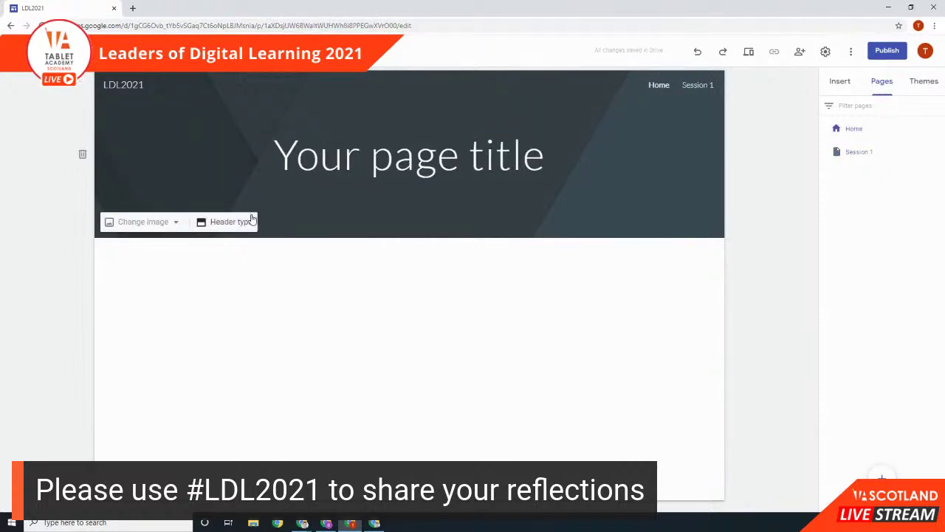
Step: Set the Home header type to Cover after briefly trying Large banner, then view the themes
{"action": "left_click", "coordinate": [242, 223]}
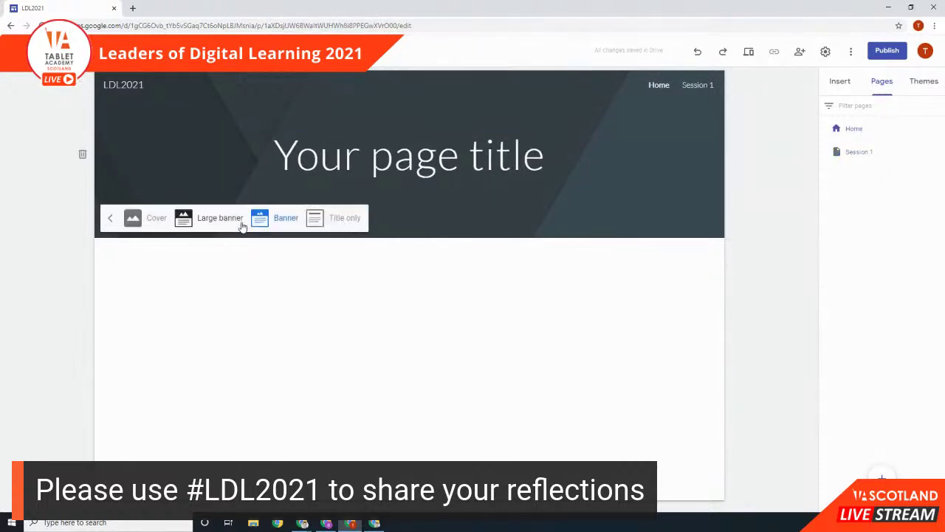
{"action": "left_click", "coordinate": [140, 217]}
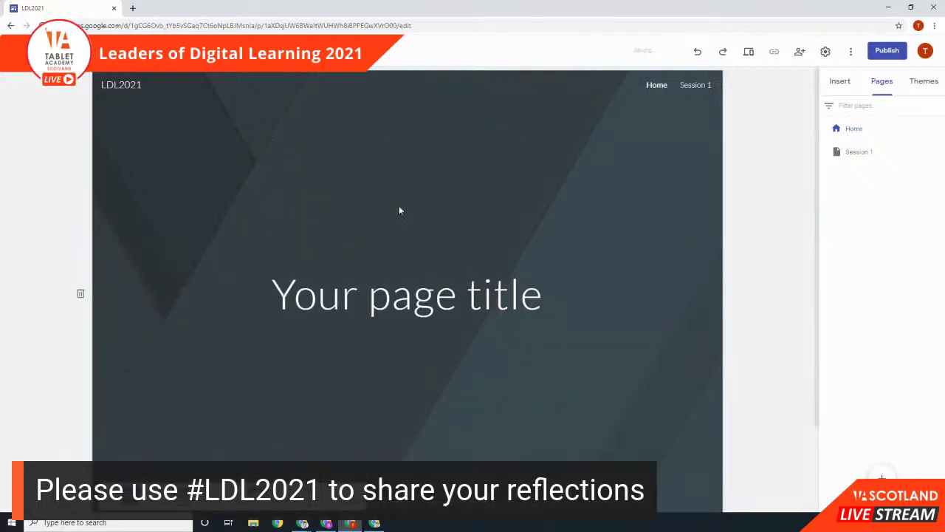
{"action": "left_click", "coordinate": [211, 412]}
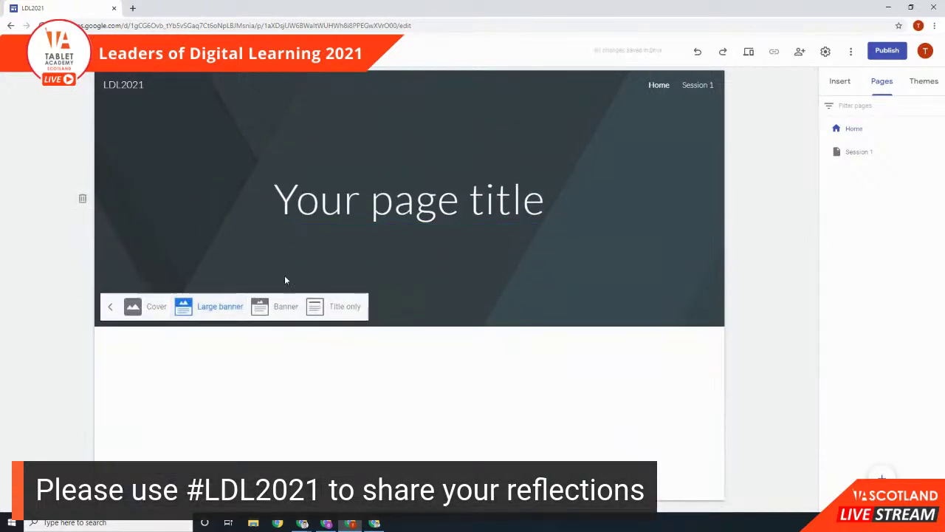
{"action": "left_click", "coordinate": [148, 316]}
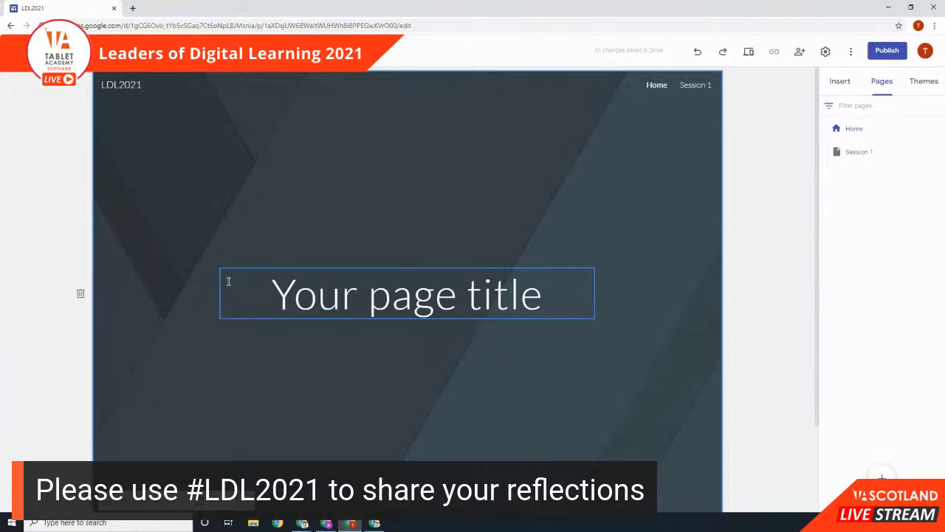
{"action": "left_click", "coordinate": [926, 88]}
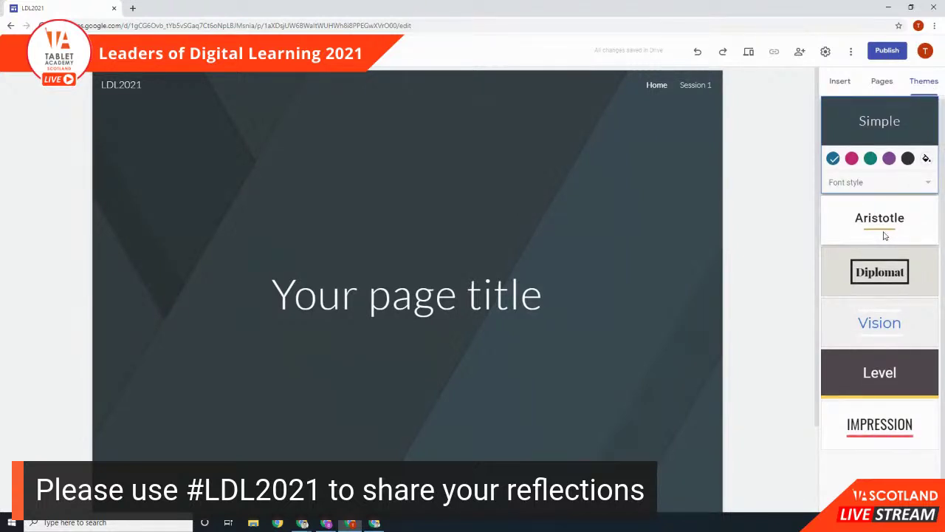
Step: Apply the Impression theme, preview yellow and green, and keep the red colour
{"action": "left_click", "coordinate": [897, 434]}
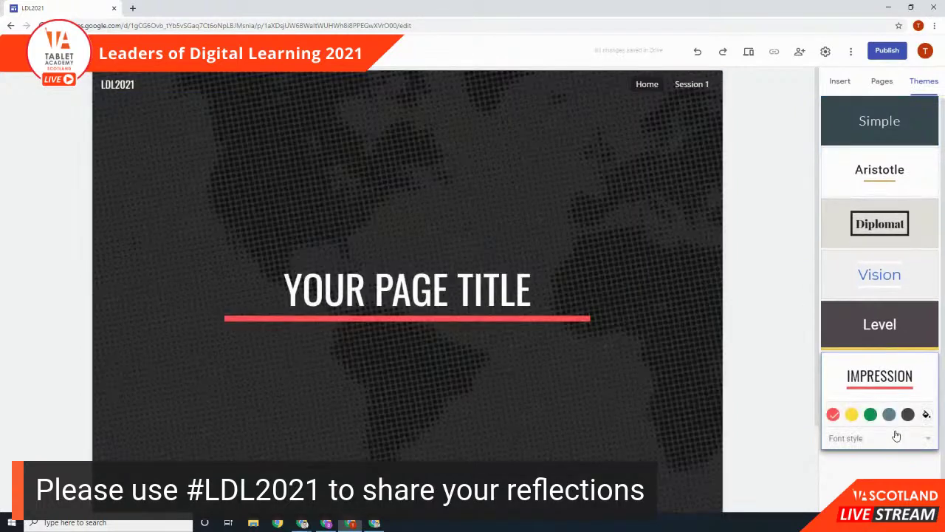
{"action": "left_click", "coordinate": [852, 415]}
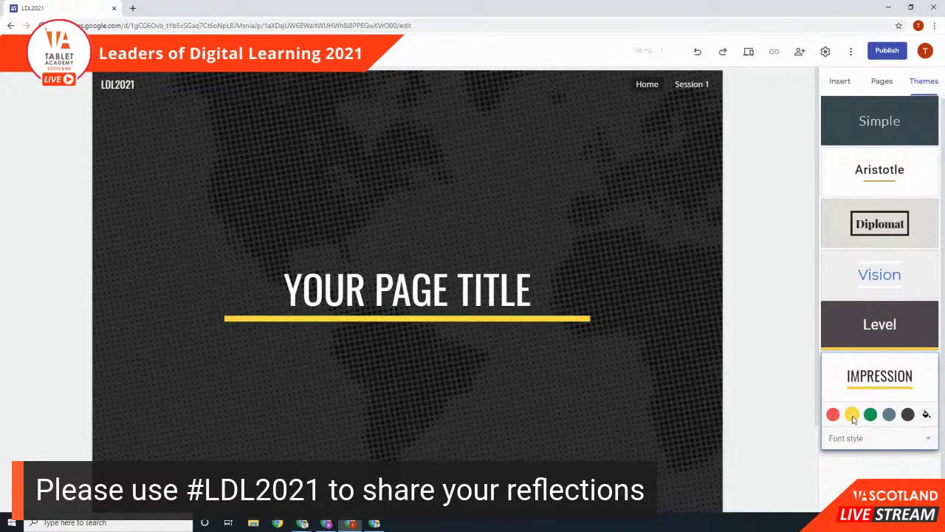
{"action": "left_click", "coordinate": [871, 415]}
{"action": "left_click", "coordinate": [832, 415]}
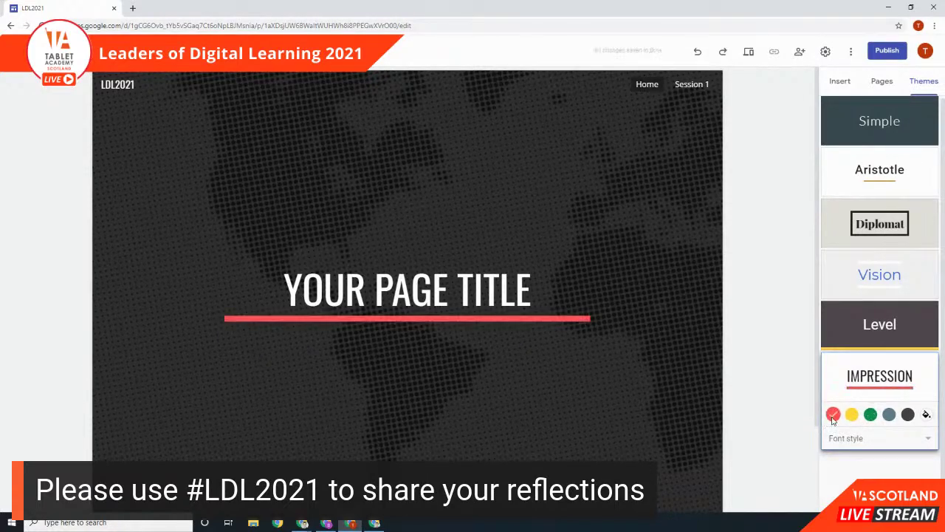
Step: Try the Narrow and Frank font styles, then settle on Capital
{"action": "left_click", "coordinate": [862, 439]}
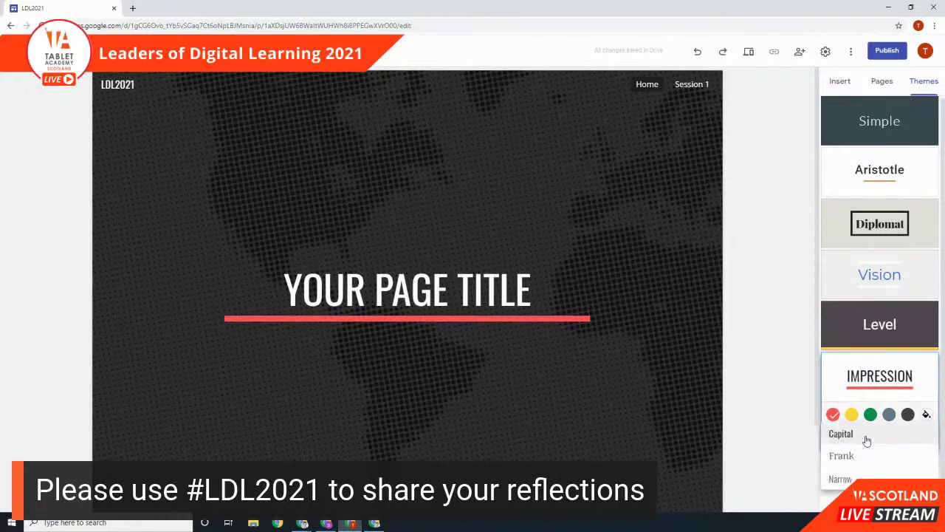
{"action": "left_click", "coordinate": [869, 476]}
{"action": "left_click", "coordinate": [867, 442]}
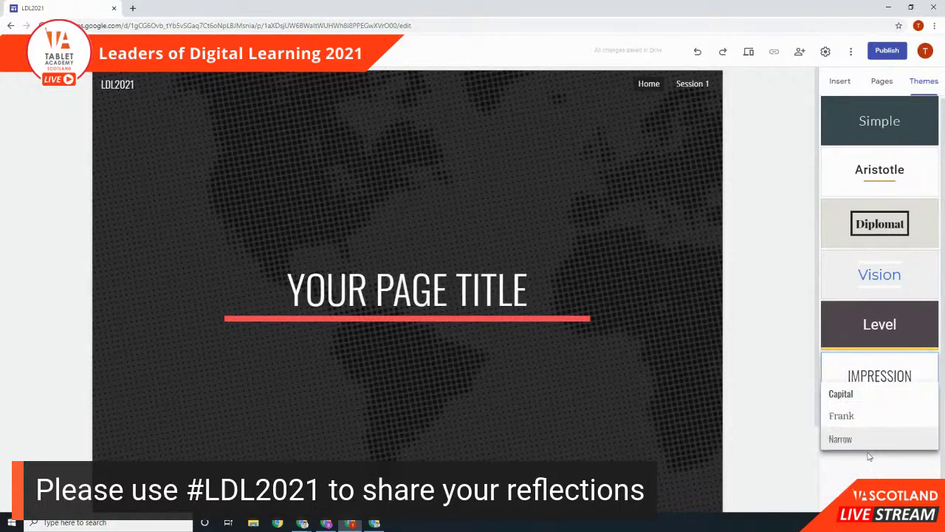
{"action": "left_click", "coordinate": [864, 419]}
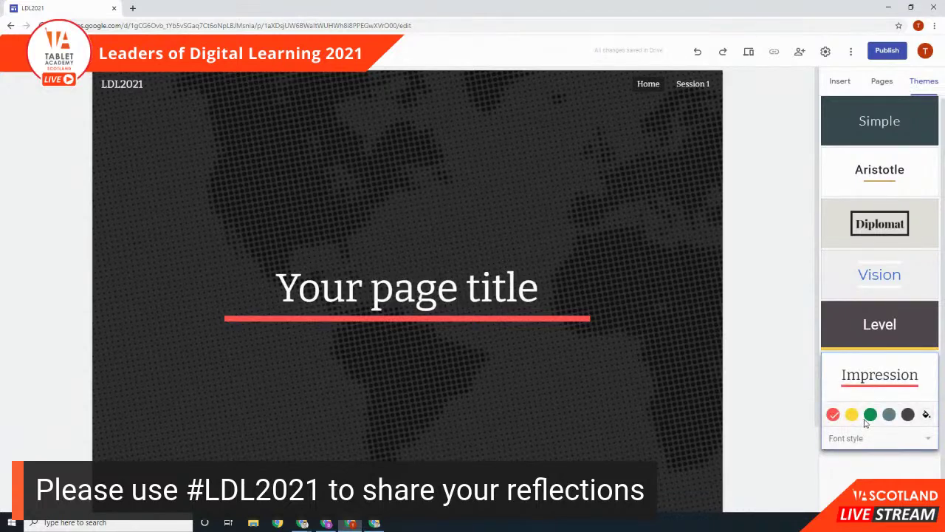
{"action": "left_click", "coordinate": [863, 439]}
{"action": "left_click", "coordinate": [865, 436]}
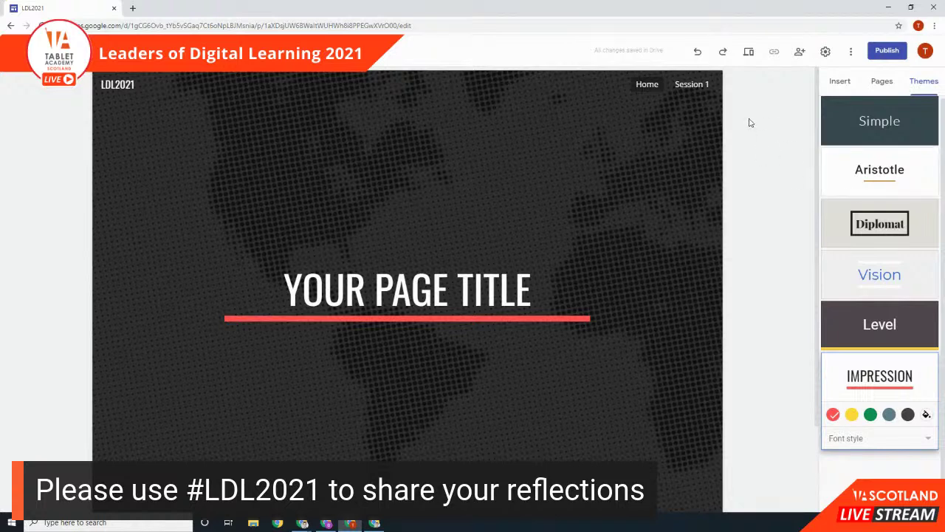
Step: Open the Session 1 page for editing and bring up the Insert options
{"action": "left_click", "coordinate": [885, 84]}
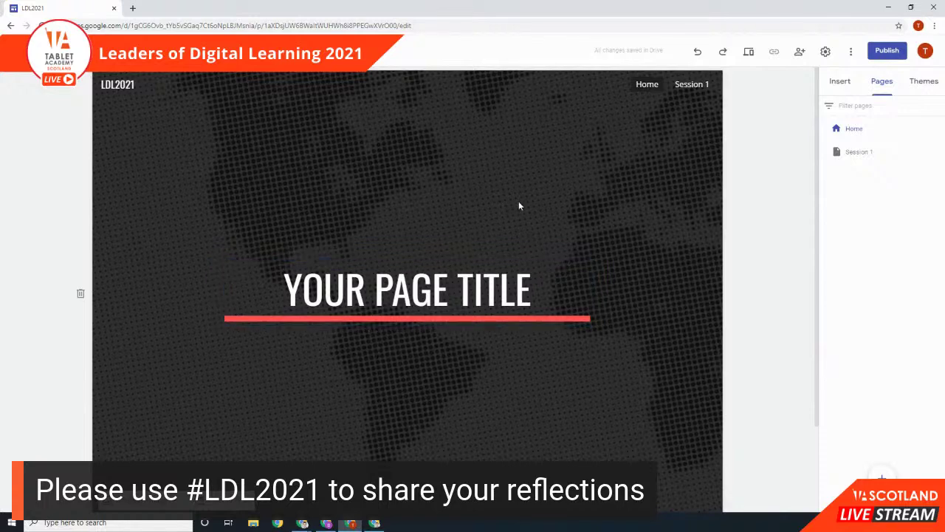
{"action": "left_click", "coordinate": [691, 86]}
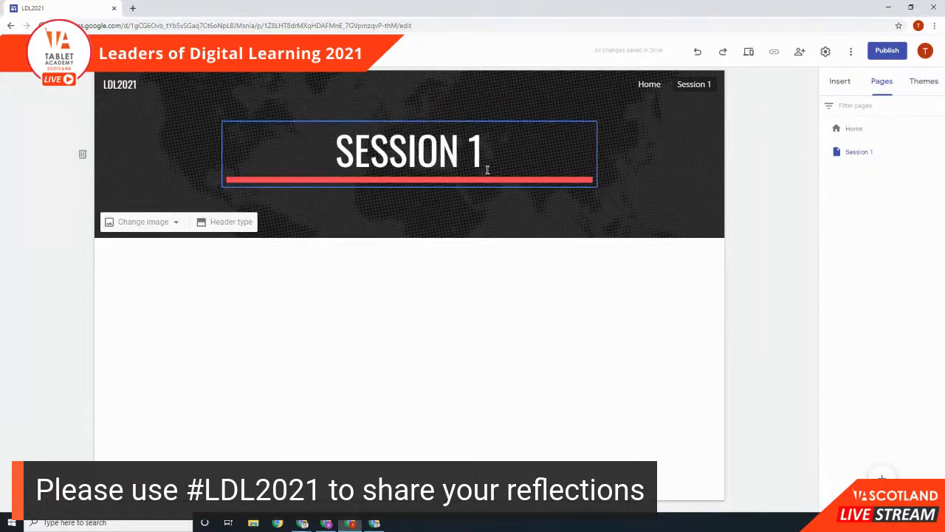
{"action": "left_click", "coordinate": [839, 84]}
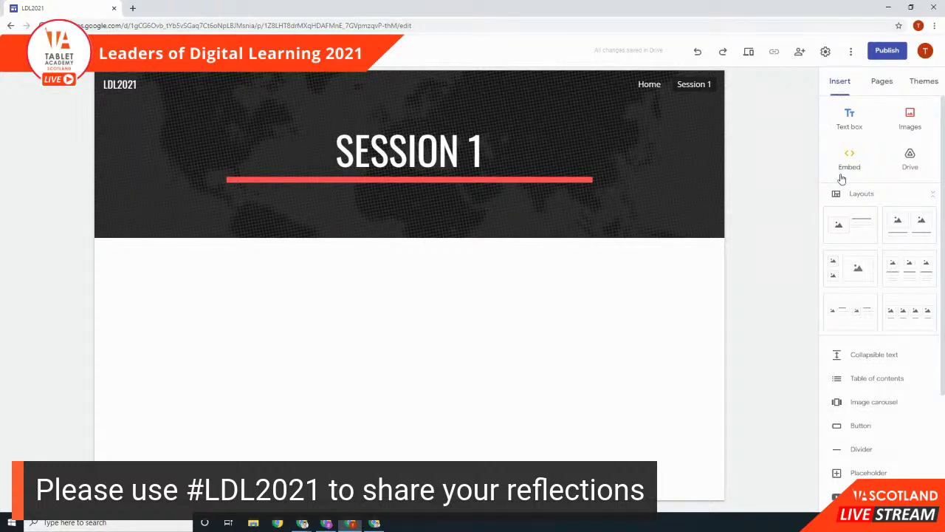
Step: Add two image-and-text layout sections, then delete the second one
{"action": "left_click", "coordinate": [860, 235]}
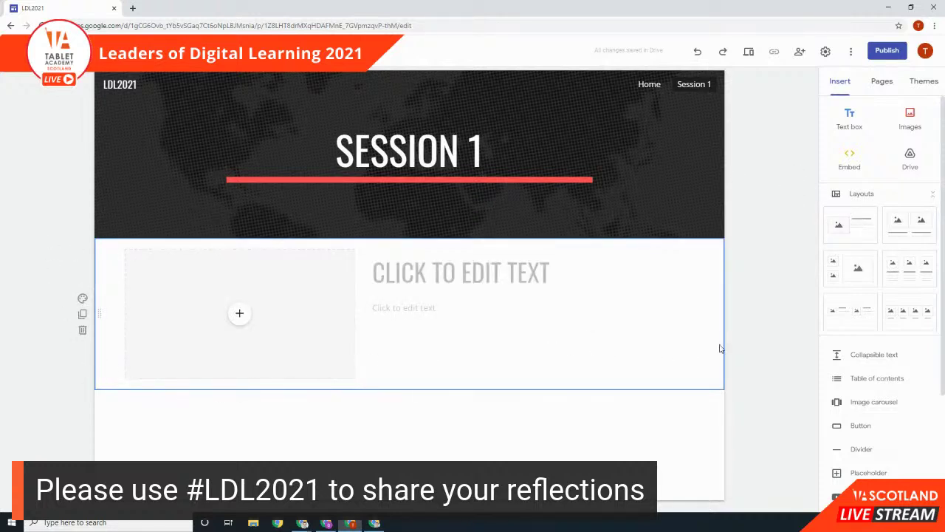
{"action": "left_click", "coordinate": [839, 223]}
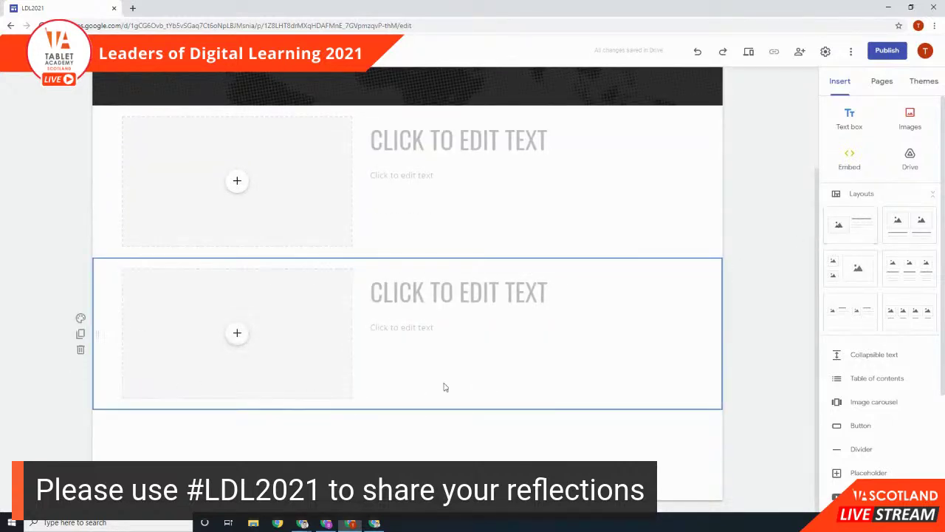
{"action": "left_click", "coordinate": [81, 352]}
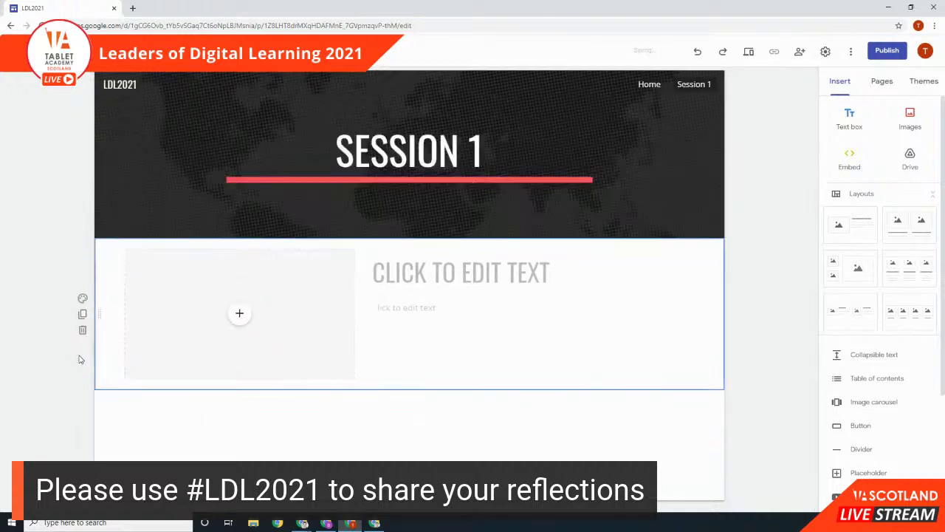
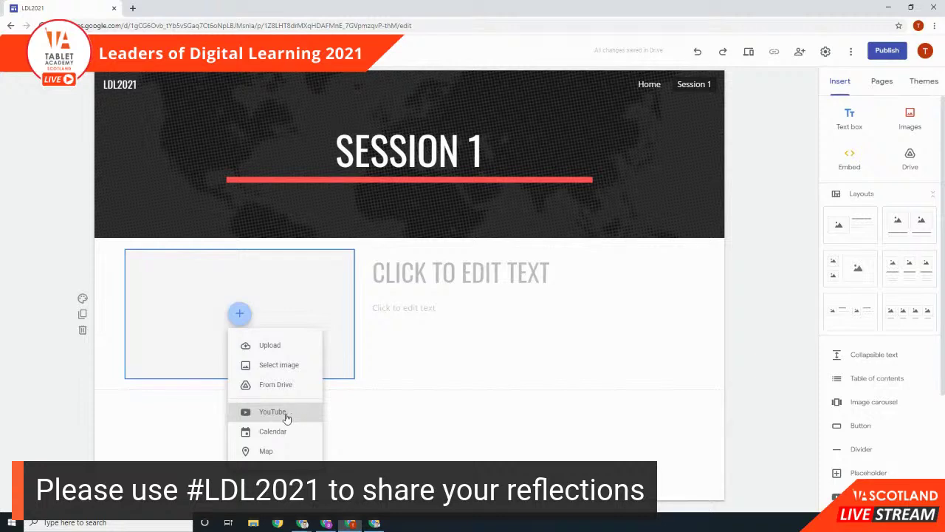
Step: Choose YouTube as the media to insert into the placeholder
{"action": "left_click", "coordinate": [287, 418]}
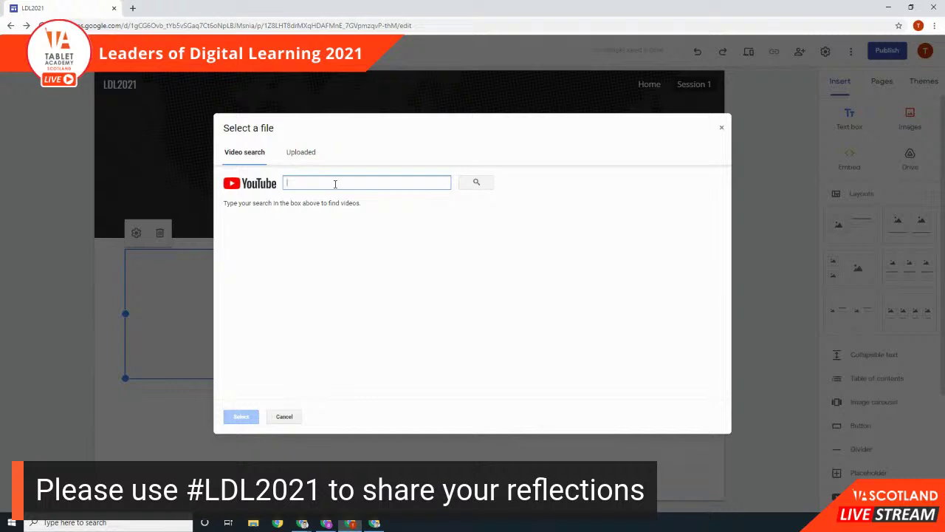
Step: Search the YouTube picker for '#LDL202', then retry without the hash sign
{"action": "type", "text": "#LDL2021"}
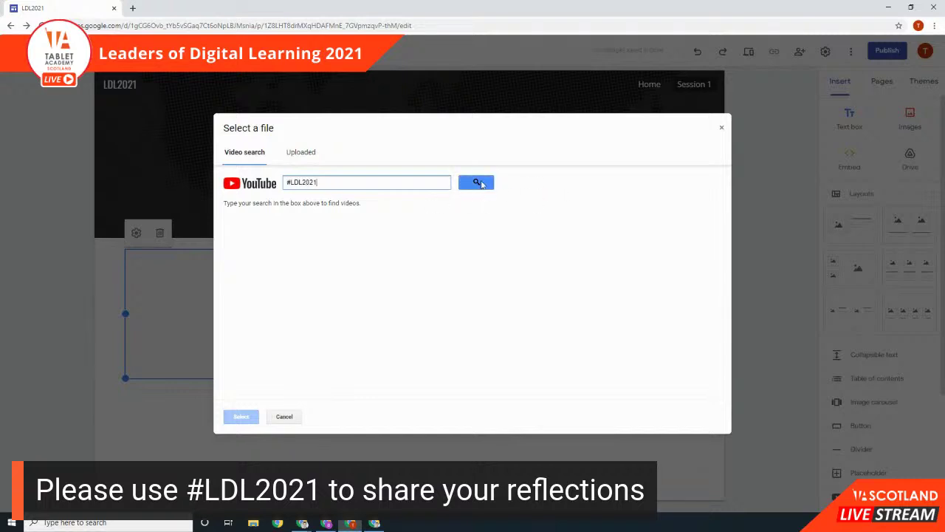
{"action": "left_click", "coordinate": [480, 184]}
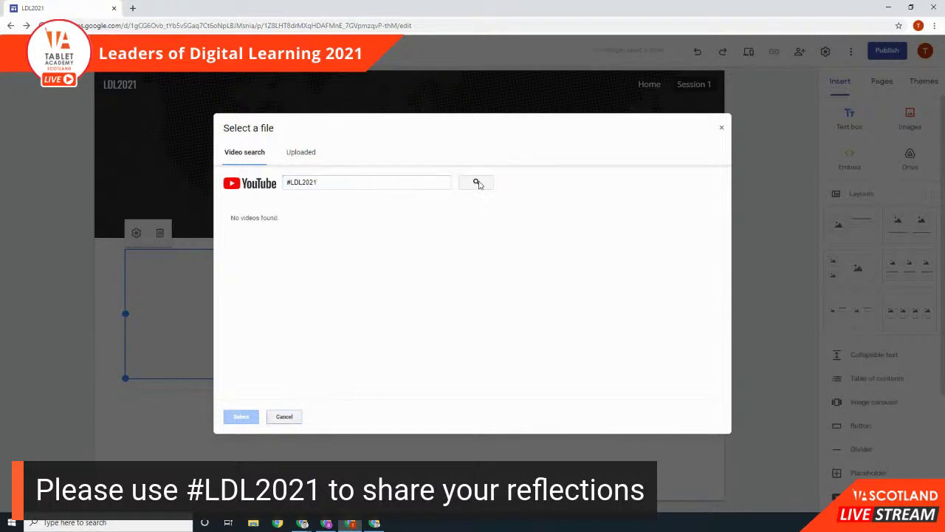
{"action": "left_click", "coordinate": [291, 184]}
{"action": "key", "text": "BackSpace"}
{"action": "key", "text": "Return"}
Step: Search for 'mrvosser', then clear the search box and start a new browser tab
{"action": "left_click_drag", "start_coordinate": [362, 182], "coordinate": [238, 184]}
{"action": "type", "text": "mrvosser"}
{"action": "key", "text": "Return"}
{"action": "left_click", "coordinate": [299, 183]}
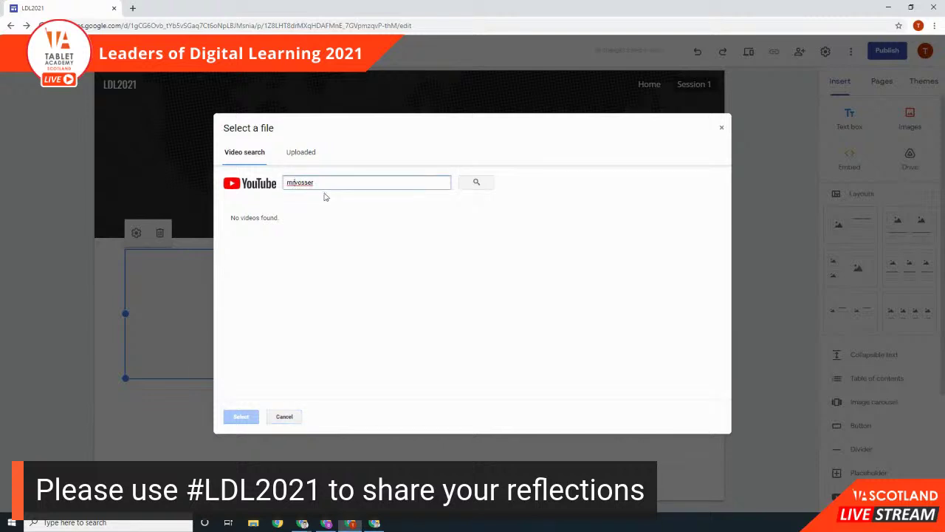
{"action": "left_click_drag", "start_coordinate": [375, 183], "coordinate": [174, 189]}
{"action": "key", "text": "BackSpace"}
{"action": "left_click", "coordinate": [133, 8]}
Step: Go to the YouTube site through a web search for 'you'
{"action": "type", "text": "youtube"}
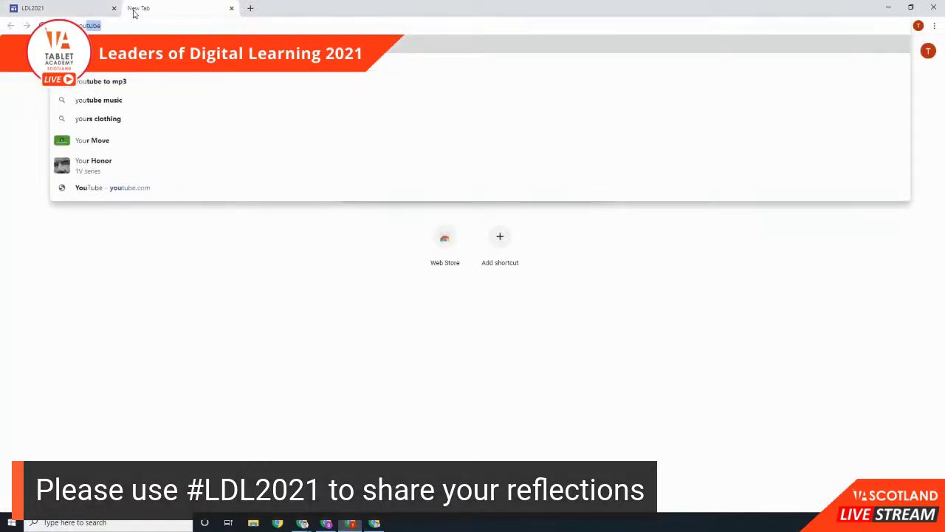
{"action": "key", "text": "Return"}
{"action": "left_click", "coordinate": [107, 138]}
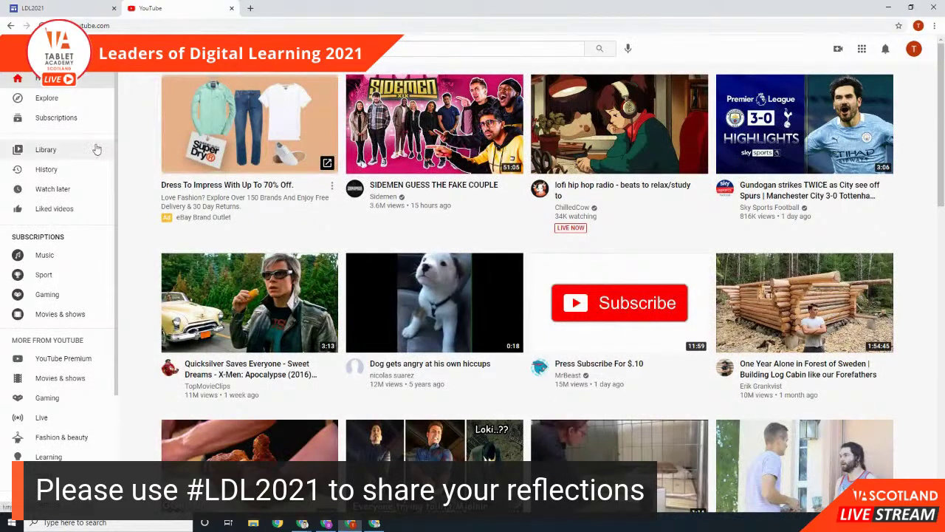
{"action": "left_click", "coordinate": [915, 50]}
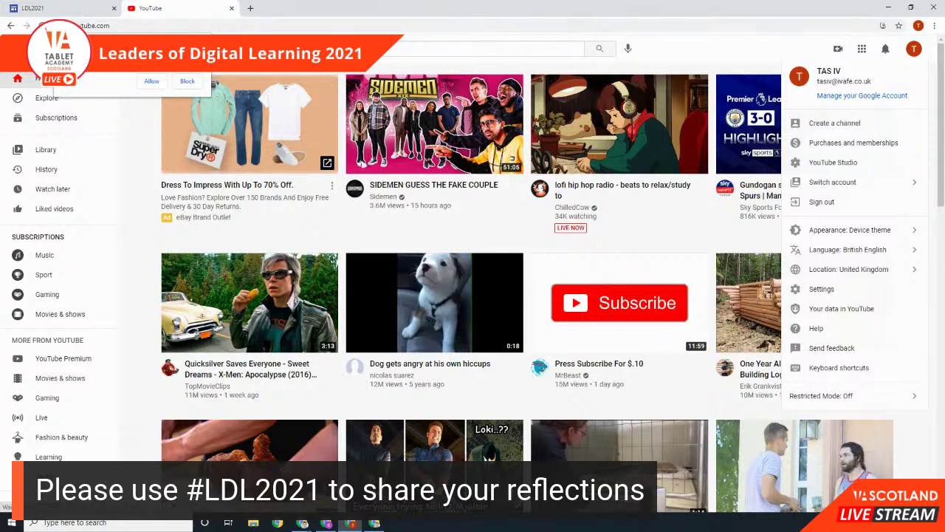
{"action": "key", "text": "Escape"}
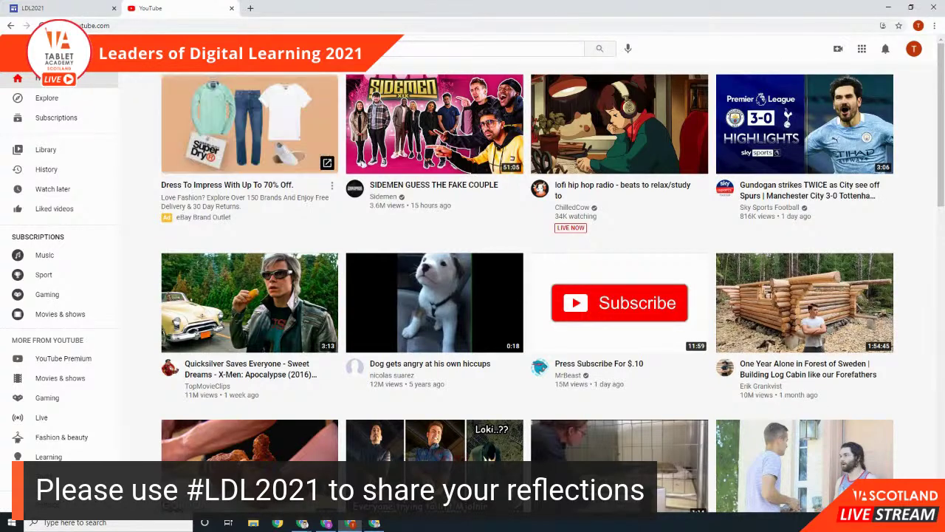
Step: Search YouTube for 'ldl2021' and open the Easy class and school websites video
{"action": "left_click", "coordinate": [480, 49]}
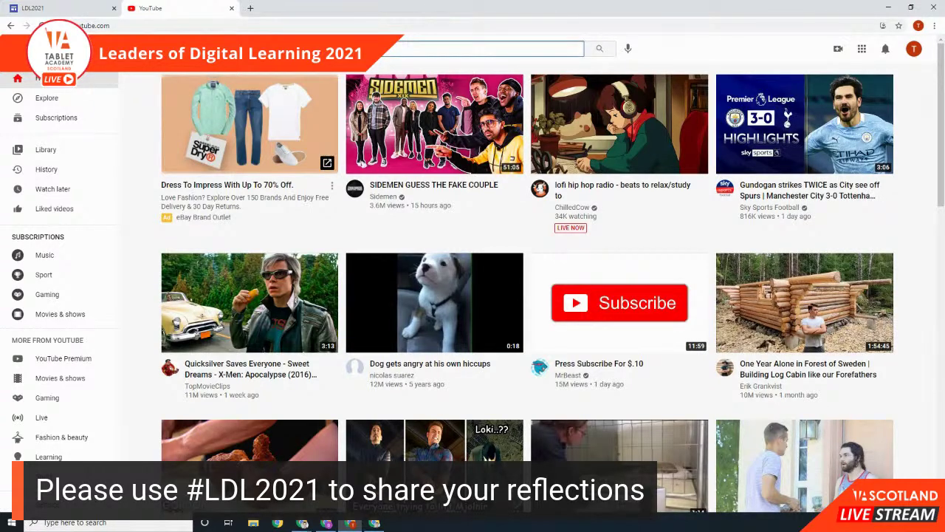
{"action": "type", "text": "ldl2021"}
{"action": "key", "text": "Return"}
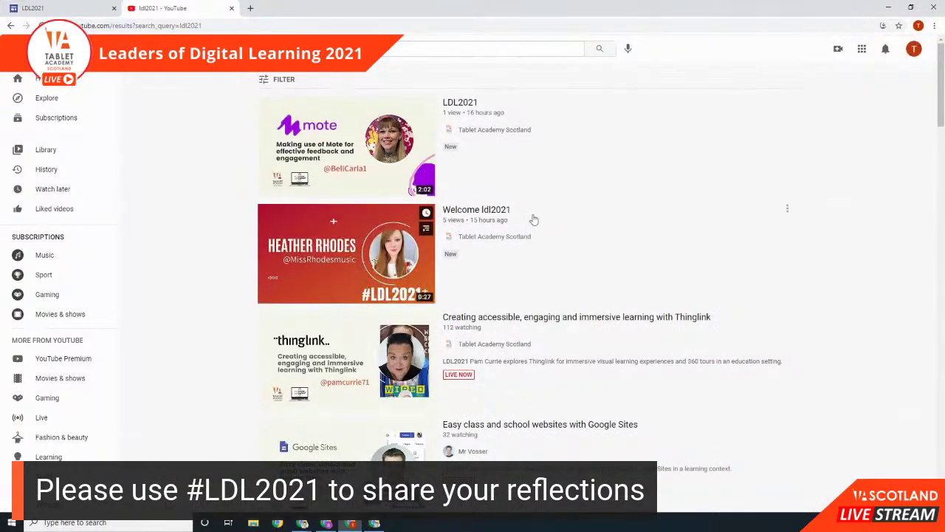
{"action": "scroll", "coordinate": [650, 245], "scroll_direction": "down", "scroll_amount": 5}
{"action": "scroll", "coordinate": [611, 251], "scroll_direction": "up", "scroll_amount": 2}
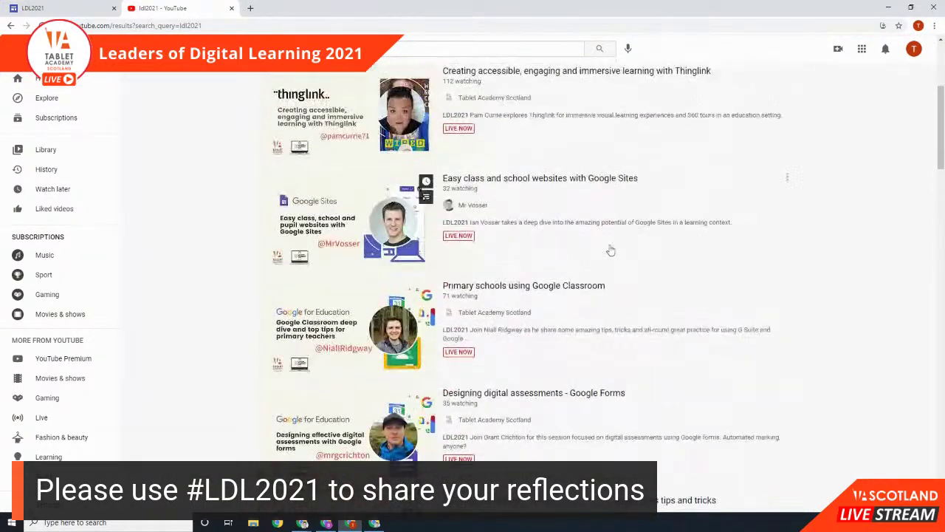
{"action": "left_click", "coordinate": [508, 184]}
Step: Pause the video and copy its web address from the address bar
{"action": "left_click", "coordinate": [65, 418]}
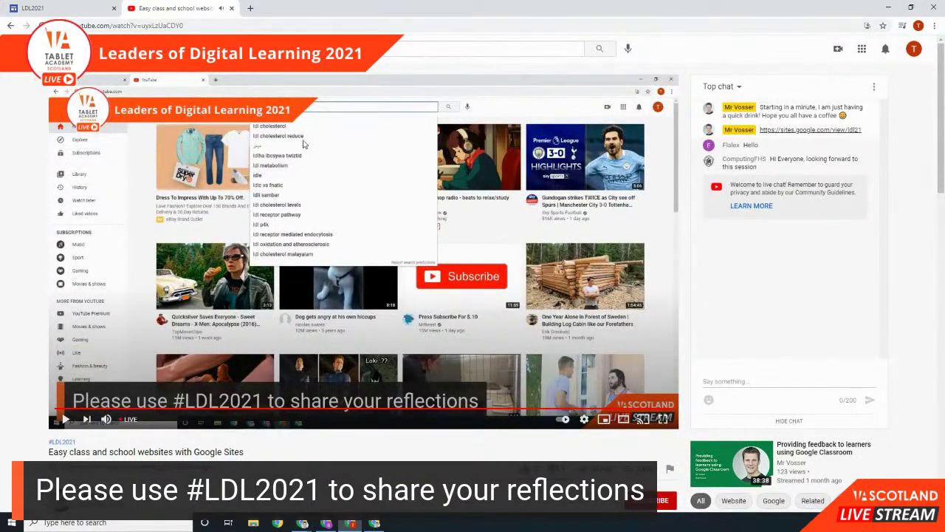
{"action": "left_click", "coordinate": [158, 27]}
{"action": "key", "text": "ctrl+c"}
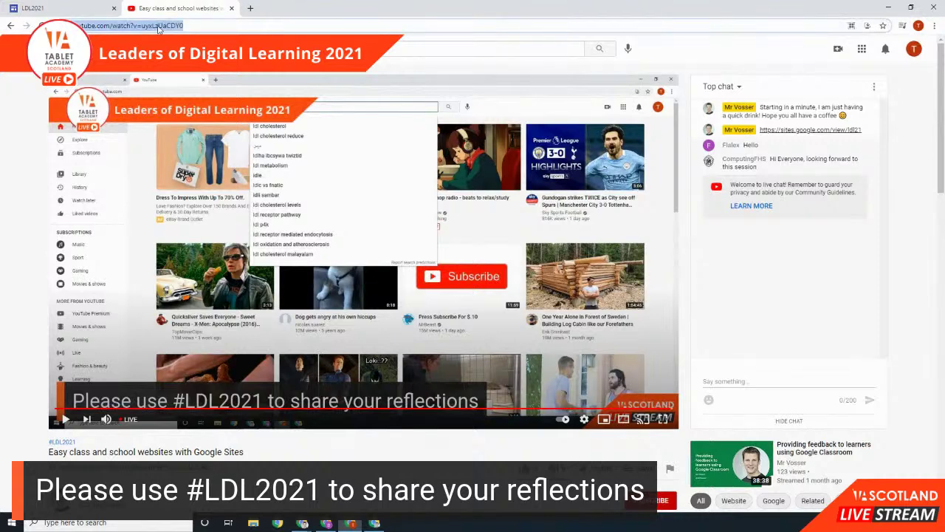
{"action": "right_click", "coordinate": [158, 26]}
Step: Paste the copied video URL into the YouTube picker and insert the found Google Sites video
{"action": "left_click", "coordinate": [177, 87]}
{"action": "left_click", "coordinate": [85, 8]}
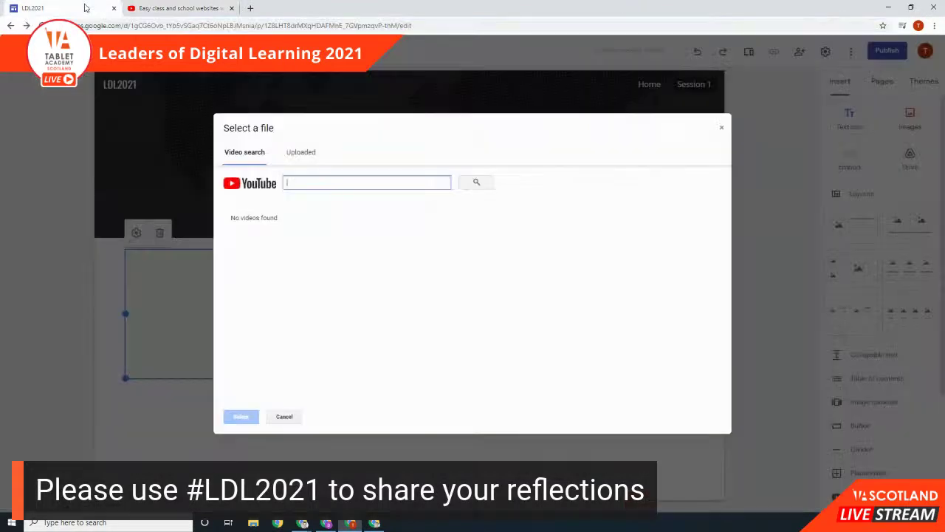
{"action": "right_click", "coordinate": [327, 185]}
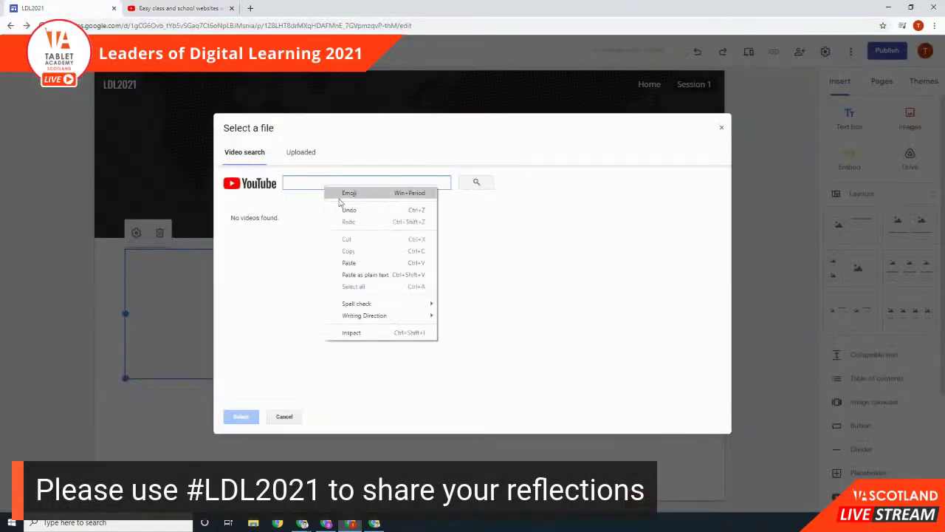
{"action": "left_click", "coordinate": [349, 263]}
{"action": "left_click", "coordinate": [477, 181]}
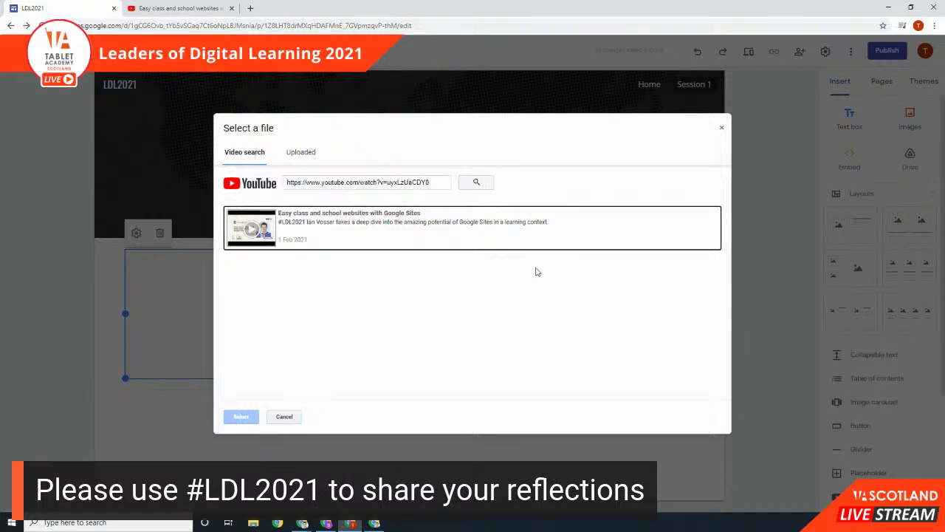
{"action": "left_click", "coordinate": [426, 227]}
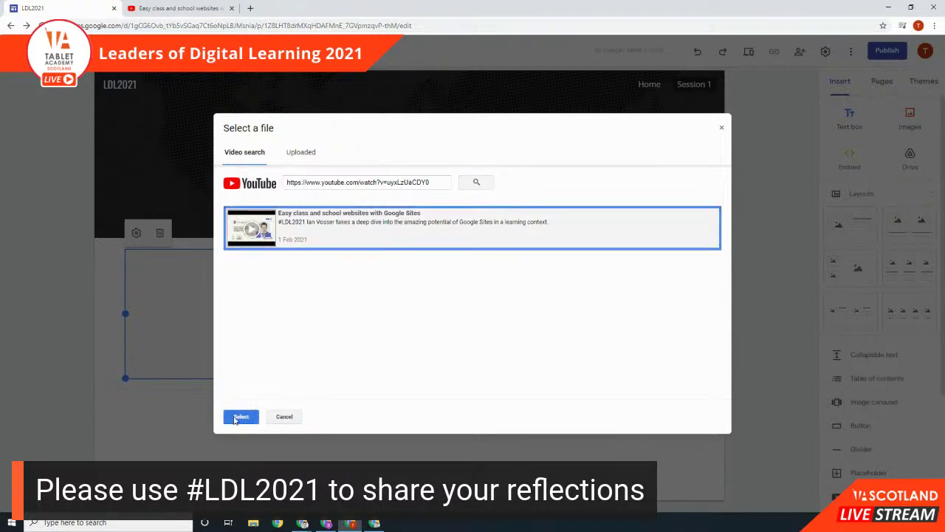
{"action": "left_click", "coordinate": [237, 418]}
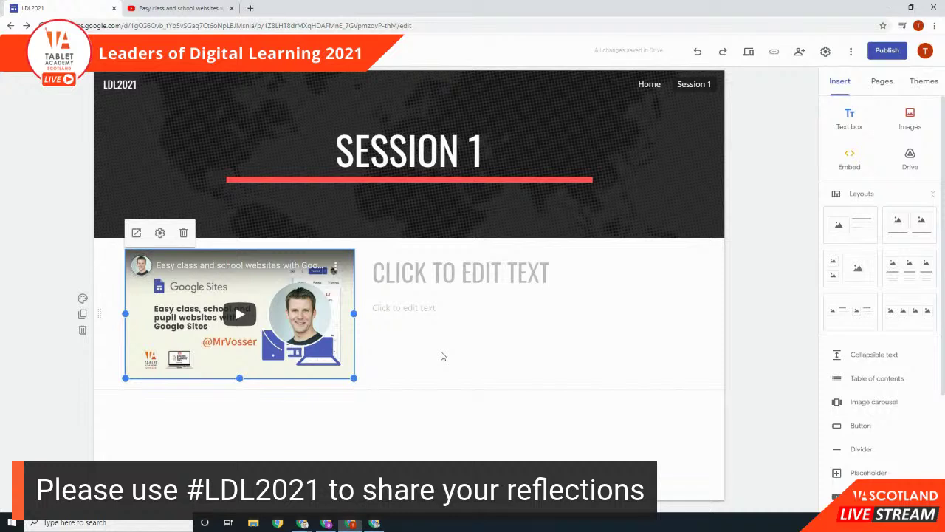
{"action": "left_click", "coordinate": [447, 270]}
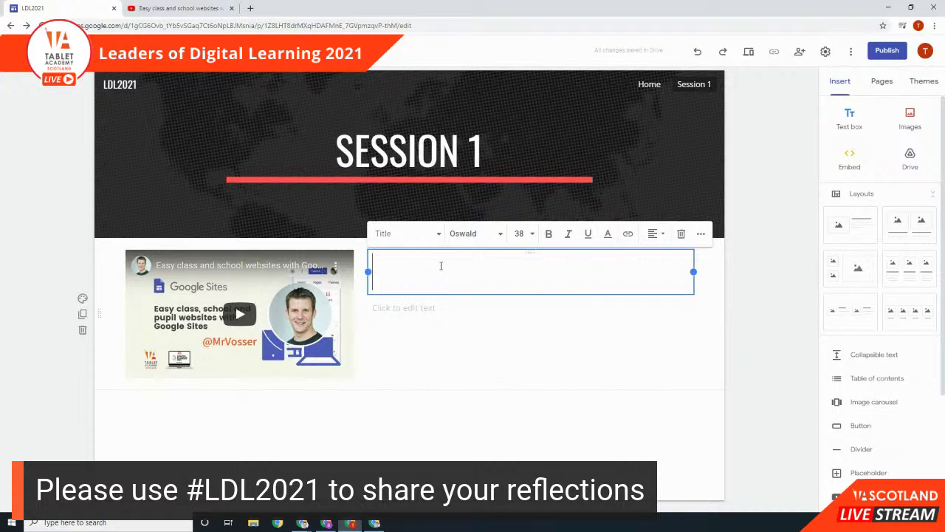
Step: Enter the heading 'Google Sites' and the description 'This is a video all about Google Sites'
{"action": "type", "text": "Google Sites"}
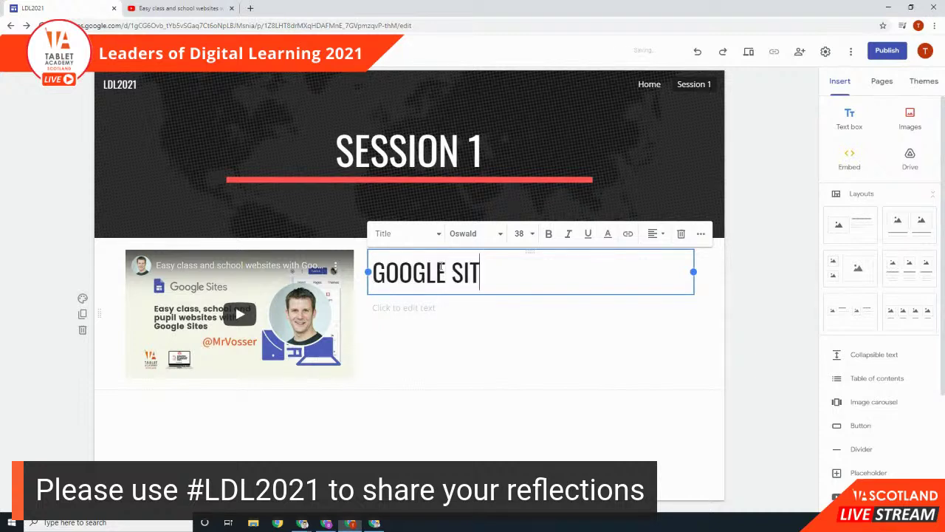
{"action": "left_click", "coordinate": [452, 309]}
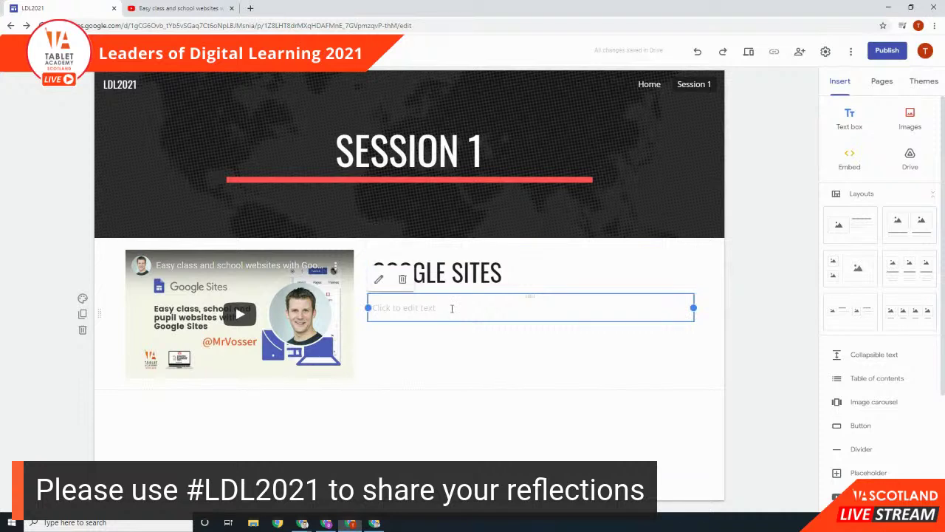
{"action": "type", "text": "This is a"}
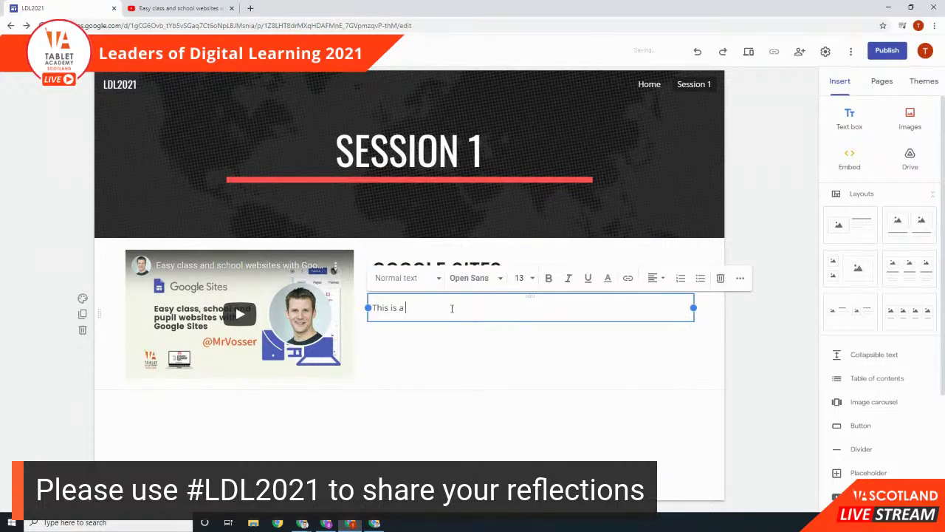
{"action": "type", "text": " video all about Google Sites"}
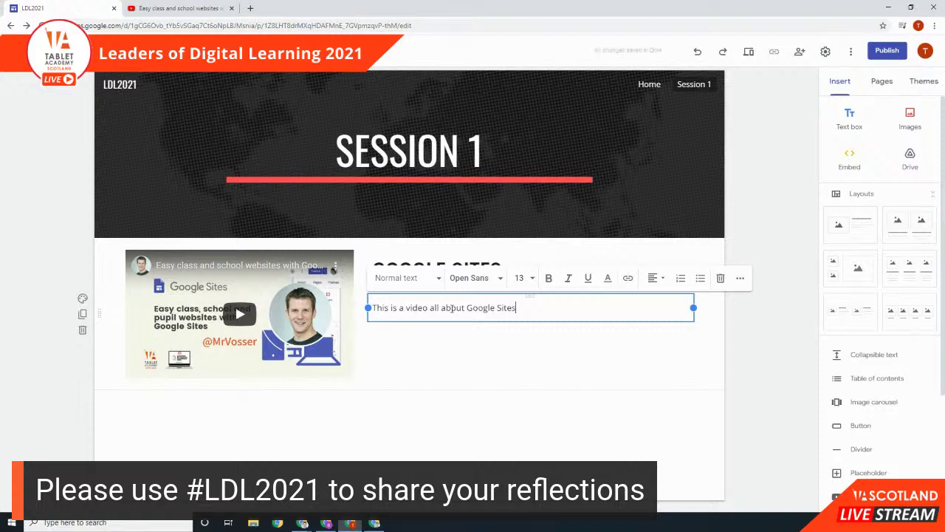
{"action": "left_click", "coordinate": [723, 384]}
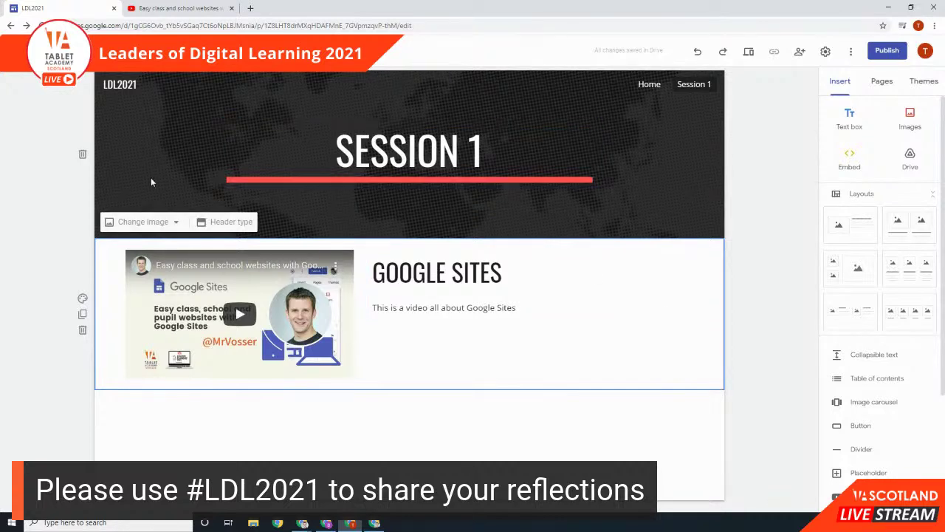
{"action": "left_click", "coordinate": [150, 222]}
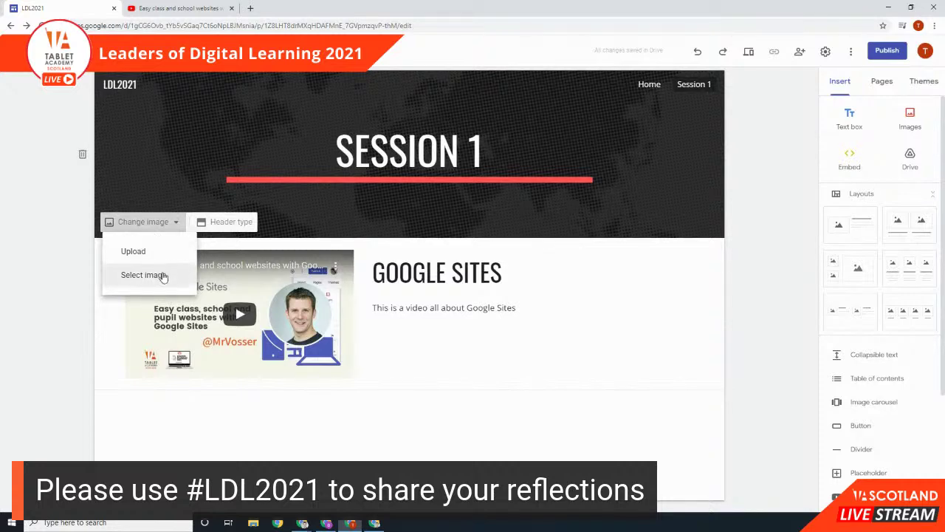
Step: Set the header background to the Gallery photo of a laptop beside a coffee cup
{"action": "left_click", "coordinate": [158, 274]}
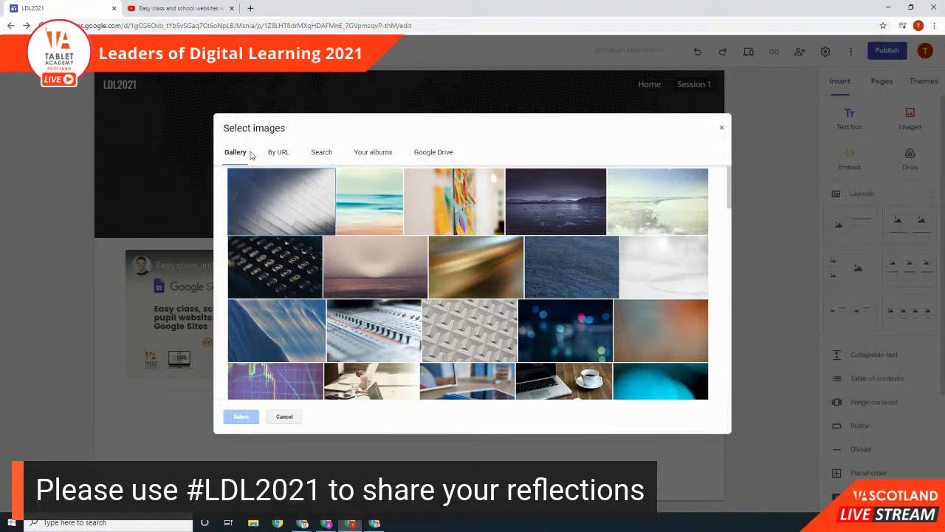
{"action": "scroll", "coordinate": [344, 315], "scroll_direction": "down", "scroll_amount": 3}
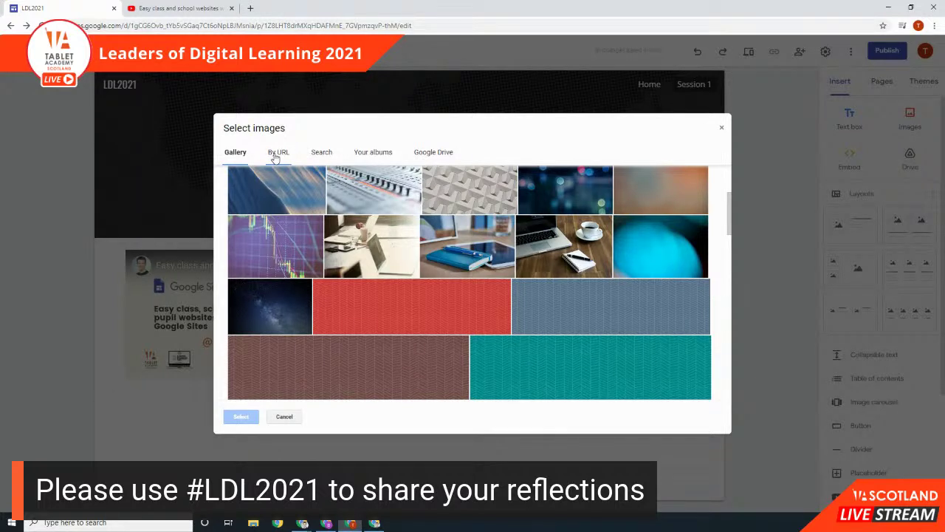
{"action": "left_click", "coordinate": [327, 154]}
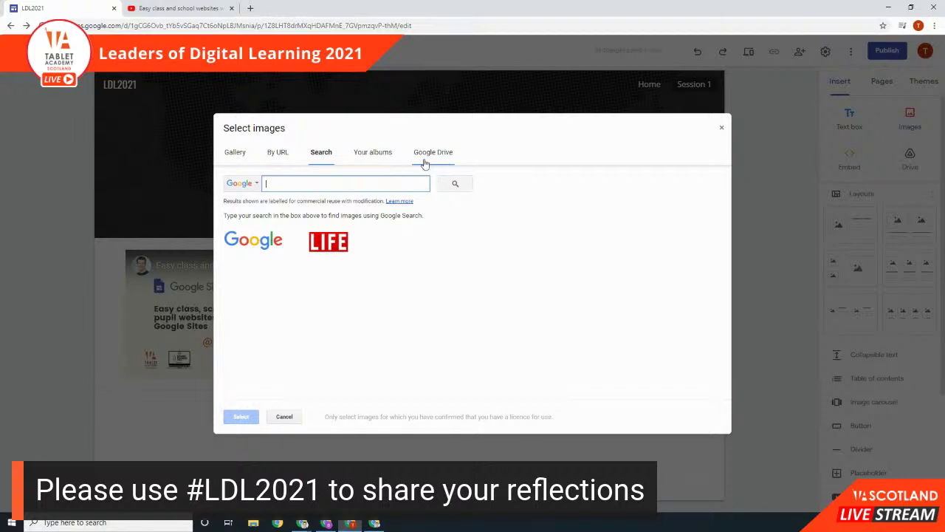
{"action": "left_click", "coordinate": [238, 160]}
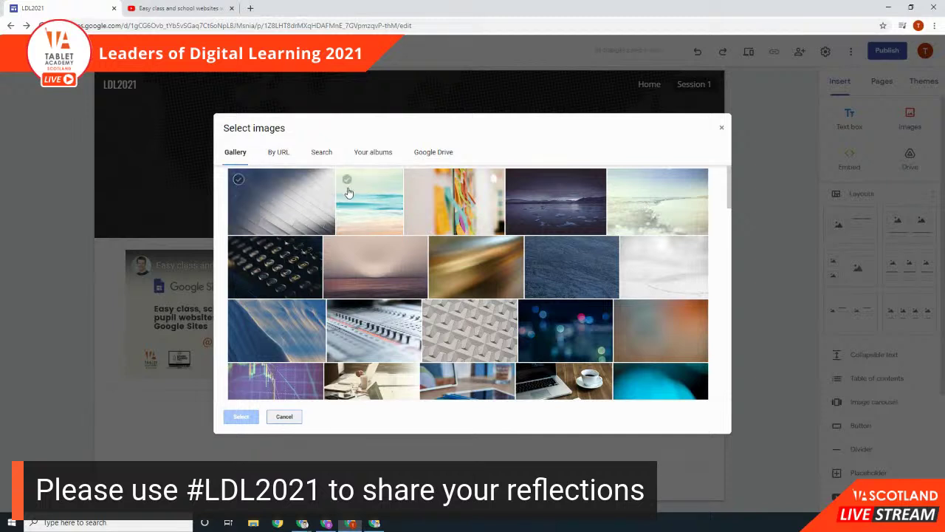
{"action": "mouse_move", "coordinate": [445, 276]}
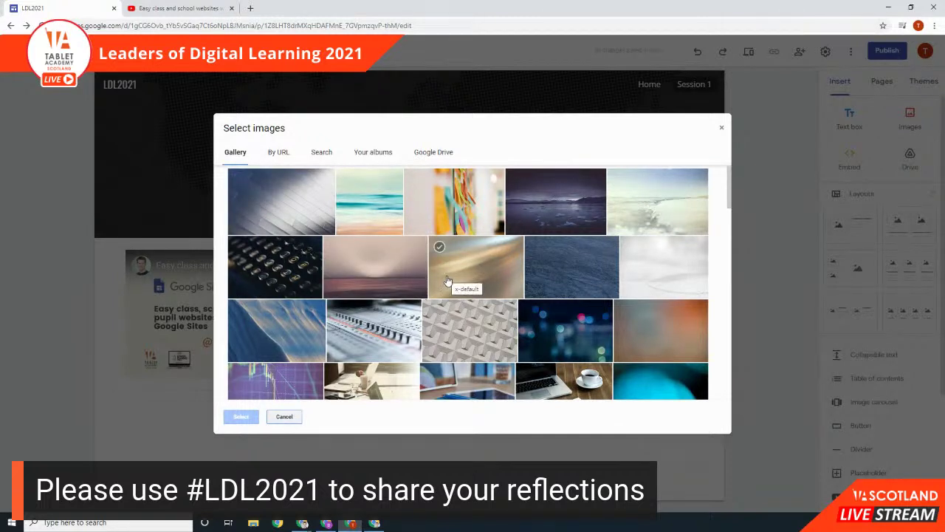
{"action": "scroll", "coordinate": [448, 280], "scroll_direction": "down", "scroll_amount": 1}
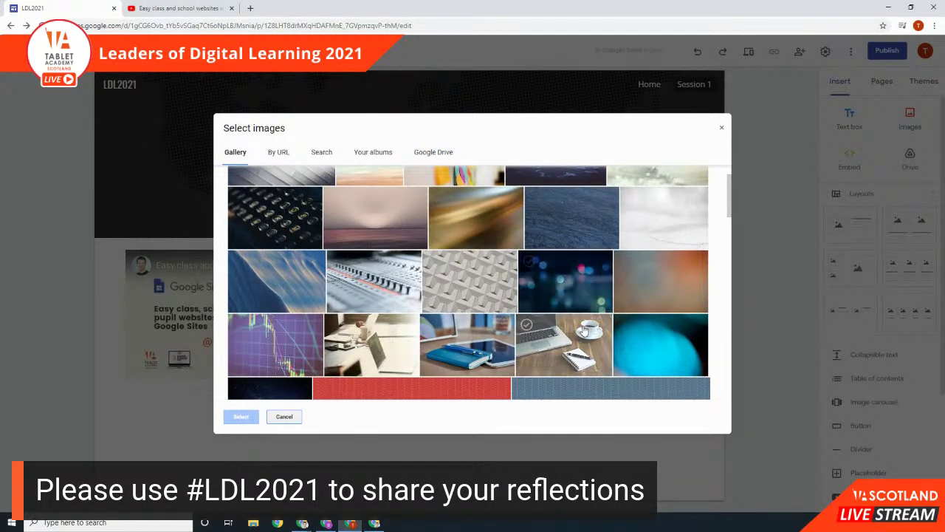
{"action": "left_click", "coordinate": [582, 336]}
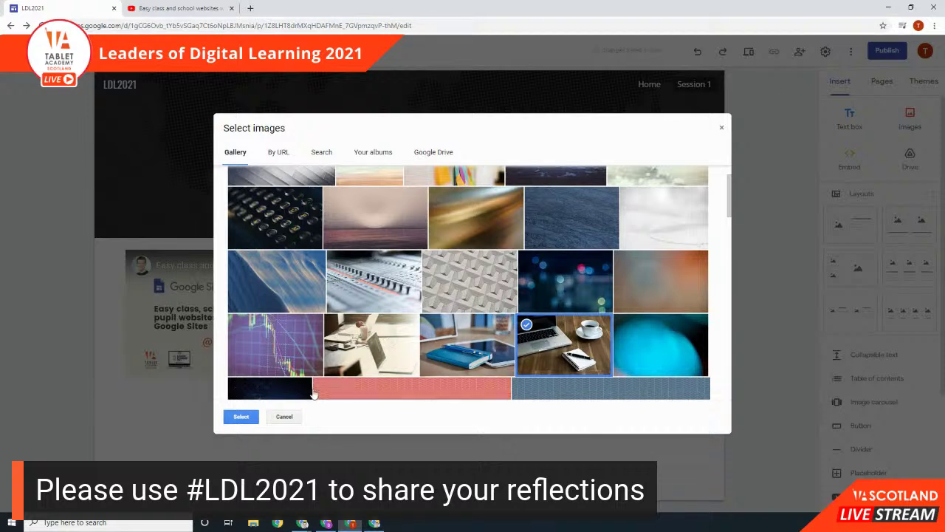
{"action": "left_click", "coordinate": [241, 416]}
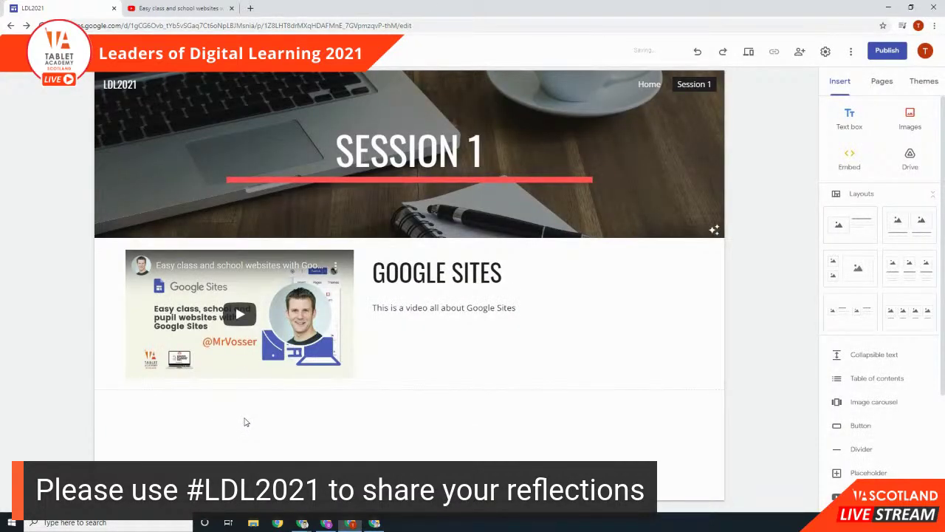
Step: Toggle the header's readability darkening off and back on, then visit the Home page
{"action": "mouse_move", "coordinate": [205, 145]}
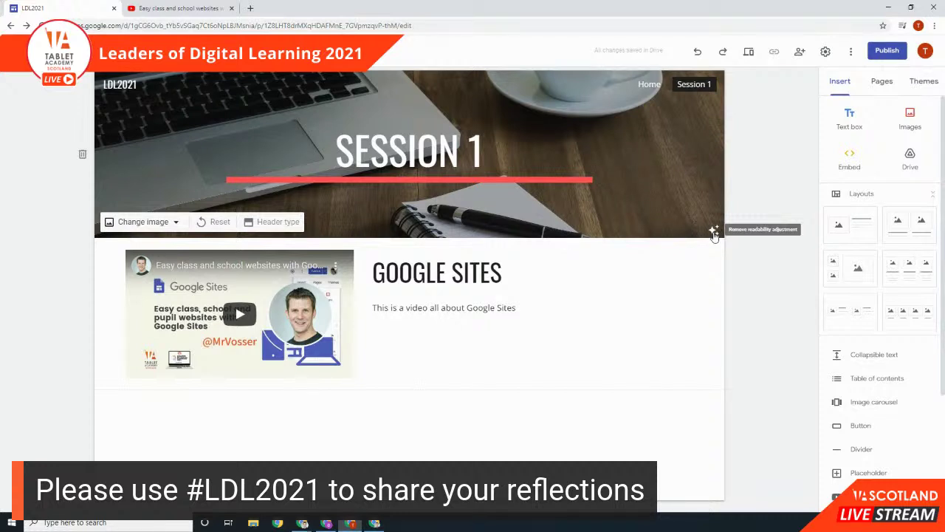
{"action": "left_click", "coordinate": [713, 231]}
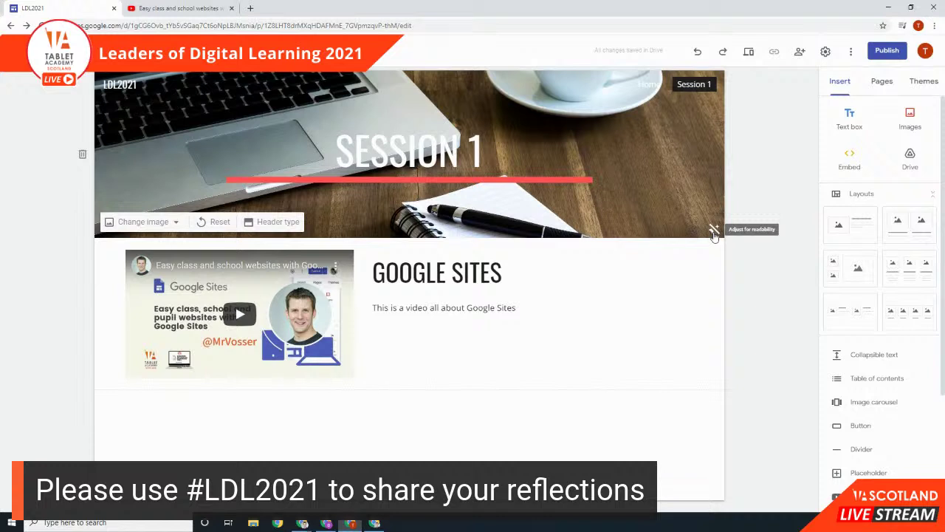
{"action": "left_click", "coordinate": [713, 231]}
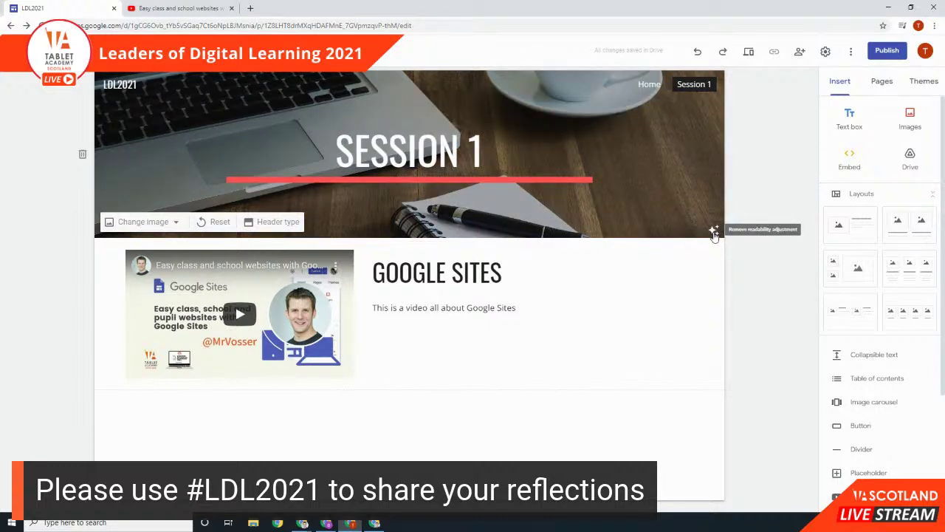
{"action": "left_click", "coordinate": [653, 87]}
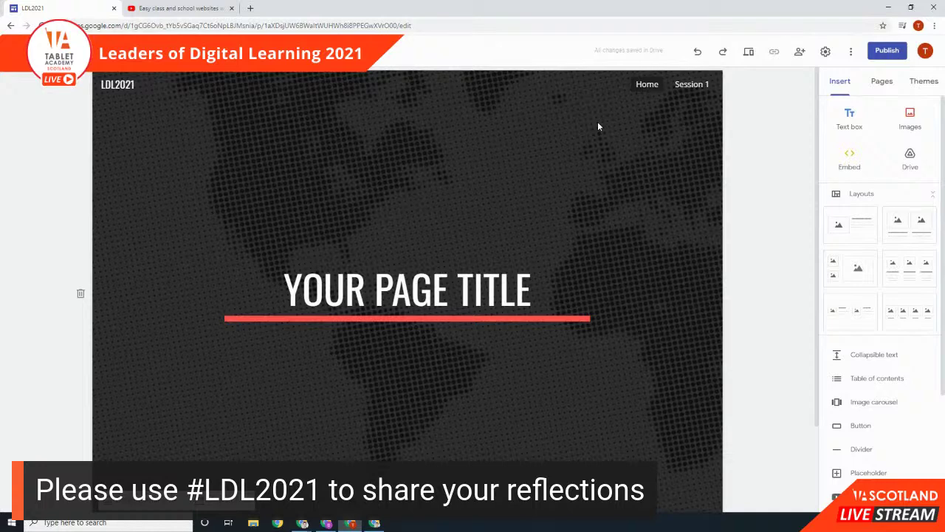
{"action": "left_click", "coordinate": [691, 84]}
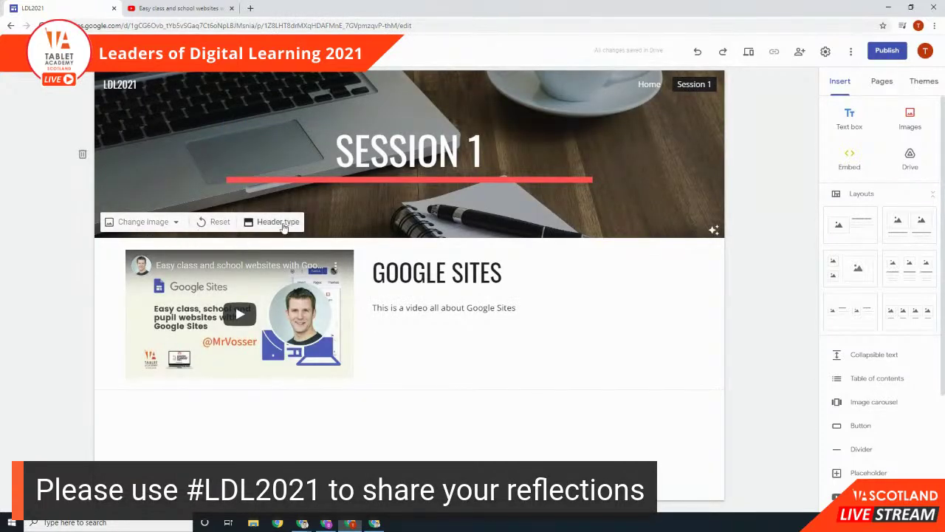
Step: Try the Title only header type, then choose Large banner for the Session 1 header
{"action": "left_click", "coordinate": [284, 224]}
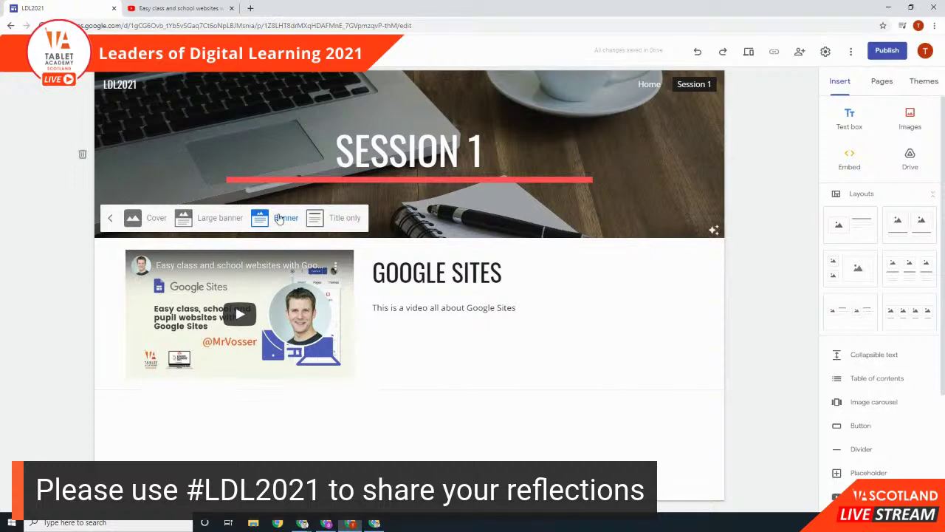
{"action": "left_click", "coordinate": [331, 218]}
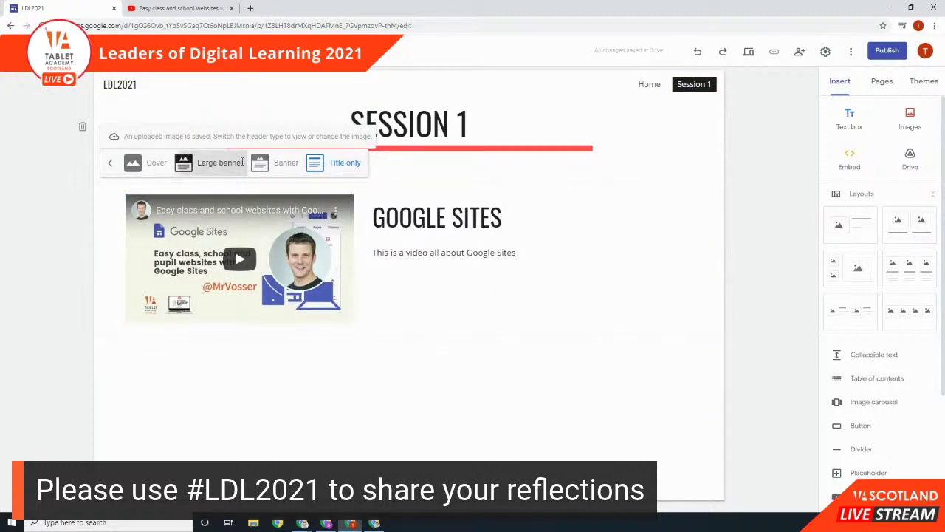
{"action": "left_click", "coordinate": [219, 162]}
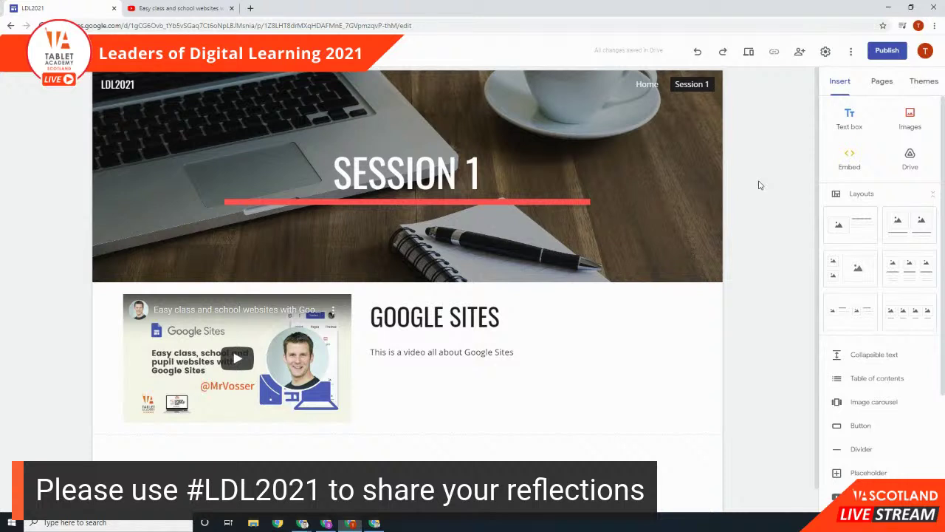
Step: Preview the Session 1 page at tablet width, then at phone width, scrolling through it
{"action": "left_click", "coordinate": [749, 55]}
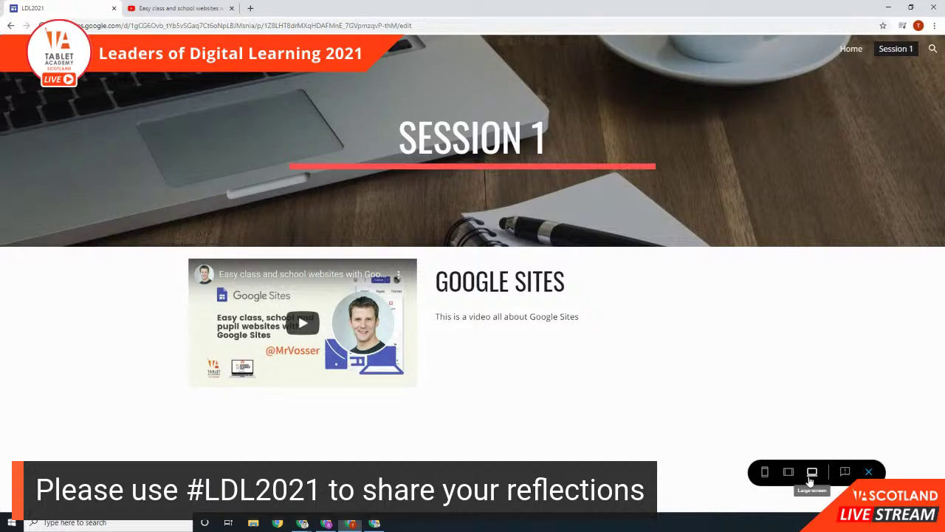
{"action": "left_click", "coordinate": [789, 474]}
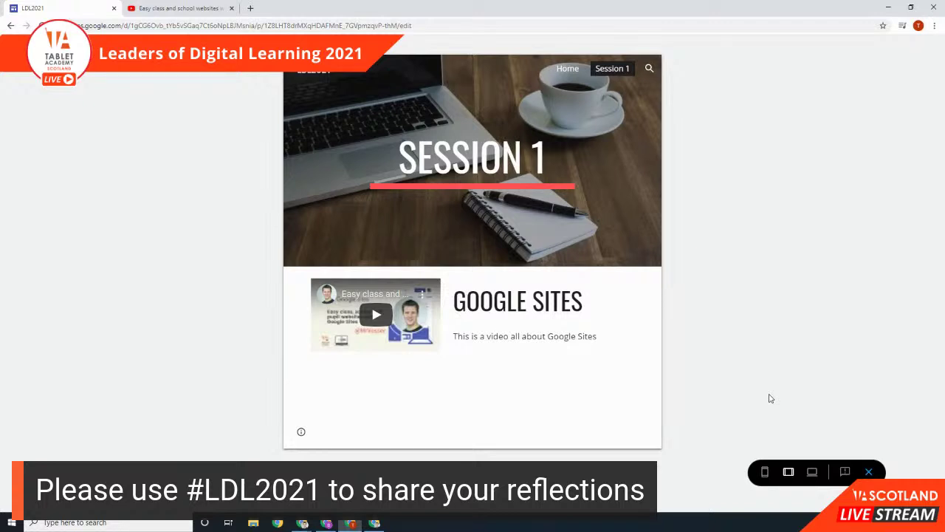
{"action": "left_click", "coordinate": [765, 472]}
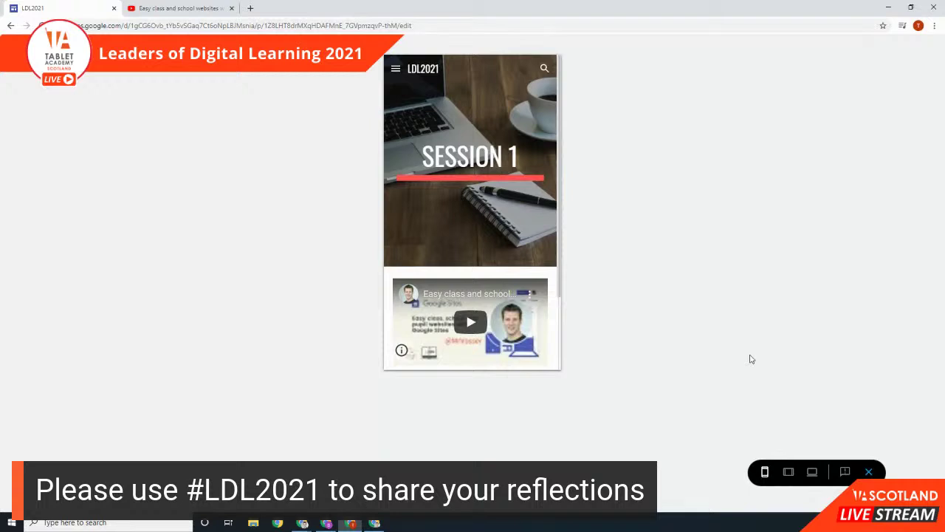
{"action": "scroll", "coordinate": [524, 205], "scroll_direction": "down", "scroll_amount": 2}
{"action": "scroll", "coordinate": [523, 205], "scroll_direction": "up", "scroll_amount": 2}
{"action": "scroll", "coordinate": [516, 200], "scroll_direction": "down", "scroll_amount": 2}
{"action": "scroll", "coordinate": [515, 199], "scroll_direction": "up", "scroll_amount": 2}
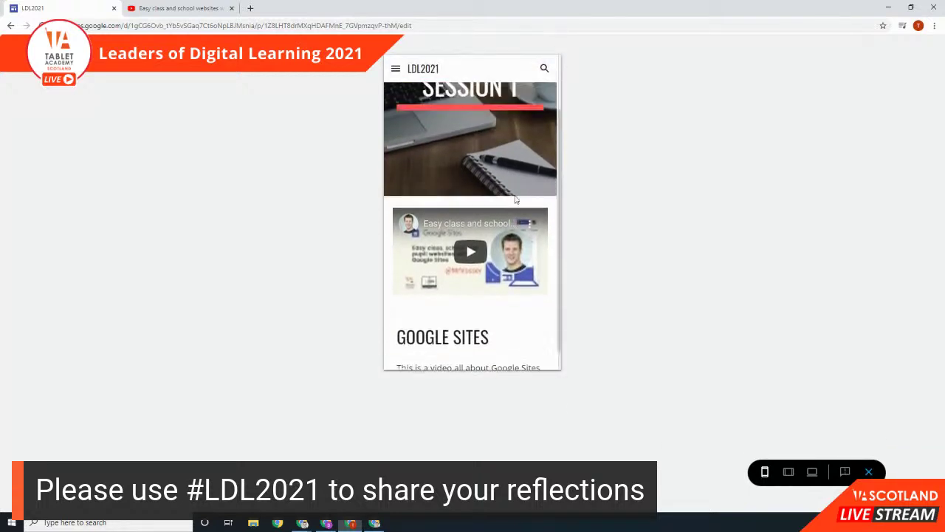
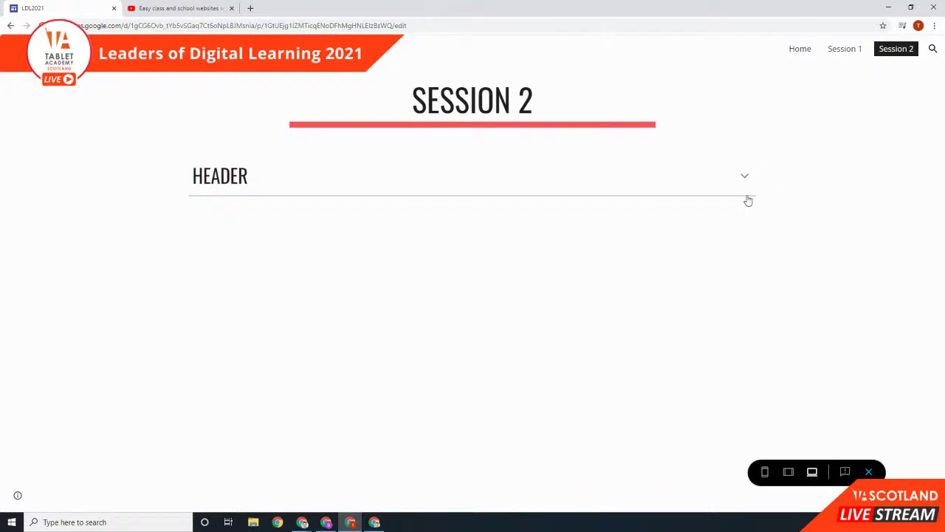
Step: Expand the Header section in preview to reveal its text, then return to the editor
{"action": "left_click", "coordinate": [745, 178]}
{"action": "left_click", "coordinate": [869, 472]}
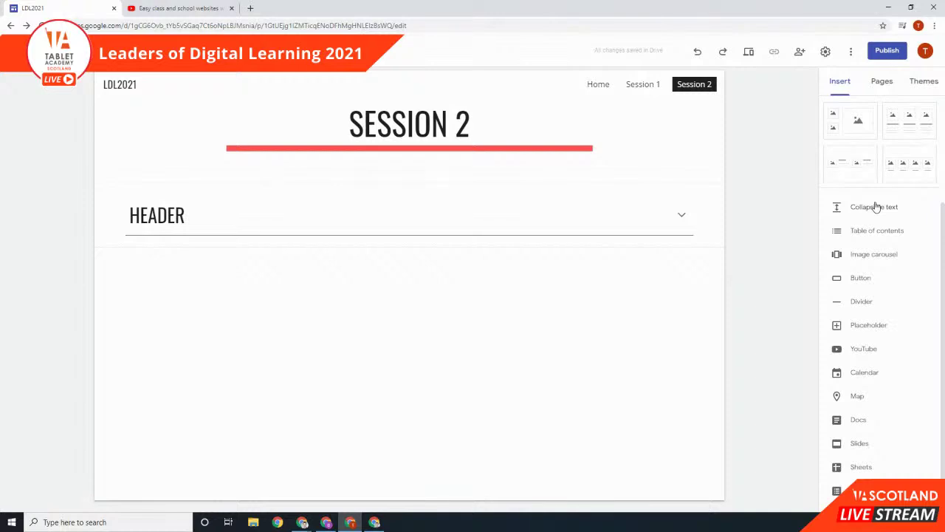
Step: Add an image carousel to Session 2 and bring up its Select images picker
{"action": "left_click", "coordinate": [879, 255]}
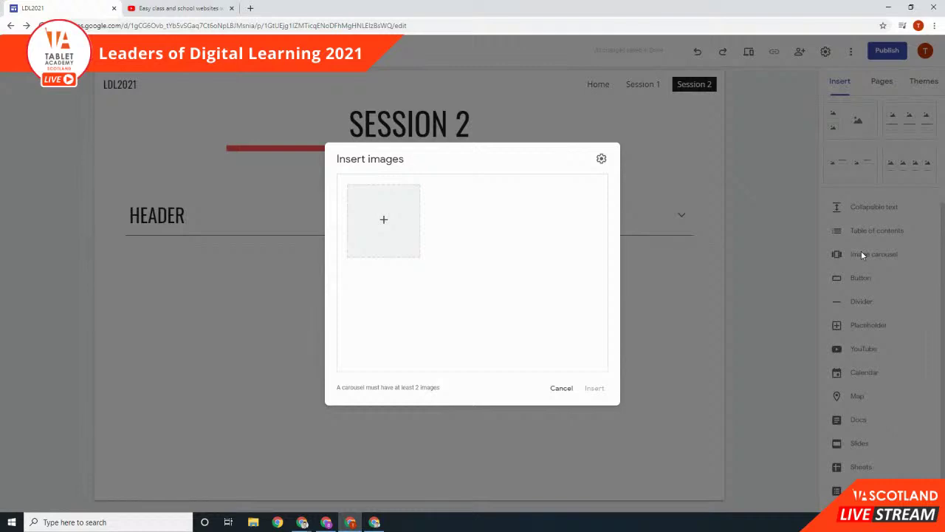
{"action": "left_click", "coordinate": [383, 221]}
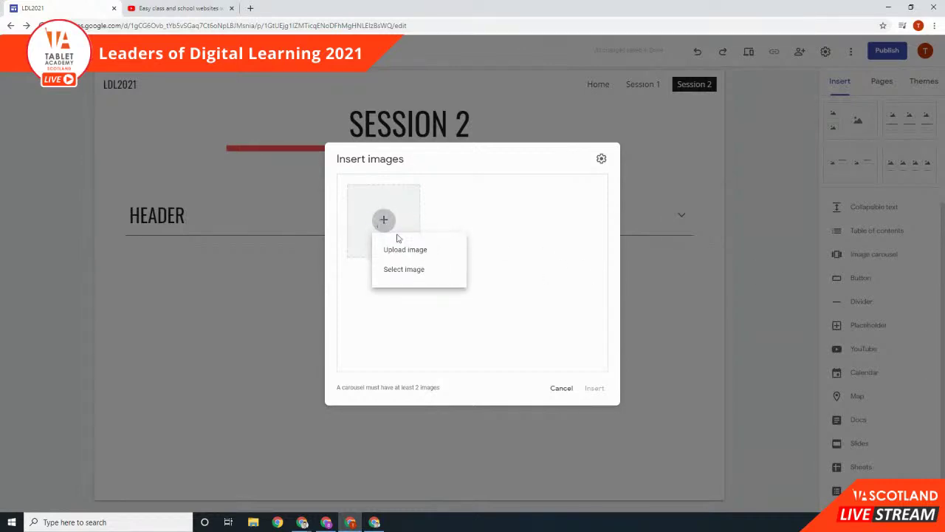
{"action": "left_click", "coordinate": [418, 270]}
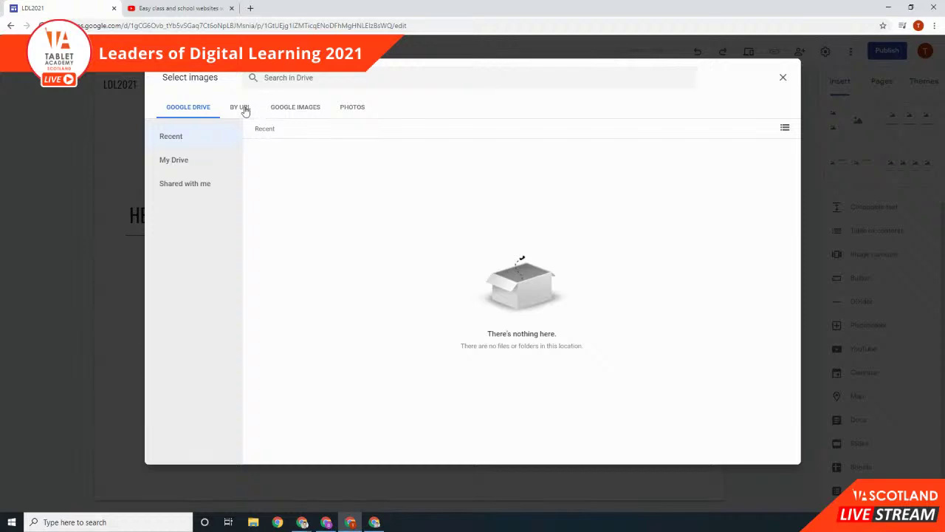
Step: Search Google Images for 'chromebooks'
{"action": "left_click", "coordinate": [241, 109]}
{"action": "left_click", "coordinate": [306, 104]}
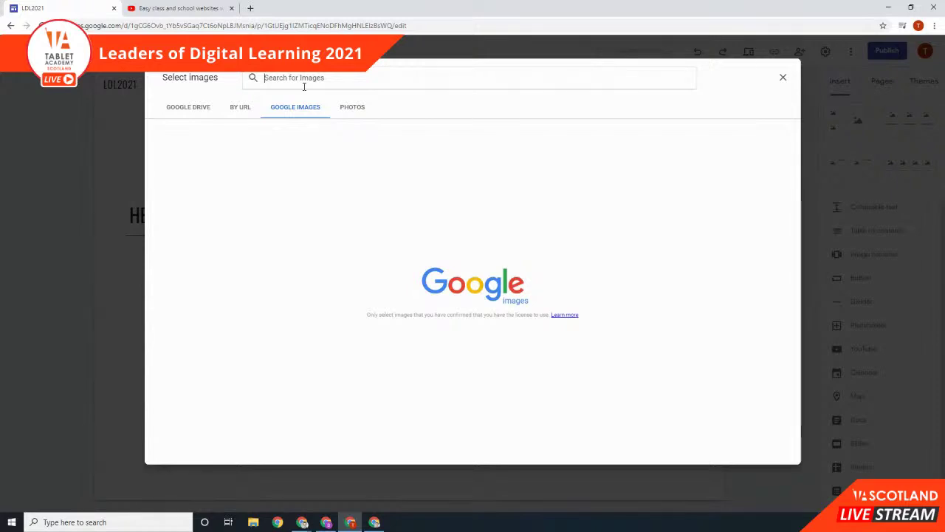
{"action": "type", "text": "chromebooks"}
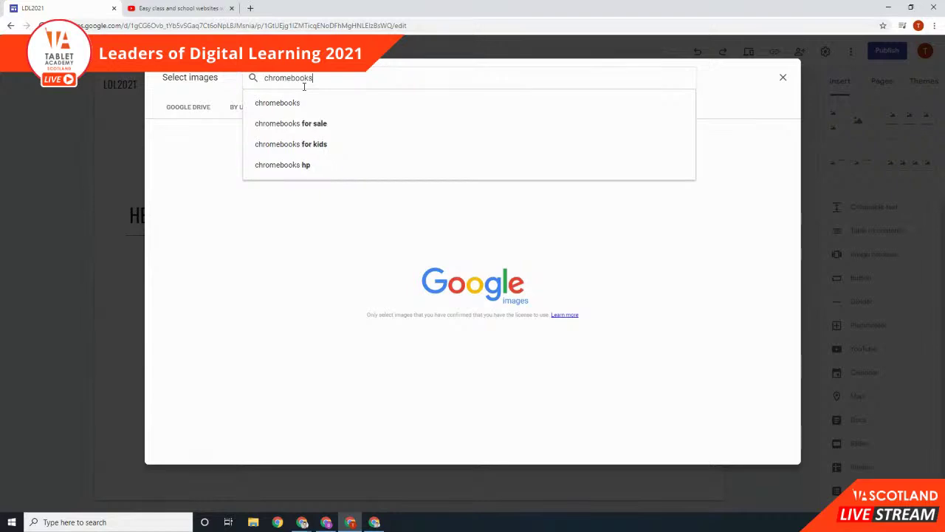
{"action": "left_click", "coordinate": [304, 104]}
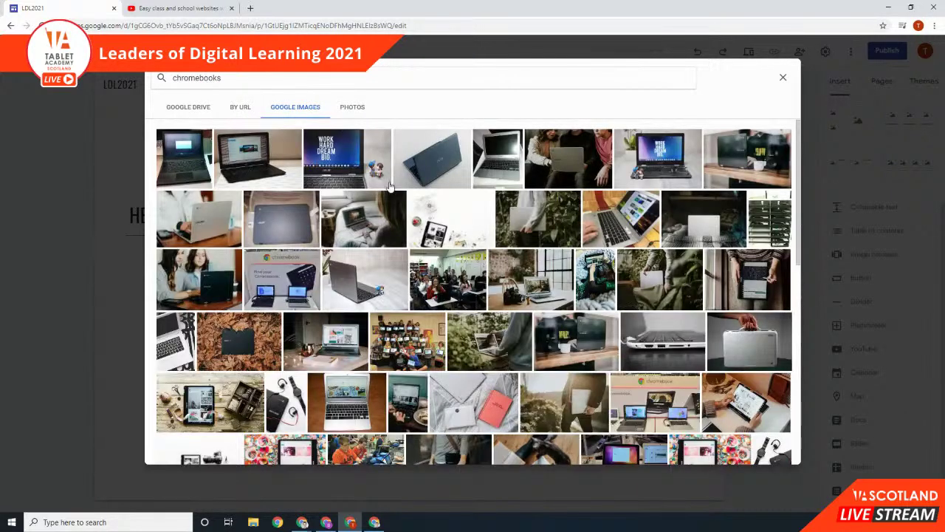
Step: Pick five photos (blue laptop, grey laptop, laptop among plants, tablet, laptop on leaves) and insert them
{"action": "left_click", "coordinate": [453, 170]}
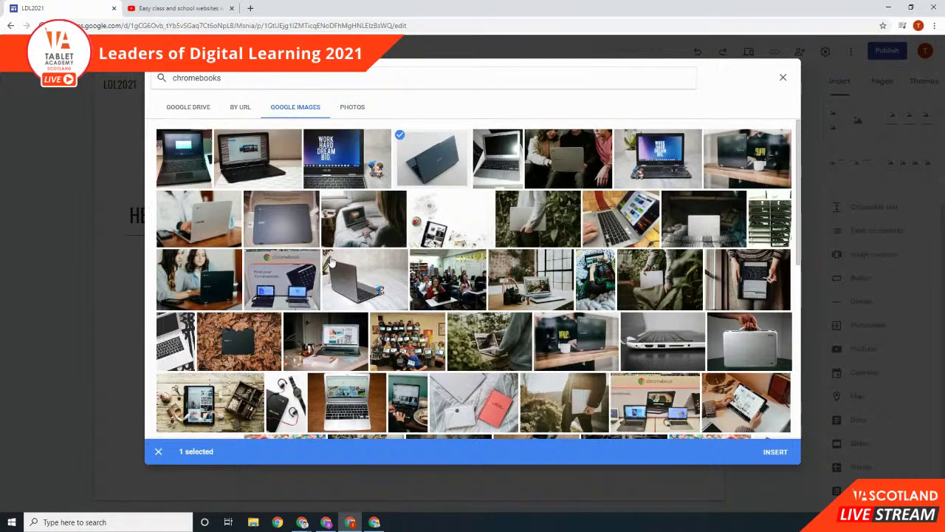
{"action": "left_click", "coordinate": [330, 255]}
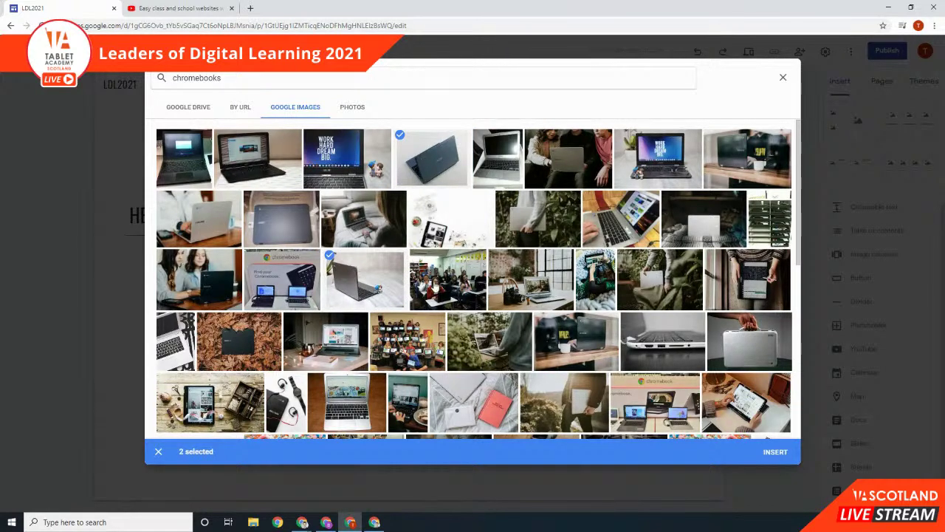
{"action": "left_click", "coordinate": [498, 333]}
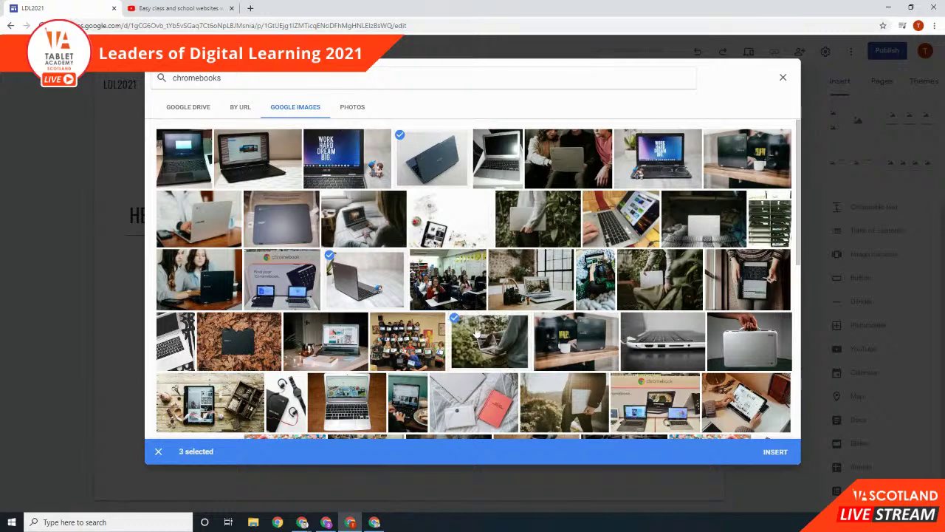
{"action": "scroll", "coordinate": [490, 307], "scroll_direction": "down", "scroll_amount": 1}
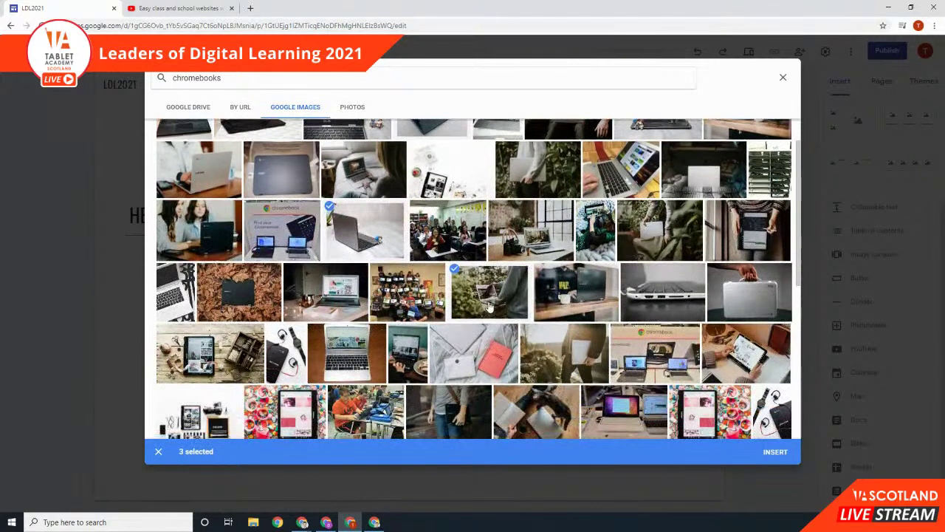
{"action": "left_click", "coordinate": [184, 348]}
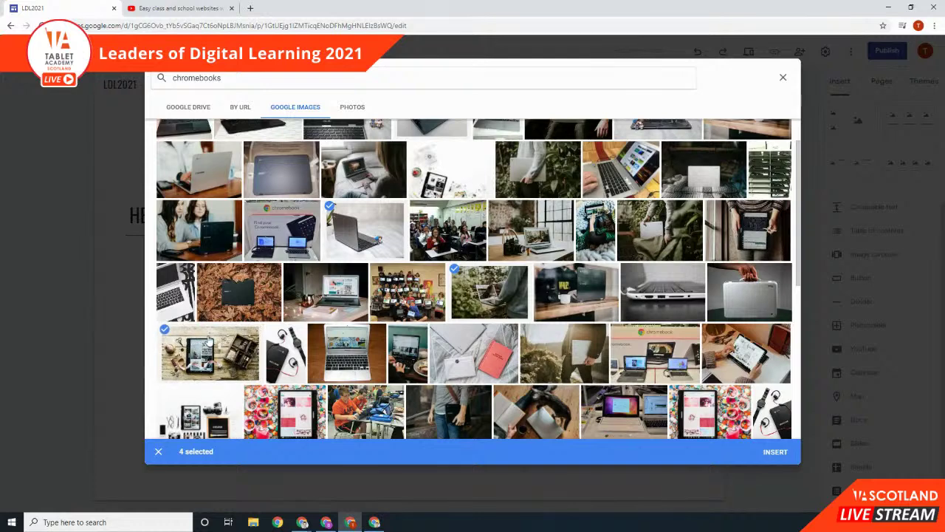
{"action": "left_click", "coordinate": [220, 290]}
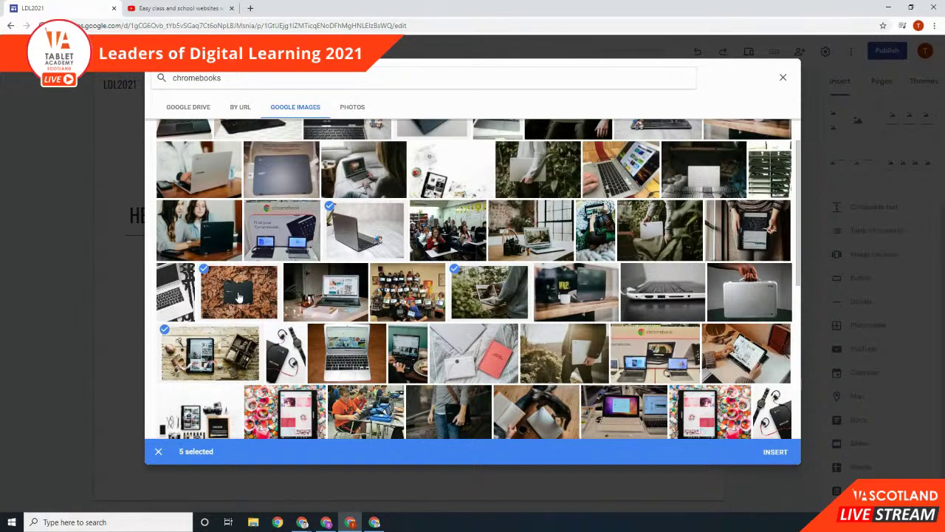
{"action": "left_click", "coordinate": [774, 452]}
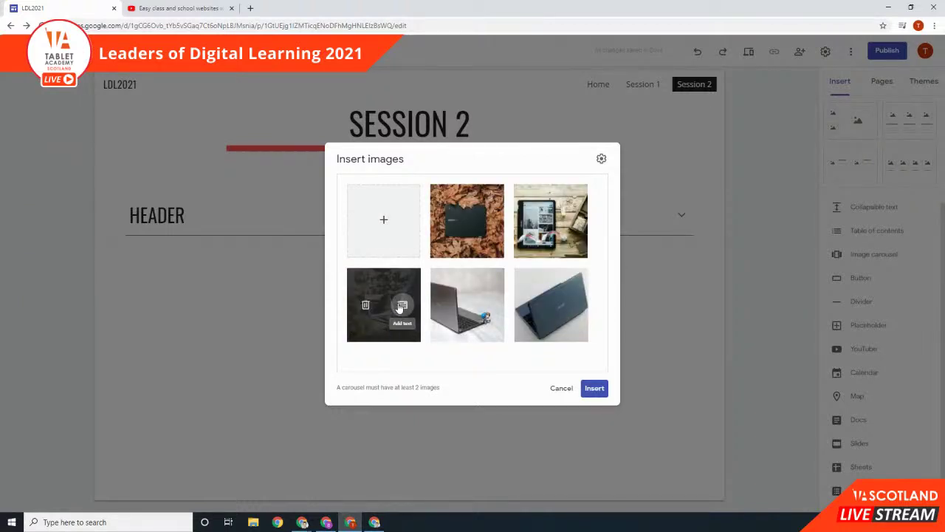
Step: Reorder the images so the laptop-among-plants photo is first, then place the carousel below the Header
{"action": "left_click", "coordinate": [401, 306]}
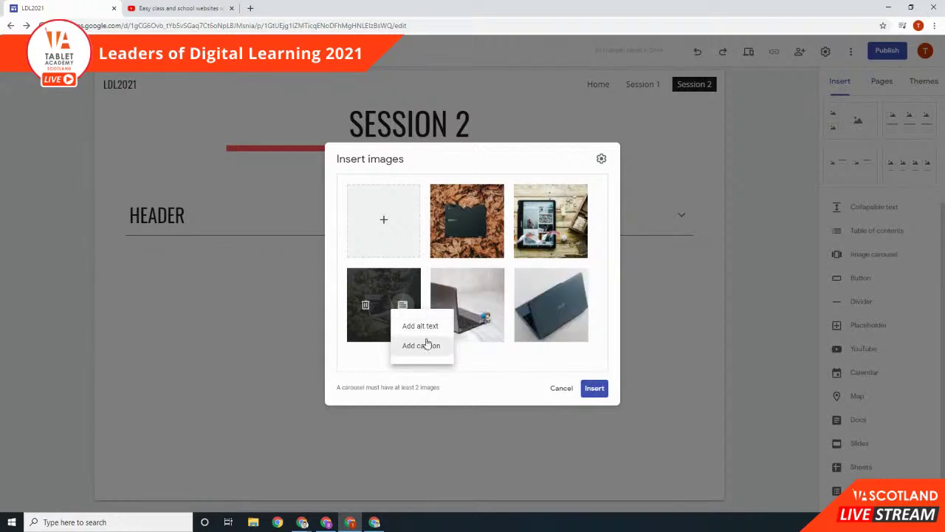
{"action": "left_click", "coordinate": [485, 362]}
{"action": "left_click_drag", "start_coordinate": [467, 324], "coordinate": [354, 325]}
{"action": "left_click_drag", "start_coordinate": [463, 309], "coordinate": [465, 223]}
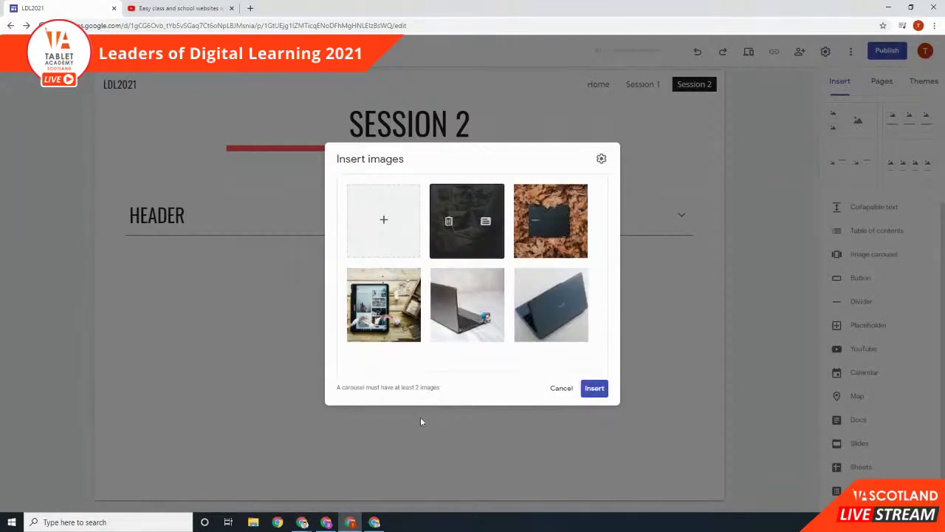
{"action": "left_click", "coordinate": [594, 388]}
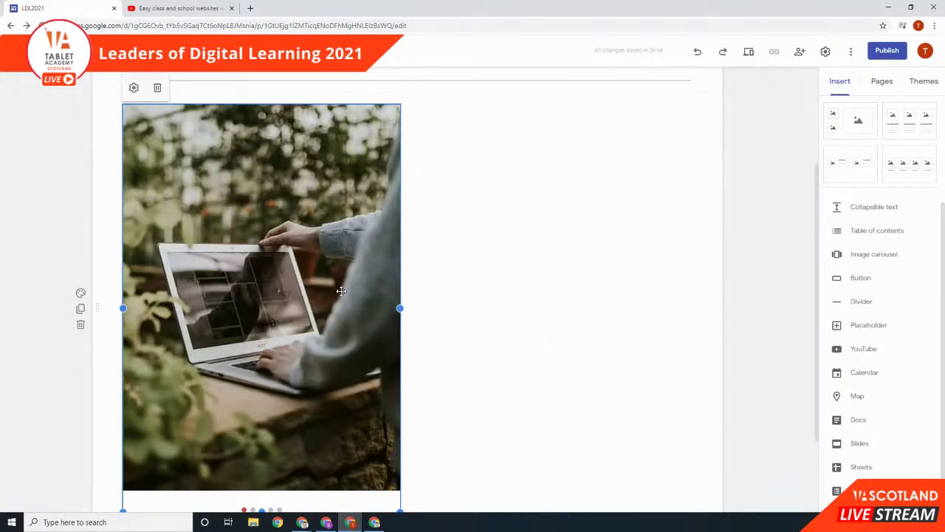
Step: Preview the page and step through all five carousel slides
{"action": "left_click", "coordinate": [748, 52]}
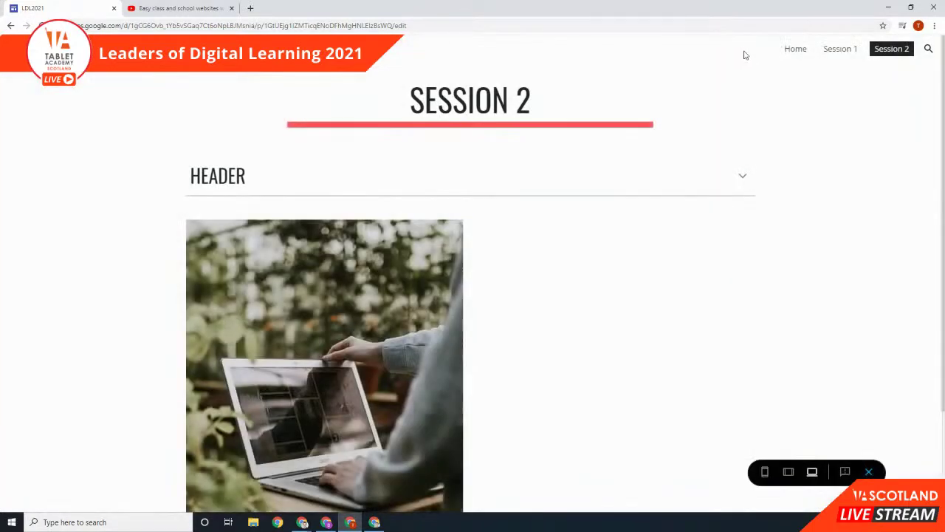
{"action": "scroll", "coordinate": [591, 301], "scroll_direction": "down", "scroll_amount": 2}
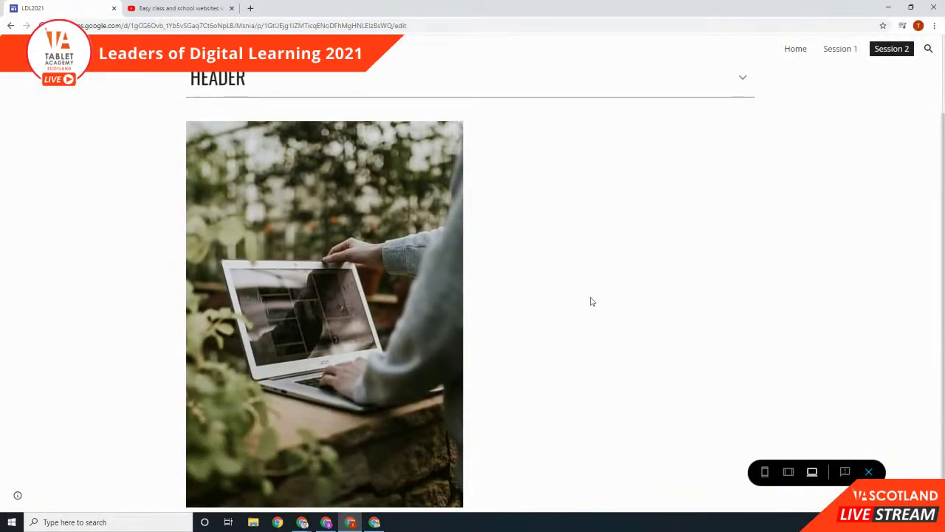
{"action": "scroll", "coordinate": [591, 301], "scroll_direction": "down", "scroll_amount": 1}
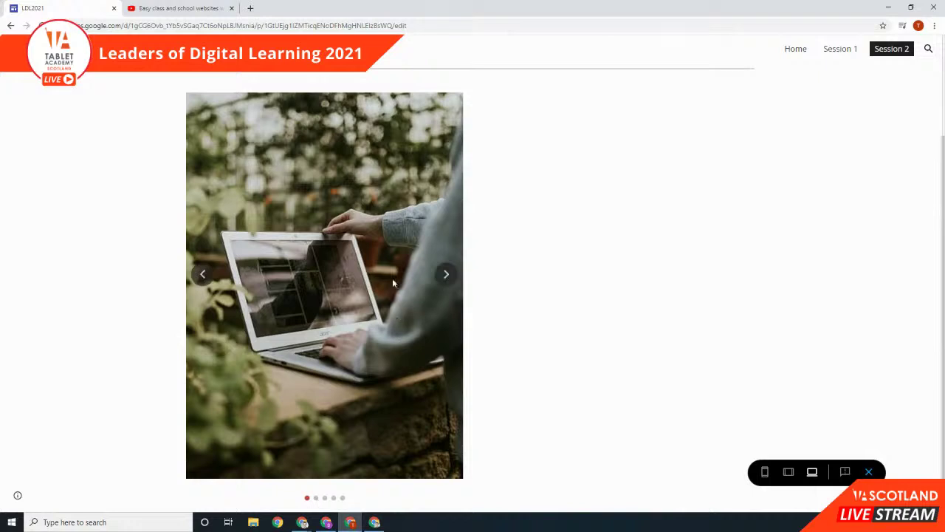
{"action": "left_click", "coordinate": [445, 274]}
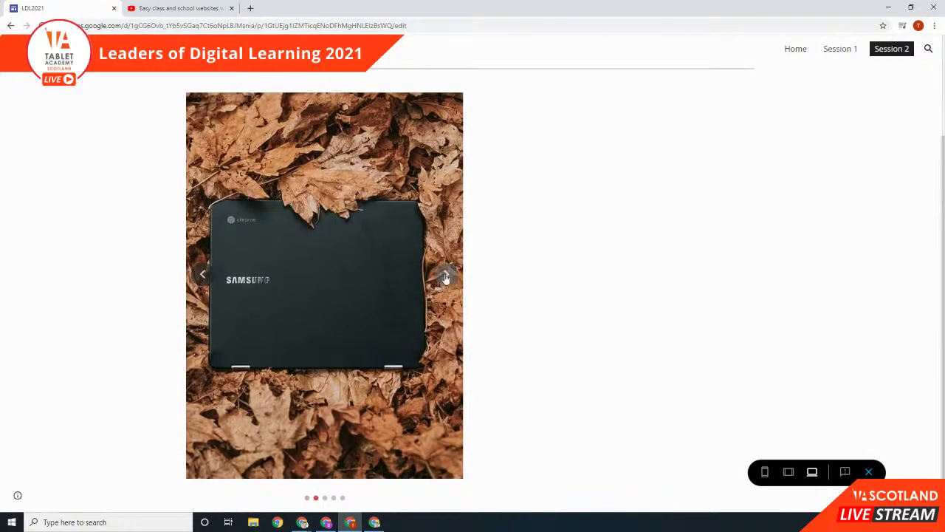
{"action": "left_click", "coordinate": [443, 276]}
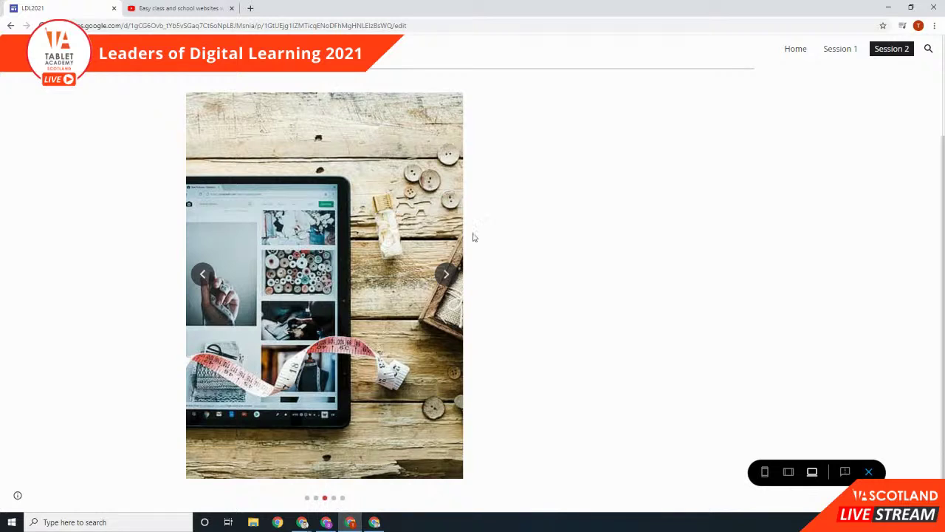
{"action": "left_click", "coordinate": [450, 283]}
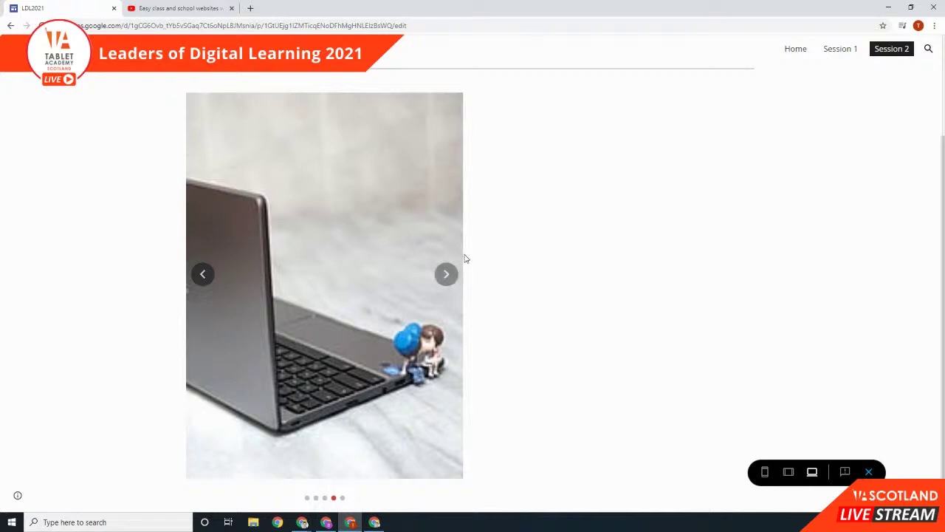
{"action": "left_click", "coordinate": [456, 286]}
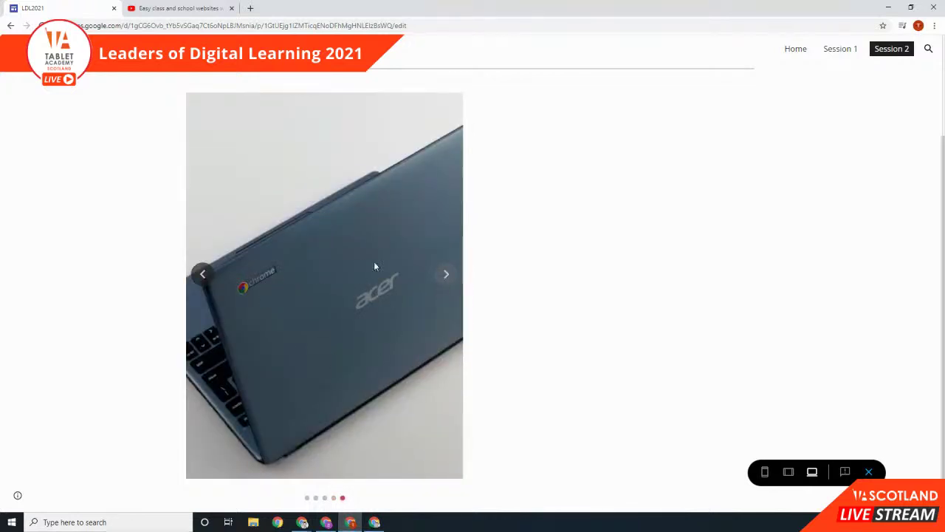
Step: Exit the preview and select the image carousel in the editor
{"action": "scroll", "coordinate": [362, 277], "scroll_direction": "up", "scroll_amount": 2}
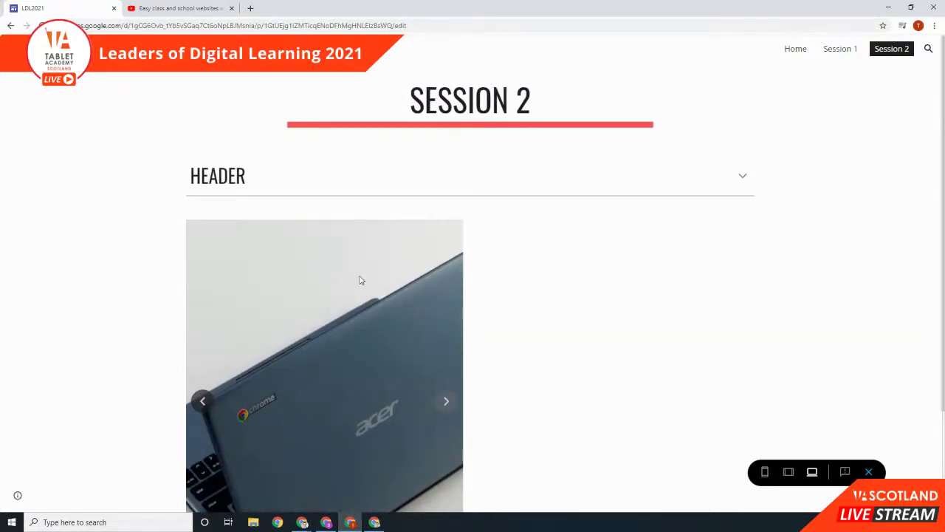
{"action": "left_click", "coordinate": [869, 471]}
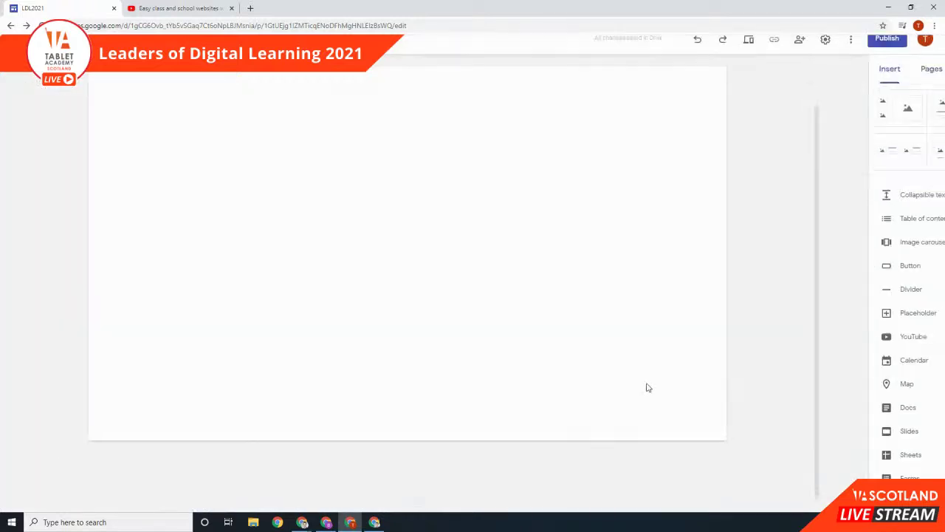
{"action": "left_click", "coordinate": [280, 301]}
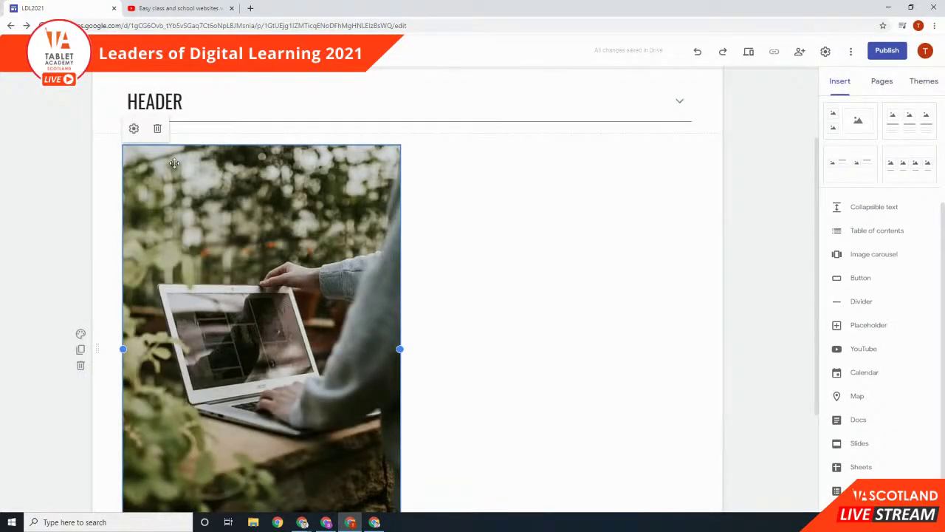
Step: Delete the grey laptop photo from the carousel's images and update it
{"action": "left_click", "coordinate": [133, 128]}
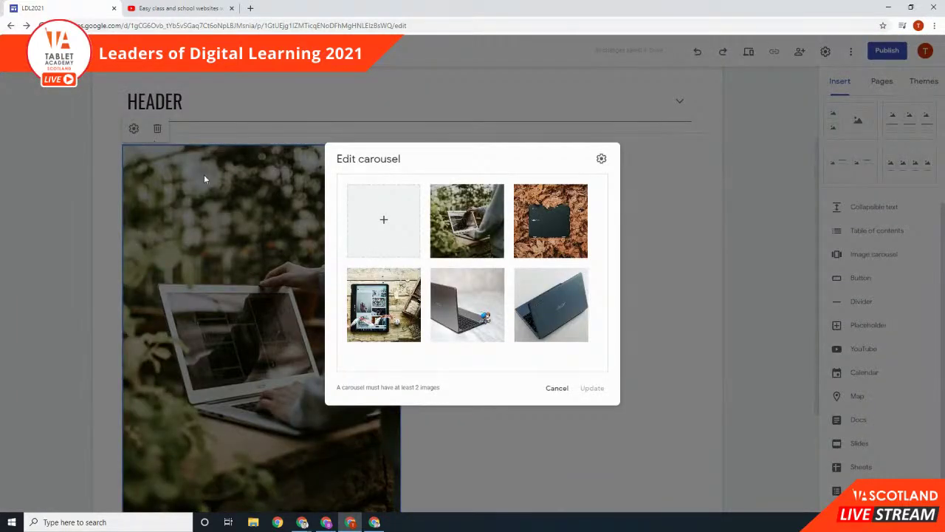
{"action": "mouse_move", "coordinate": [487, 325]}
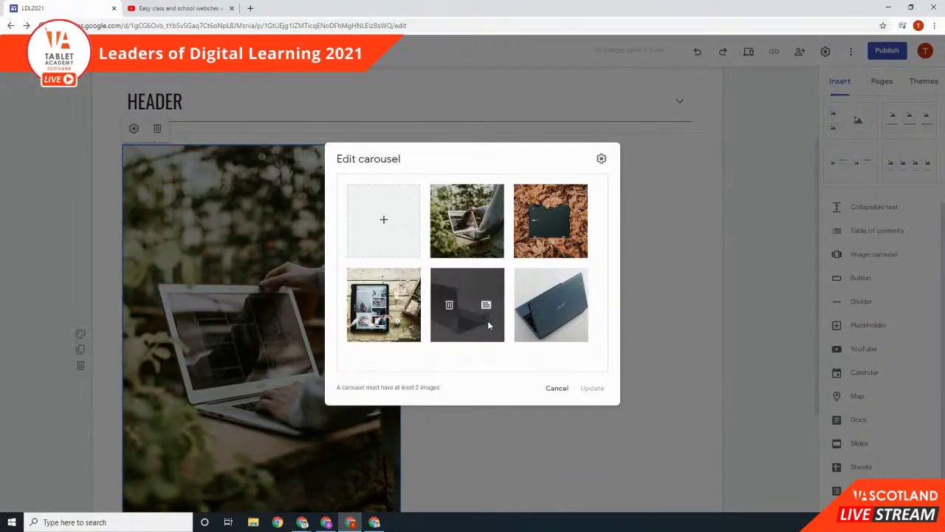
{"action": "left_click", "coordinate": [449, 306]}
{"action": "left_click", "coordinate": [592, 388]}
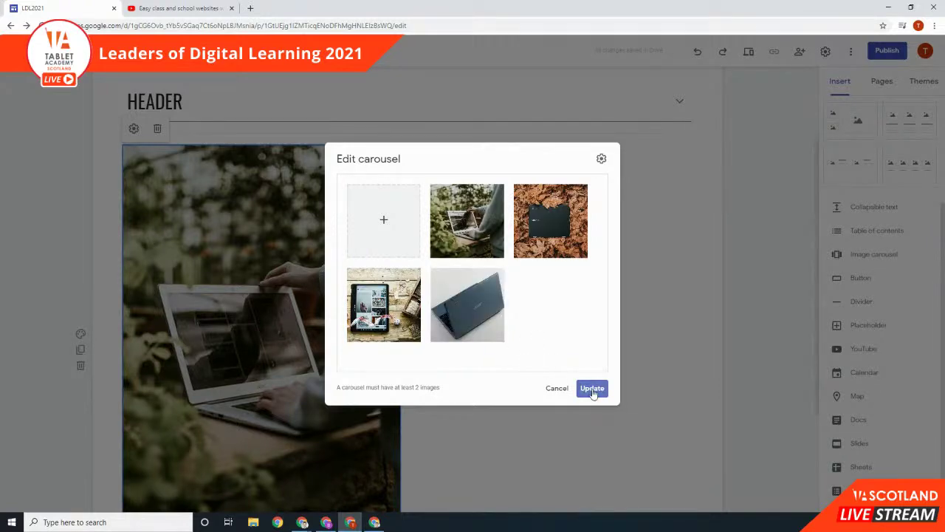
Step: Stretch the carousel to full page width, adjust its height, and preview the page
{"action": "scroll", "coordinate": [302, 325], "scroll_direction": "down", "scroll_amount": 3}
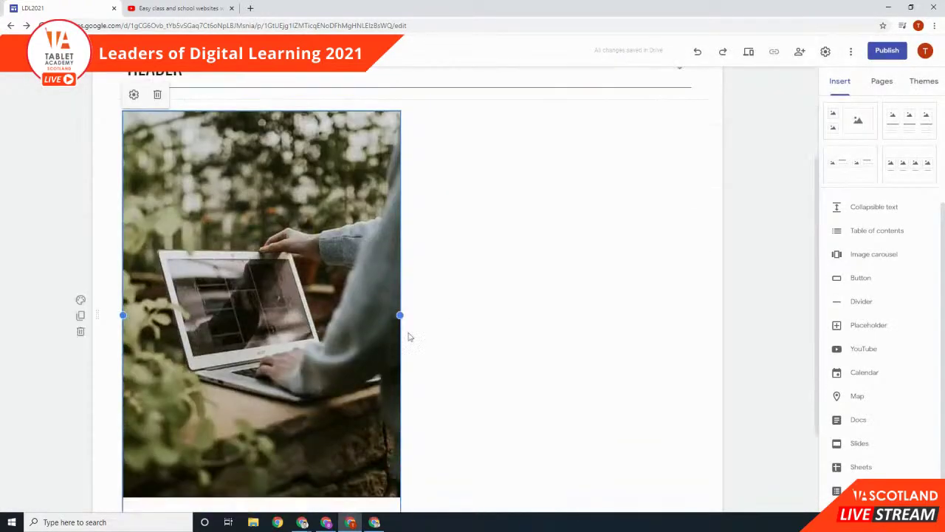
{"action": "left_click_drag", "start_coordinate": [402, 319], "coordinate": [680, 338]}
{"action": "scroll", "coordinate": [665, 347], "scroll_direction": "down", "scroll_amount": 3}
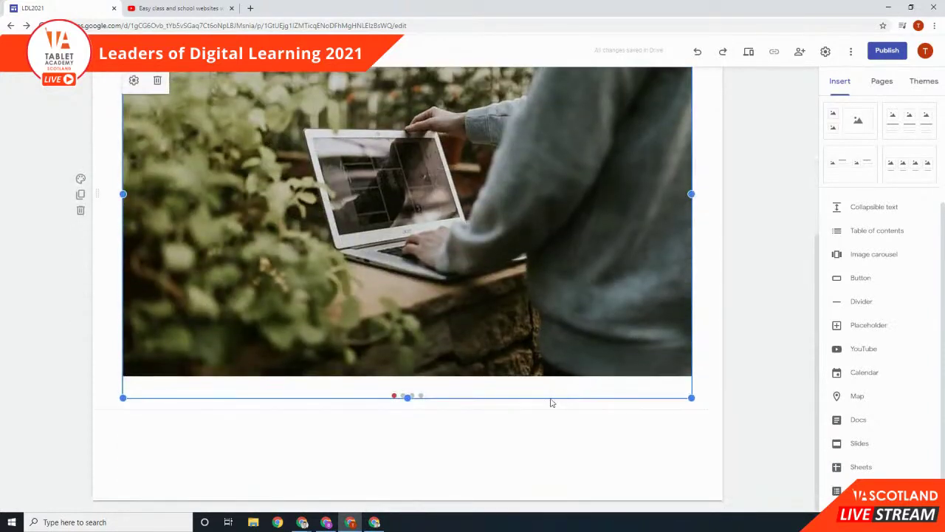
{"action": "left_click_drag", "start_coordinate": [408, 395], "coordinate": [421, 305]}
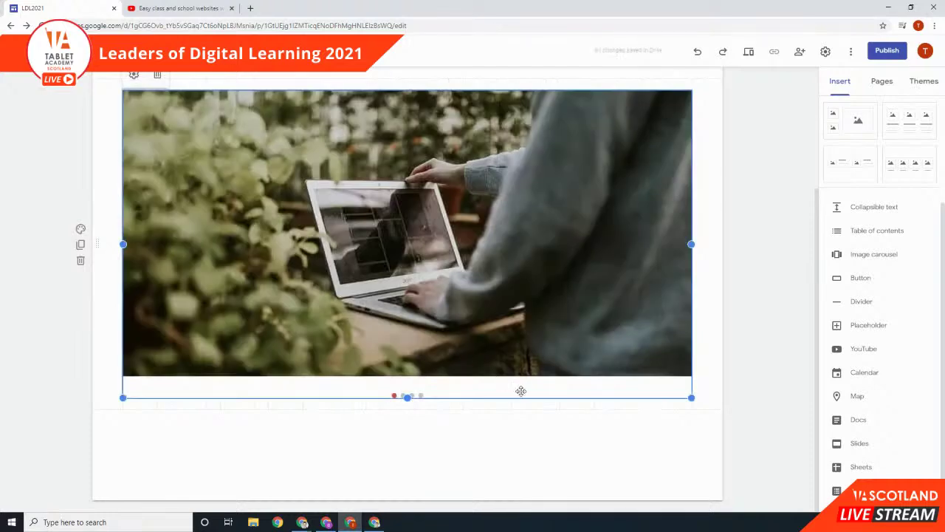
{"action": "left_click", "coordinate": [748, 51]}
{"action": "scroll", "coordinate": [744, 229], "scroll_direction": "down", "scroll_amount": 1}
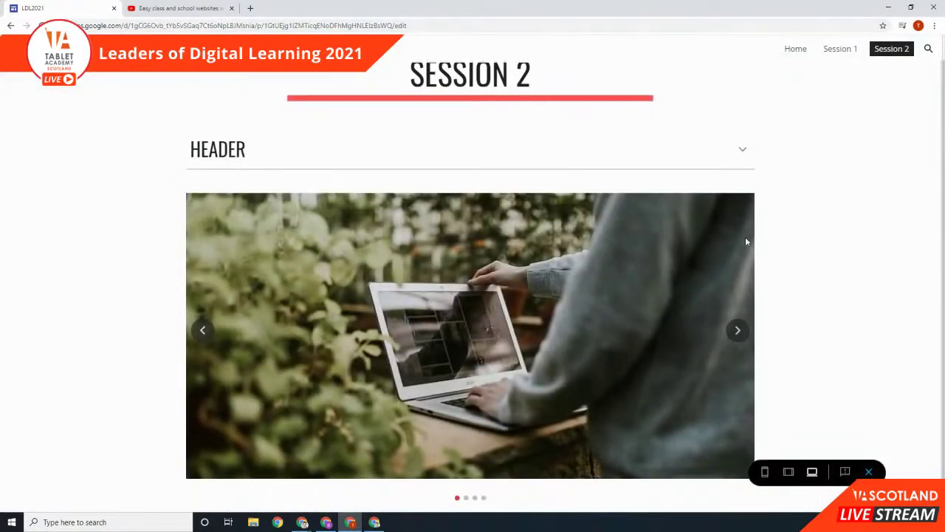
Step: Step through the carousel in desktop preview, then check it at phone and tablet sizes
{"action": "left_click", "coordinate": [737, 331]}
{"action": "left_click", "coordinate": [737, 332]}
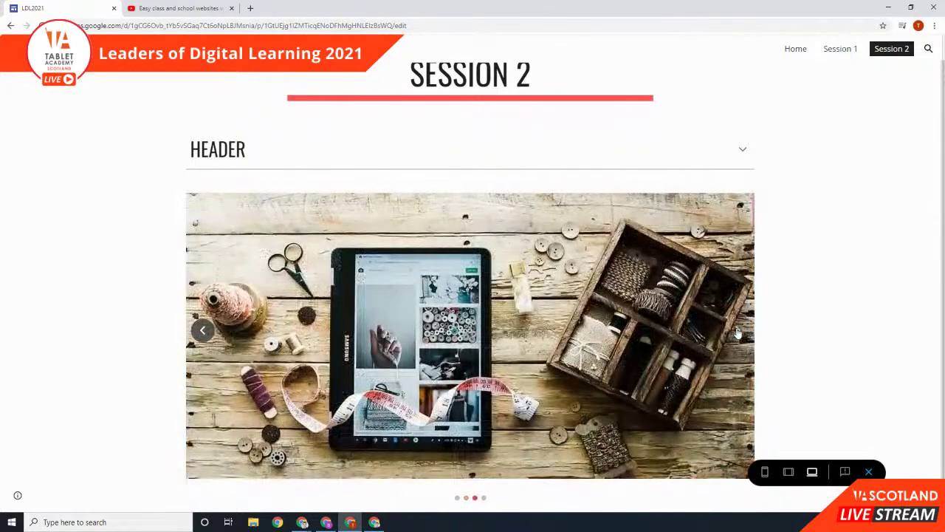
{"action": "left_click", "coordinate": [765, 472]}
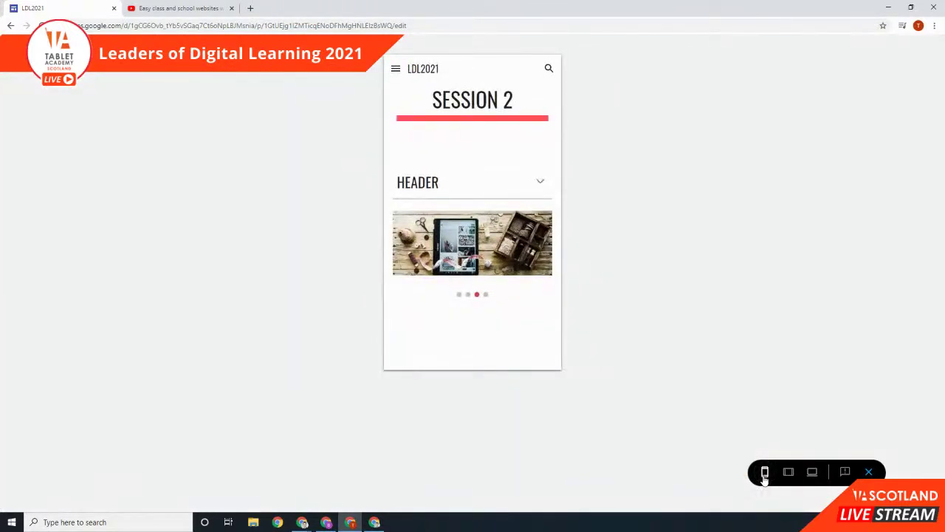
{"action": "left_click", "coordinate": [536, 251]}
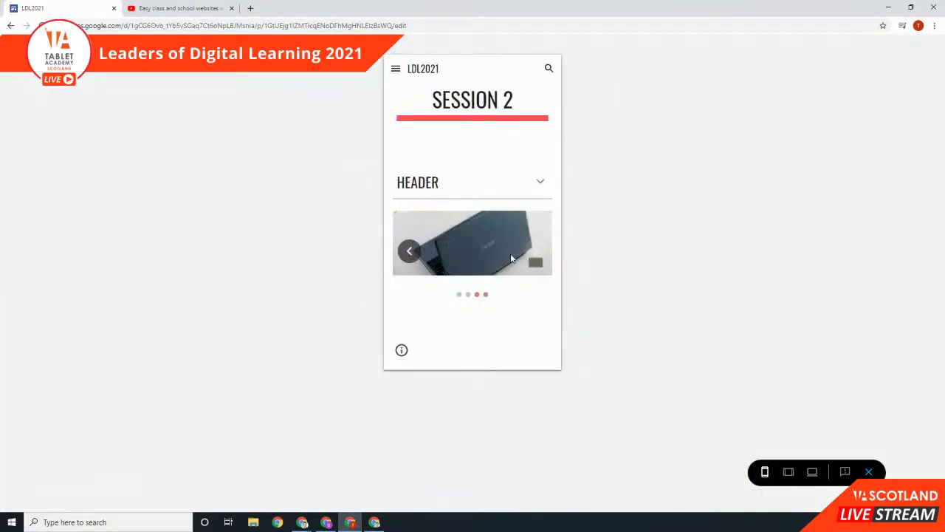
{"action": "left_click", "coordinate": [788, 472]}
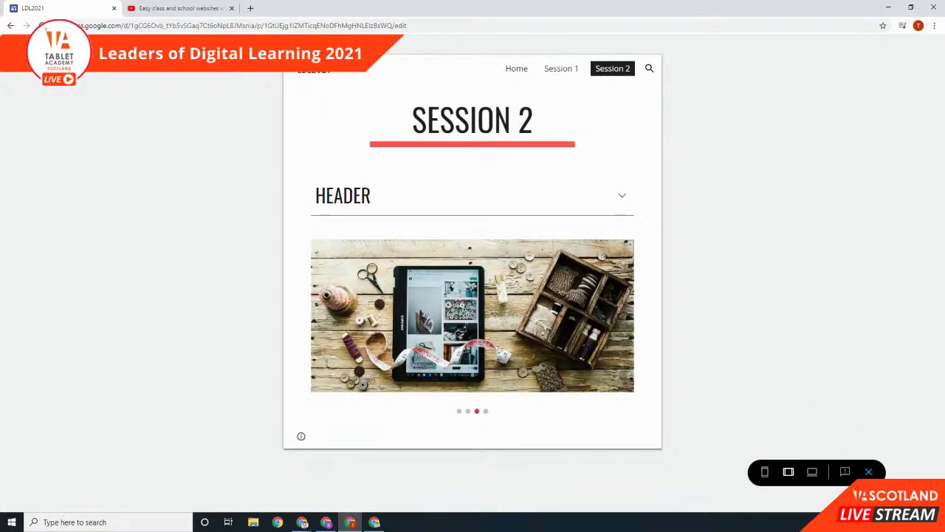
Step: Close the preview and select the carousel in the editor
{"action": "left_click", "coordinate": [868, 473]}
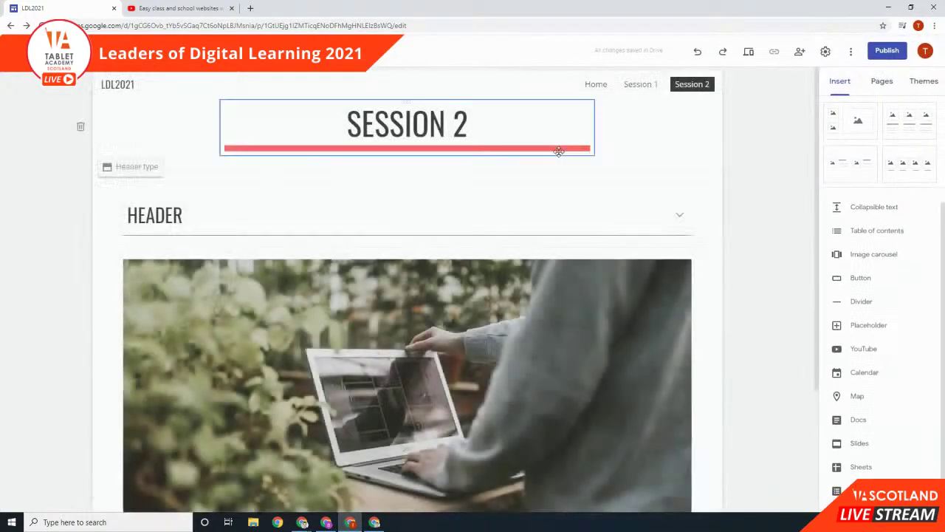
{"action": "scroll", "coordinate": [561, 152], "scroll_direction": "down", "scroll_amount": 2}
{"action": "left_click", "coordinate": [508, 209]}
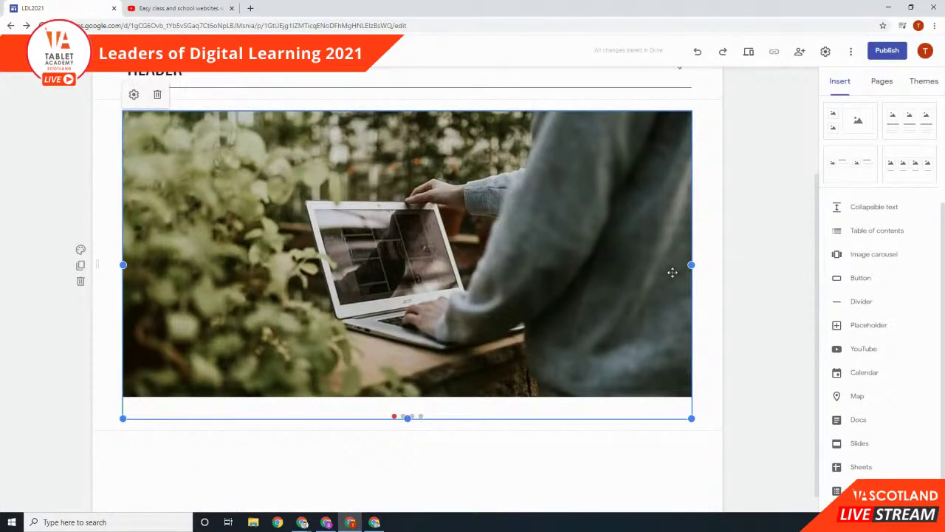
Step: Narrow the carousel to about half width and place a new text box beside it
{"action": "left_click_drag", "start_coordinate": [691, 264], "coordinate": [448, 263]}
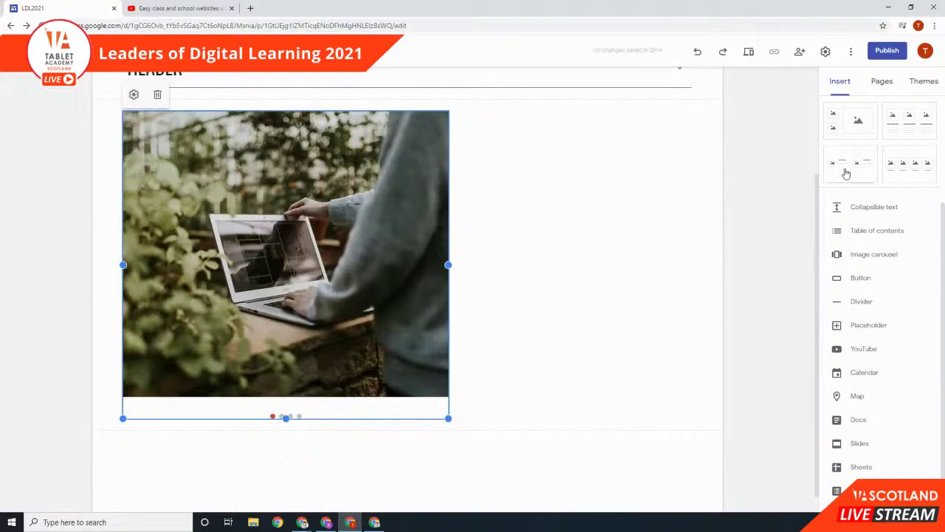
{"action": "scroll", "coordinate": [865, 179], "scroll_direction": "up", "scroll_amount": 2}
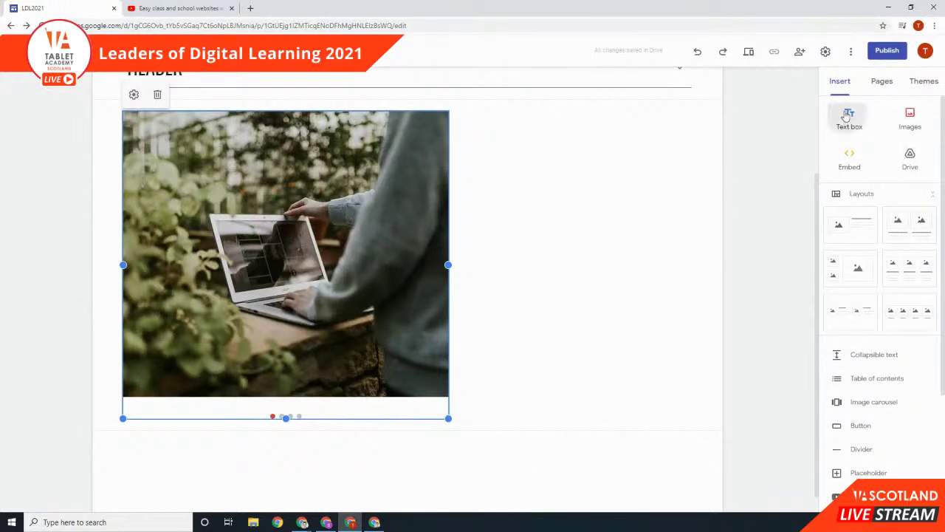
{"action": "left_click", "coordinate": [849, 120]}
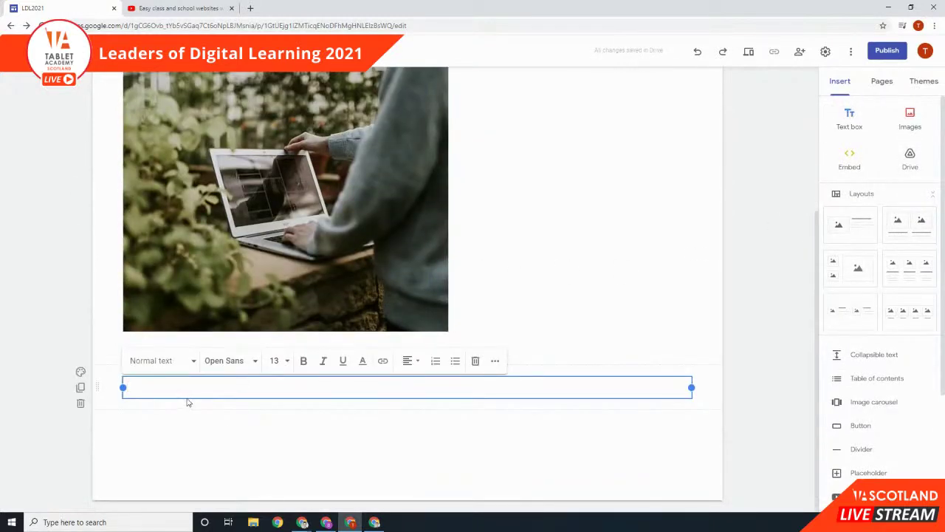
{"action": "left_click_drag", "start_coordinate": [185, 397], "coordinate": [537, 166]}
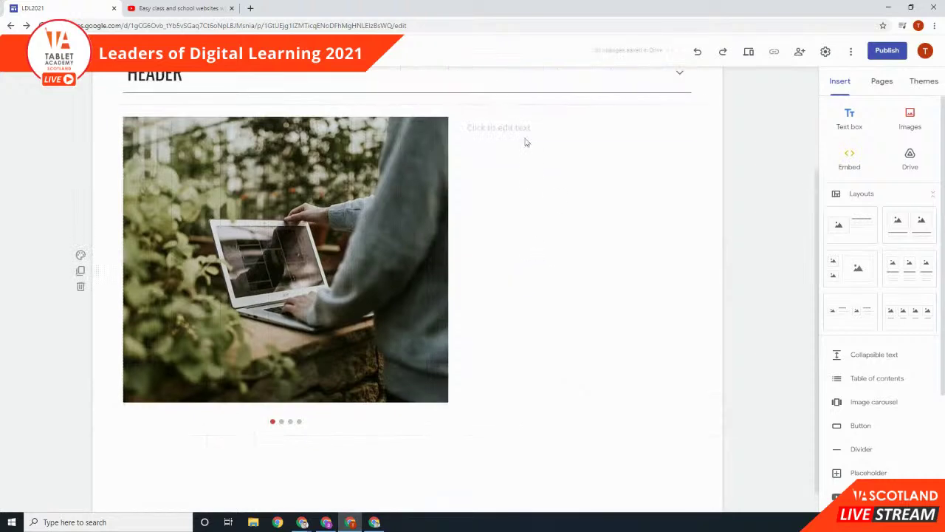
Step: Type 'Text here' in the text box next to the laptop photo
{"action": "left_click", "coordinate": [516, 153]}
{"action": "type", "text": "Text here"}
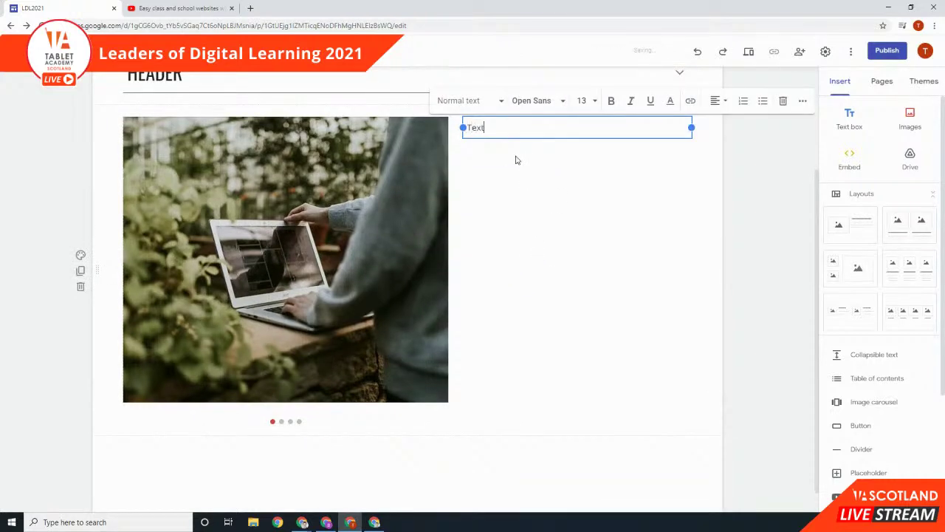
{"action": "left_click", "coordinate": [683, 223]}
{"action": "scroll", "coordinate": [746, 240], "scroll_direction": "up", "scroll_amount": 1}
{"action": "scroll", "coordinate": [746, 240], "scroll_direction": "down", "scroll_amount": 1}
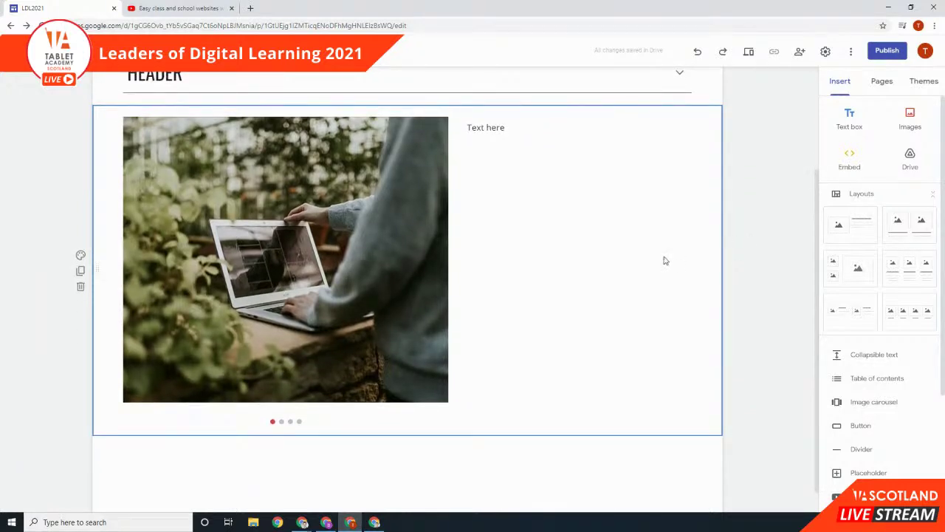
{"action": "scroll", "coordinate": [893, 342], "scroll_direction": "down", "scroll_amount": 2}
{"action": "scroll", "coordinate": [866, 319], "scroll_direction": "down", "scroll_amount": 1}
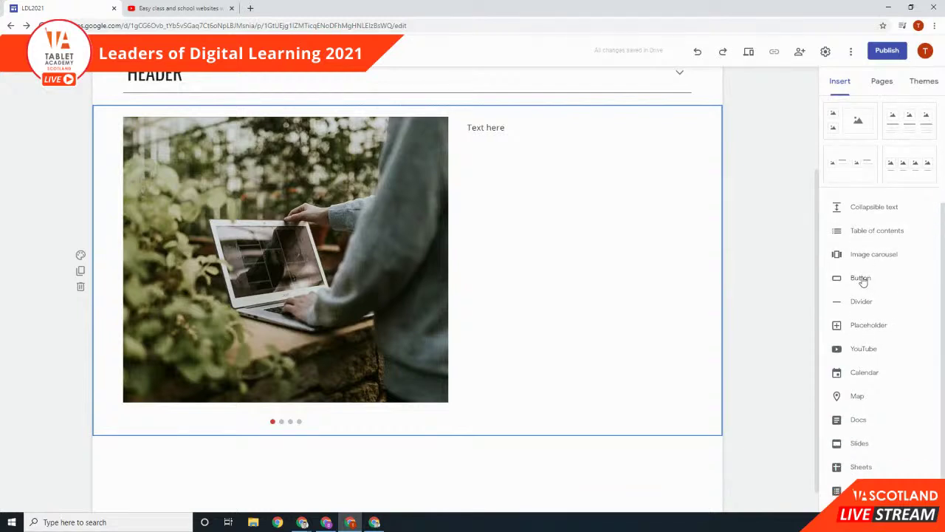
{"action": "scroll", "coordinate": [717, 295], "scroll_direction": "up", "scroll_amount": 3}
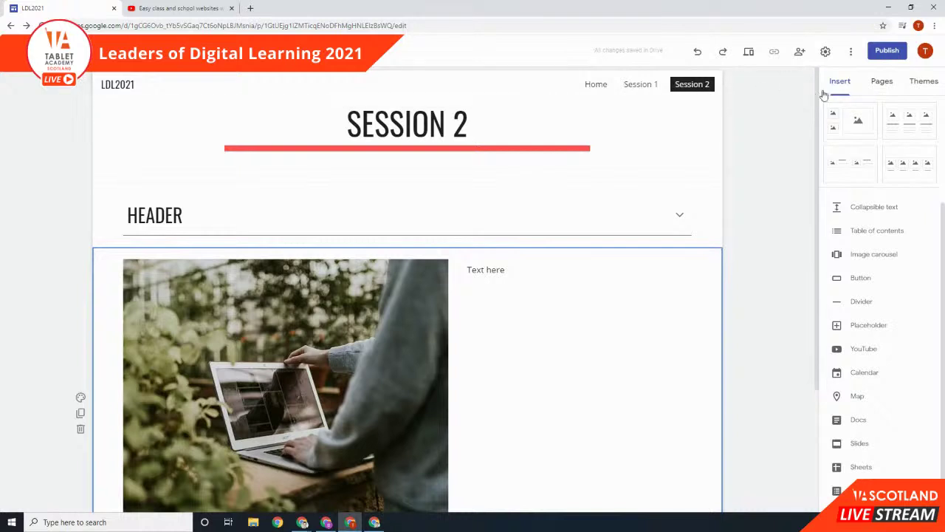
{"action": "left_click", "coordinate": [882, 83]}
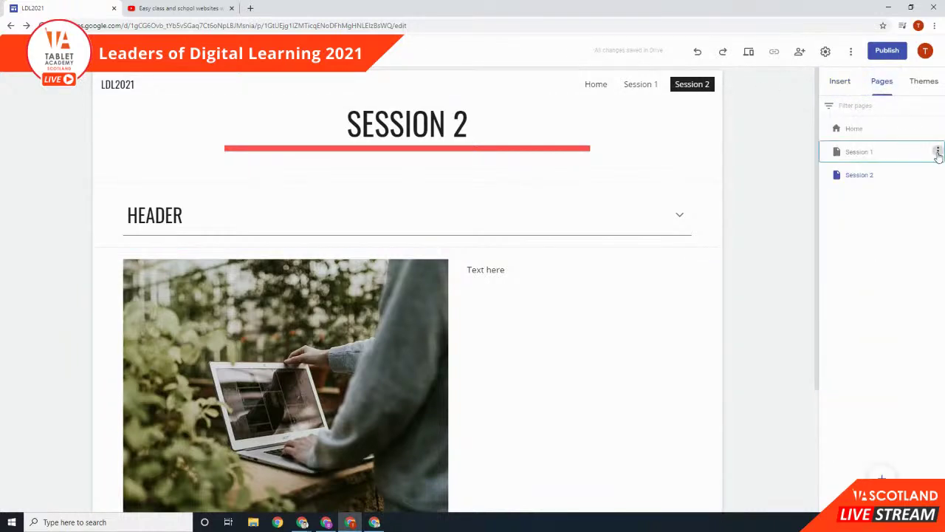
Step: Hide the Session 1 and Session 2 pages from the site navigation
{"action": "left_click", "coordinate": [938, 152]}
{"action": "left_click", "coordinate": [887, 251]}
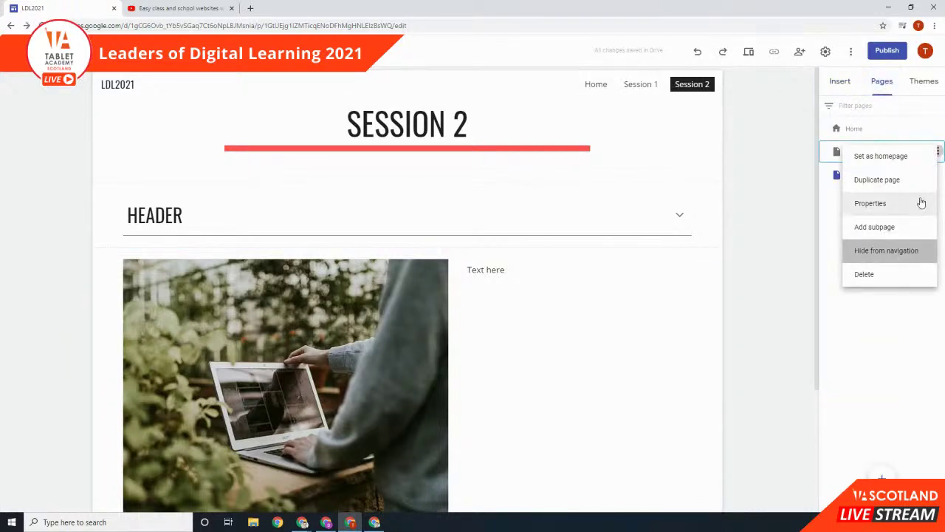
{"action": "left_click", "coordinate": [938, 176]}
{"action": "left_click", "coordinate": [905, 270]}
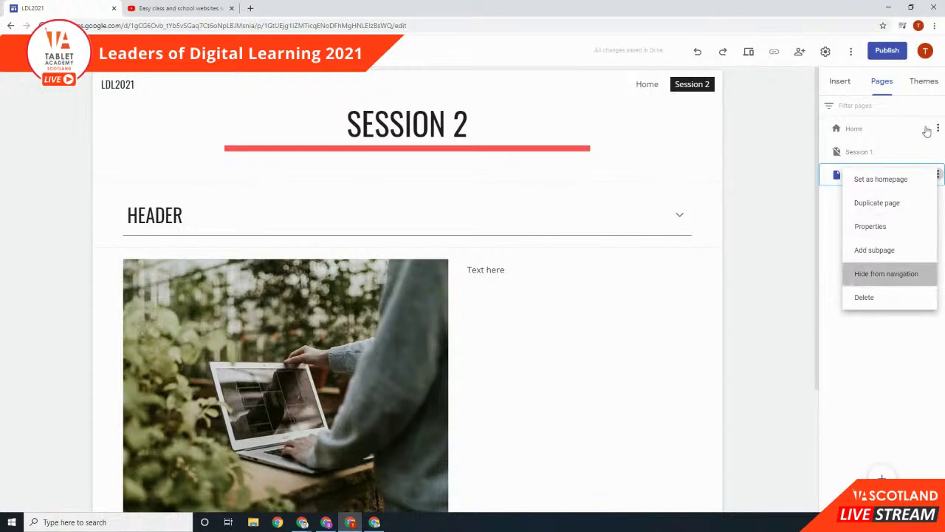
{"action": "left_click", "coordinate": [936, 131]}
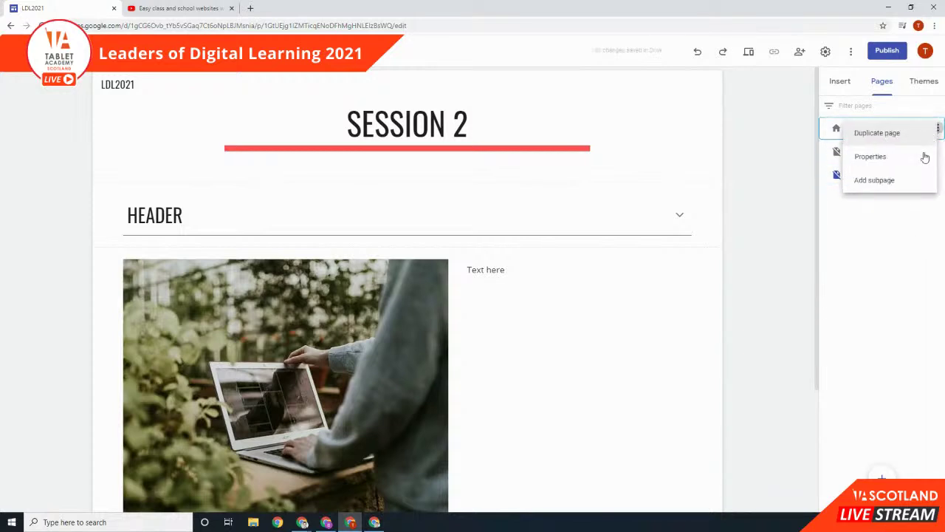
{"action": "left_click", "coordinate": [889, 216]}
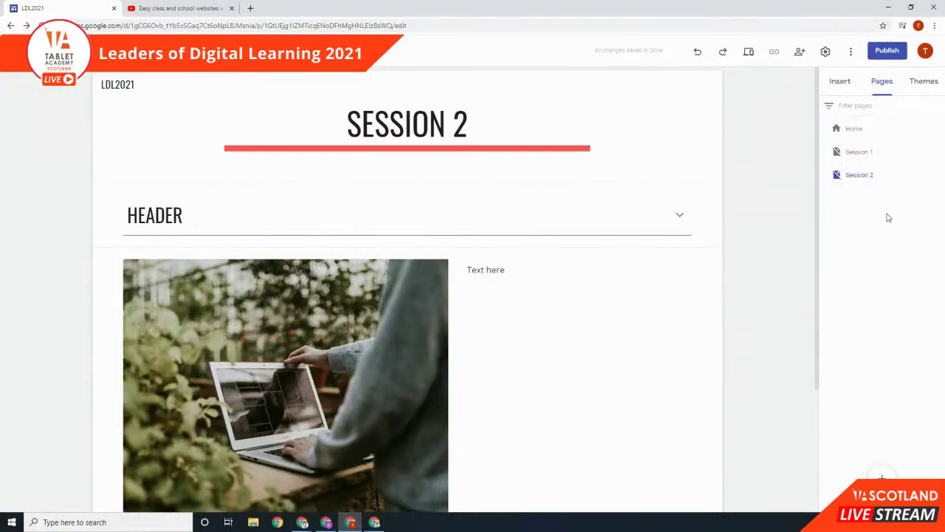
Step: Switch the editor to the Home page with its WELCOME banner
{"action": "left_click", "coordinate": [861, 130]}
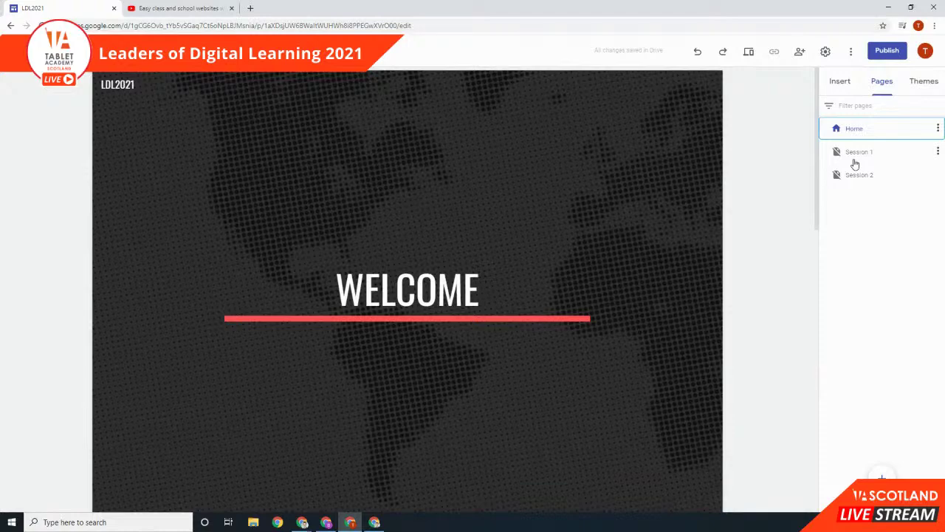
{"action": "left_click", "coordinate": [859, 180]}
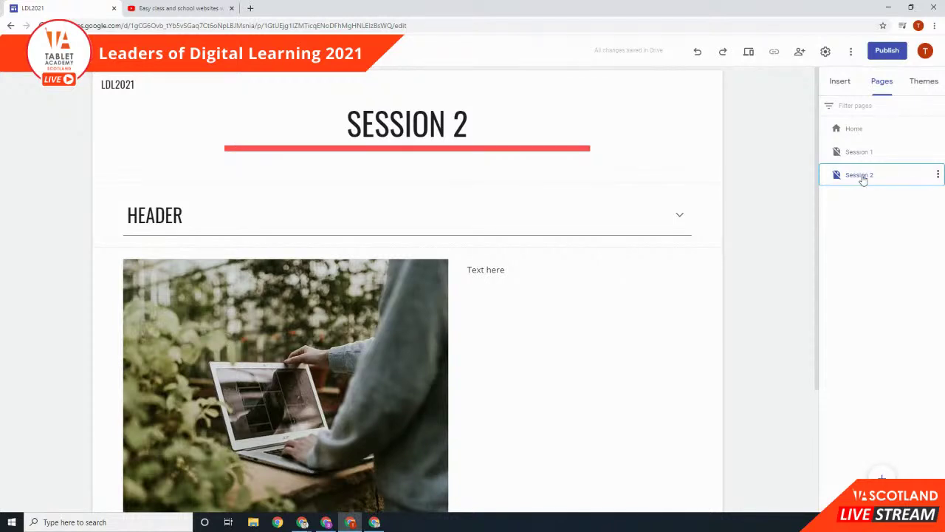
{"action": "left_click", "coordinate": [870, 135]}
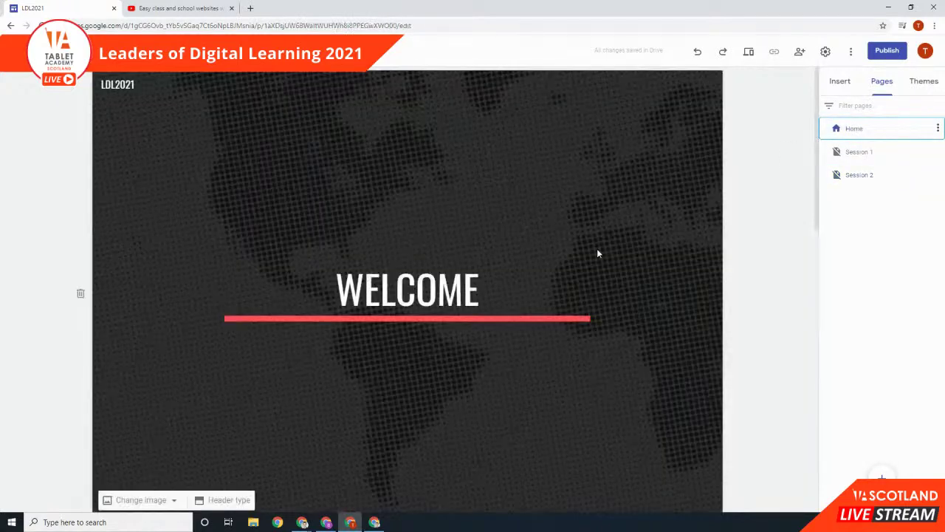
Step: Insert a button on the Home page linked to the Session 1 page
{"action": "scroll", "coordinate": [602, 247], "scroll_direction": "down", "scroll_amount": 4}
{"action": "left_click", "coordinate": [839, 80]}
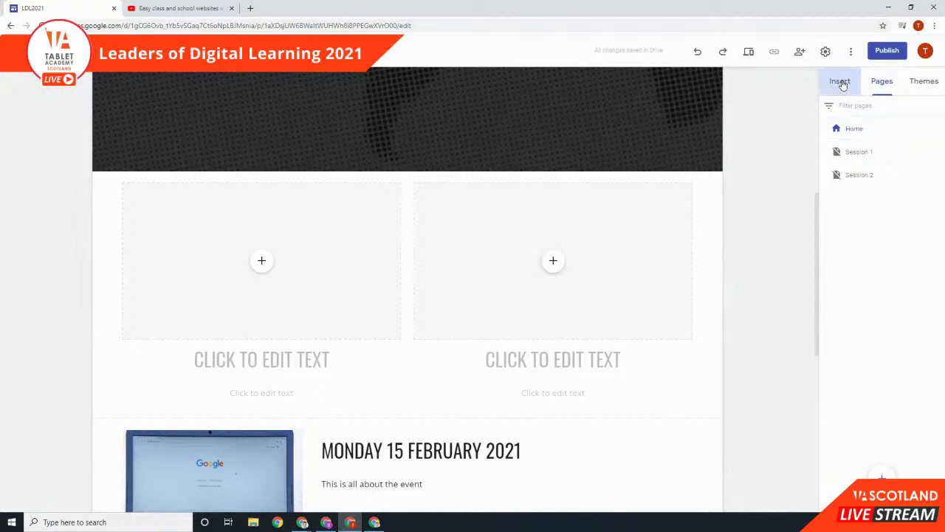
{"action": "left_click", "coordinate": [862, 278]}
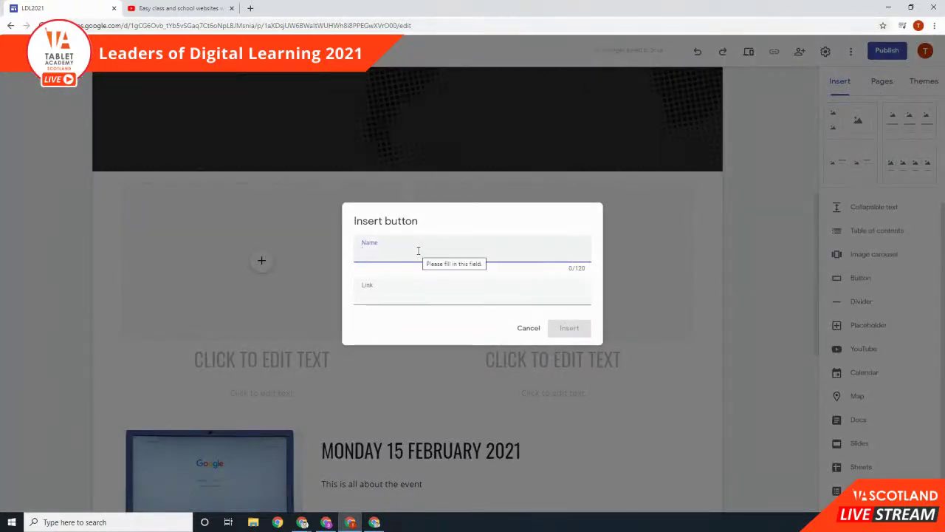
{"action": "type", "text": "Page 1"}
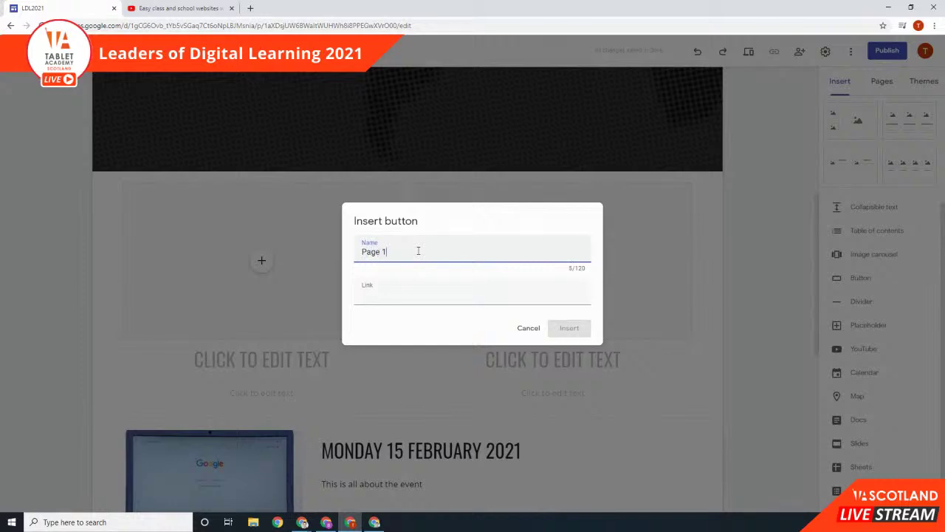
{"action": "left_click", "coordinate": [401, 300]}
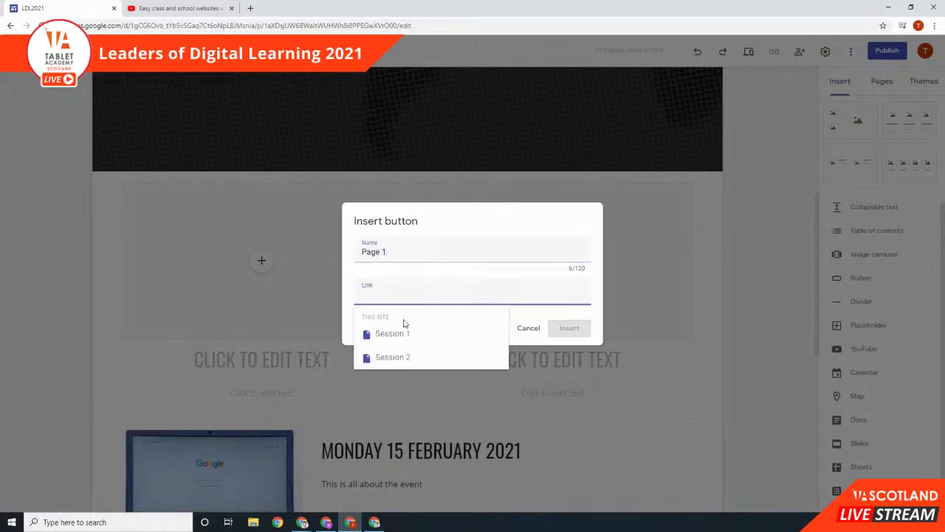
{"action": "left_click", "coordinate": [404, 333]}
Step: Name the button 'Session 1', add it, and move it above the image row
{"action": "triple_click", "coordinate": [375, 252]}
{"action": "type", "text": "Session"}
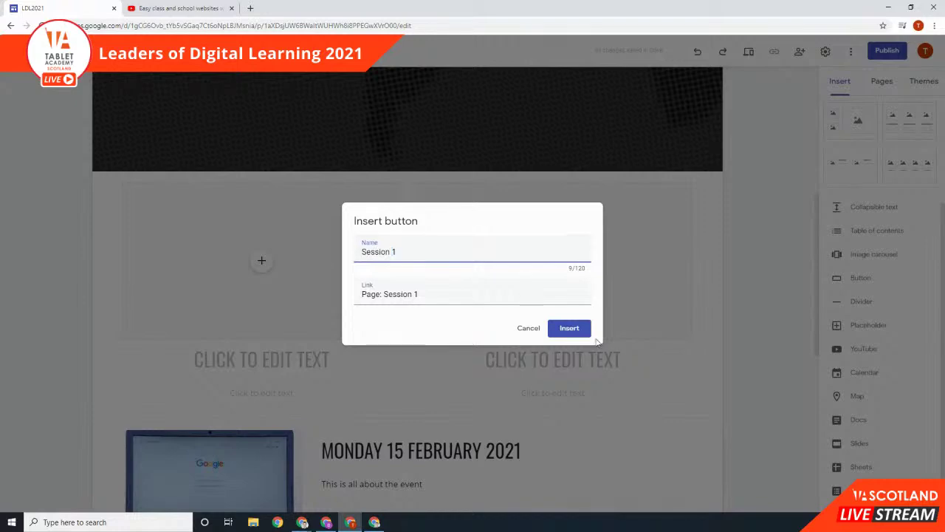
{"action": "left_click", "coordinate": [577, 330]}
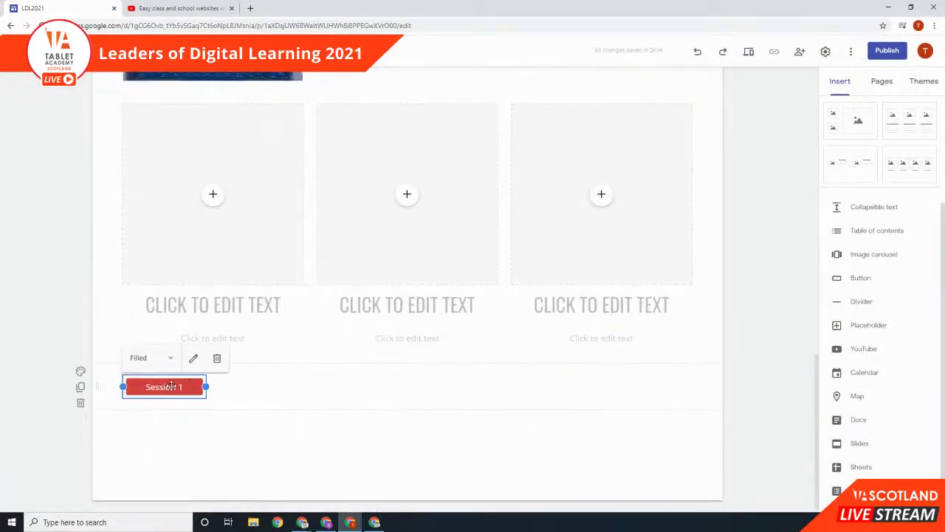
{"action": "left_click_drag", "start_coordinate": [98, 384], "coordinate": [125, 99]}
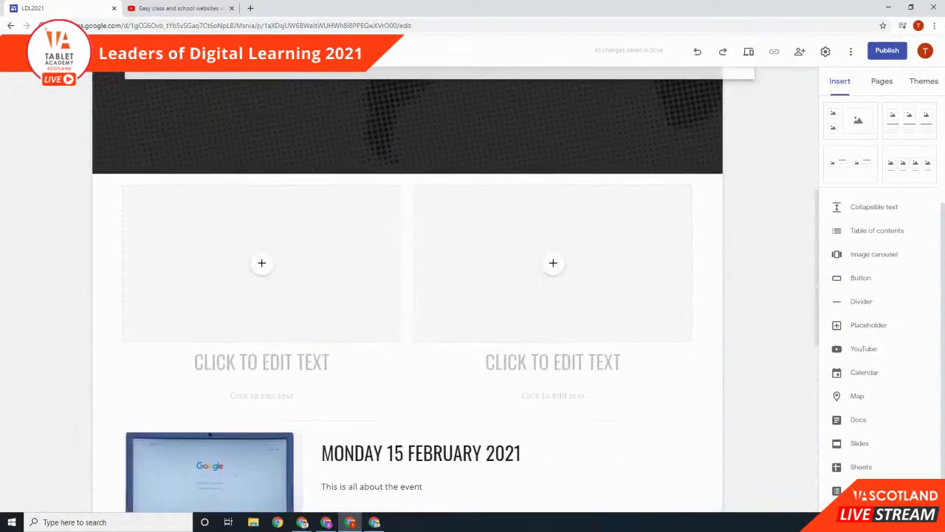
Step: Insert a 'Session 2' button linked to the Session 2 page
{"action": "left_click", "coordinate": [337, 421]}
{"action": "scroll", "coordinate": [781, 241], "scroll_direction": "down", "scroll_amount": 1}
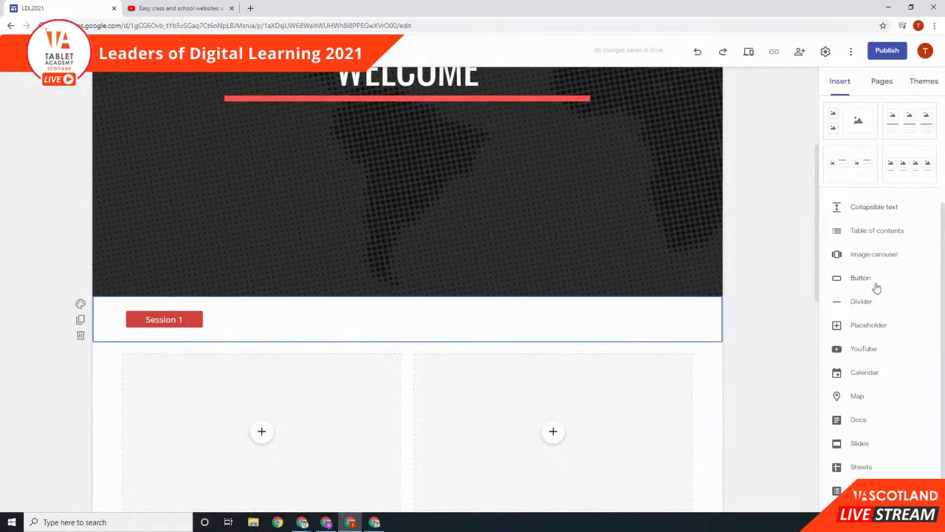
{"action": "left_click", "coordinate": [879, 281]}
{"action": "type", "text": "Session 2"}
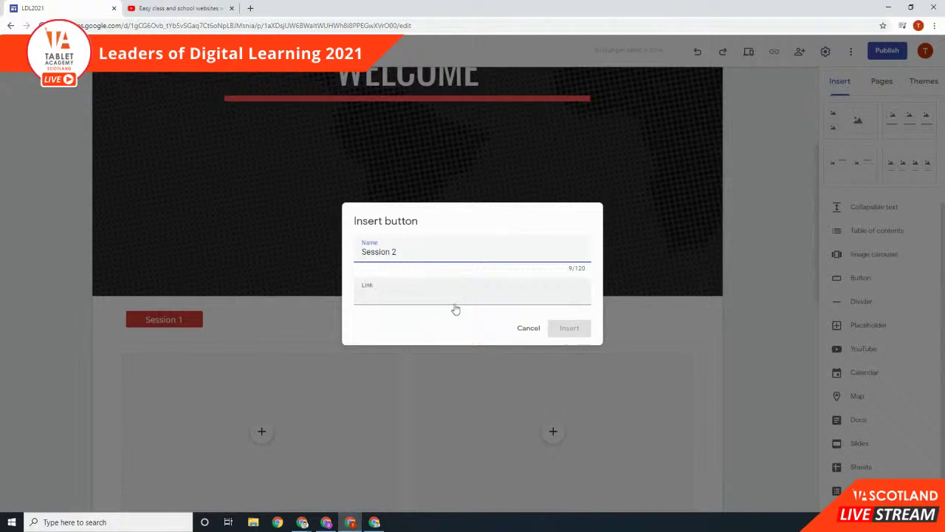
{"action": "left_click", "coordinate": [454, 299]}
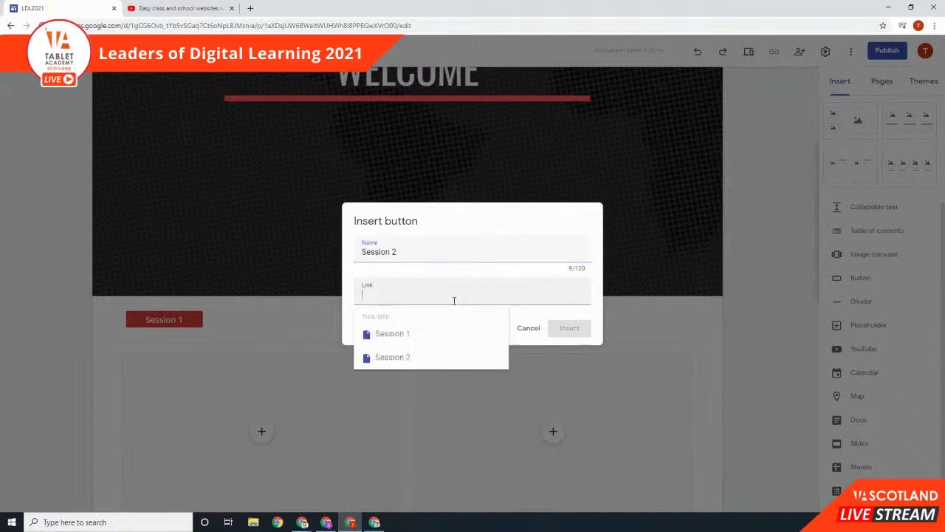
{"action": "left_click", "coordinate": [421, 359]}
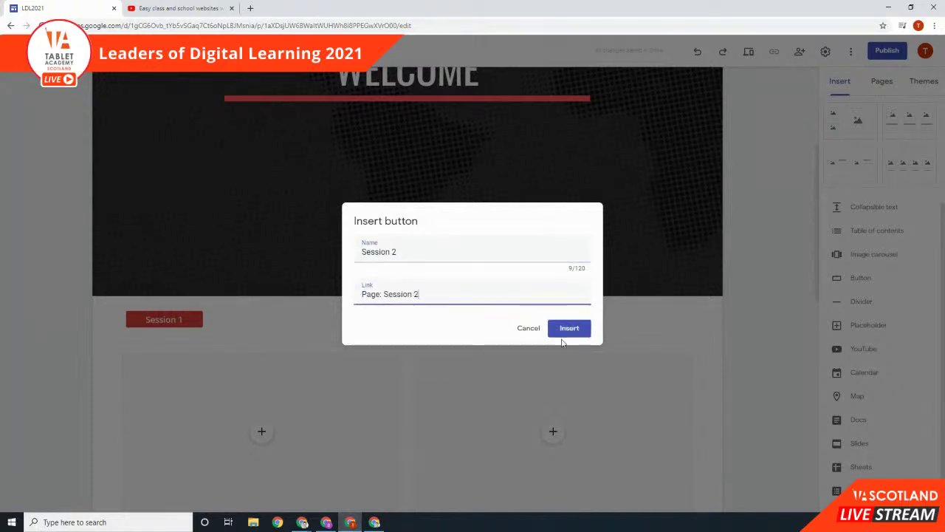
{"action": "left_click", "coordinate": [582, 331]}
Step: Place the Session 2 button beside Session 1 in one row, then preview the Home page
{"action": "scroll", "coordinate": [308, 294], "scroll_direction": "up", "scroll_amount": 2}
{"action": "left_click_drag", "start_coordinate": [164, 274], "coordinate": [543, 240]}
{"action": "left_click", "coordinate": [140, 233]}
{"action": "left_click_drag", "start_coordinate": [140, 232], "coordinate": [355, 236]}
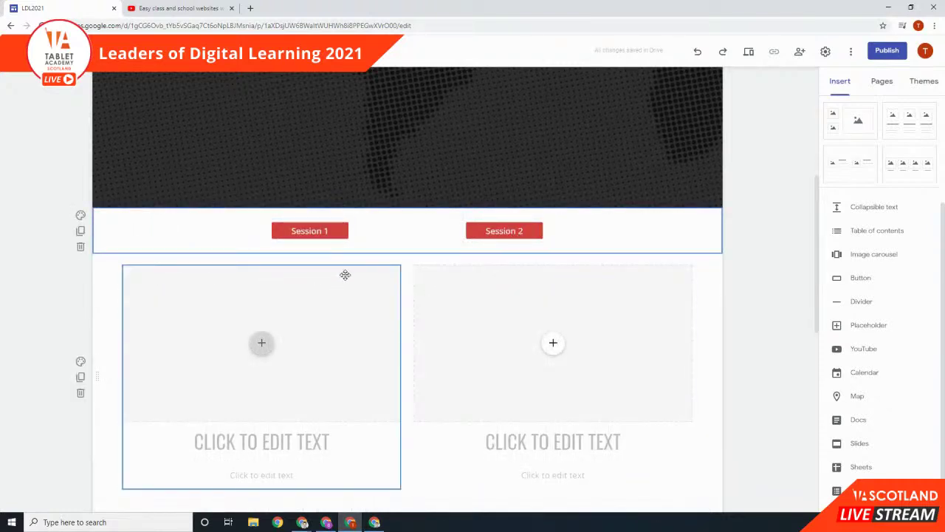
{"action": "scroll", "coordinate": [422, 303], "scroll_direction": "up", "scroll_amount": 1}
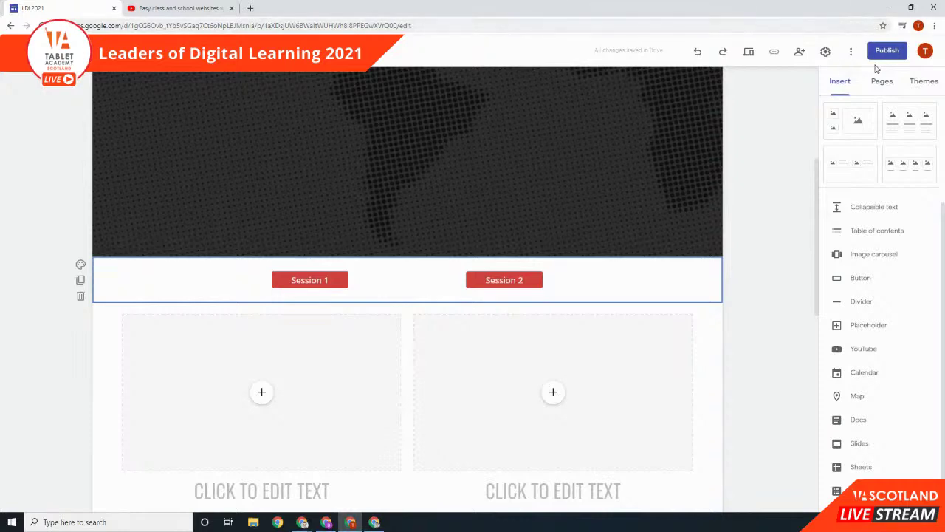
{"action": "left_click", "coordinate": [748, 51]}
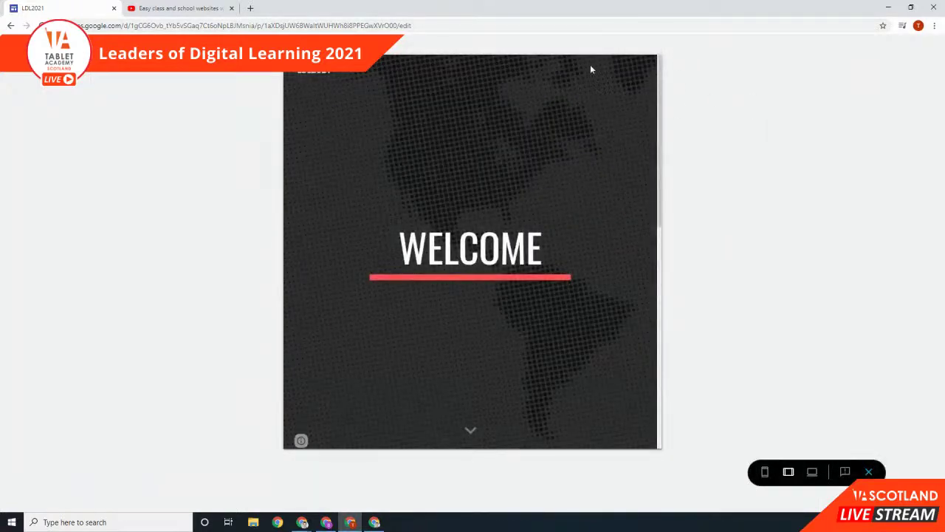
{"action": "scroll", "coordinate": [630, 101], "scroll_direction": "down", "scroll_amount": 3}
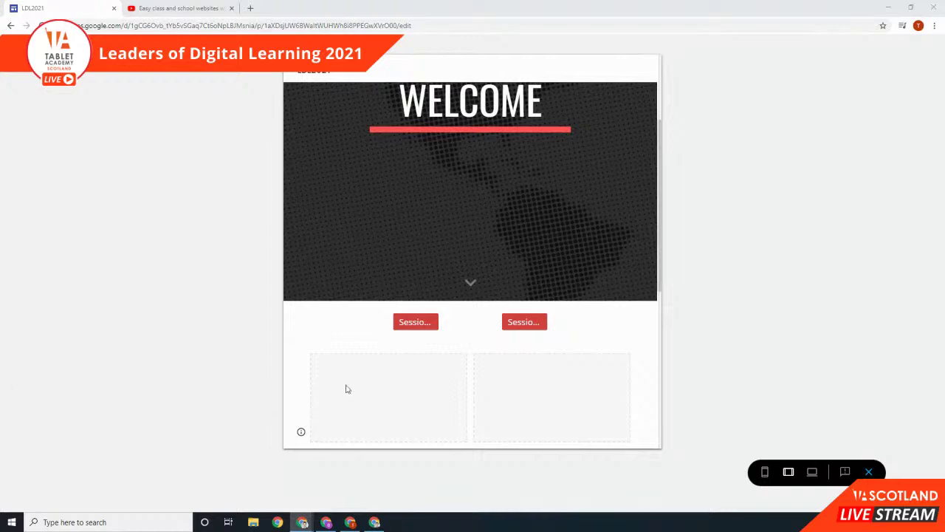
{"action": "left_click", "coordinate": [869, 472]}
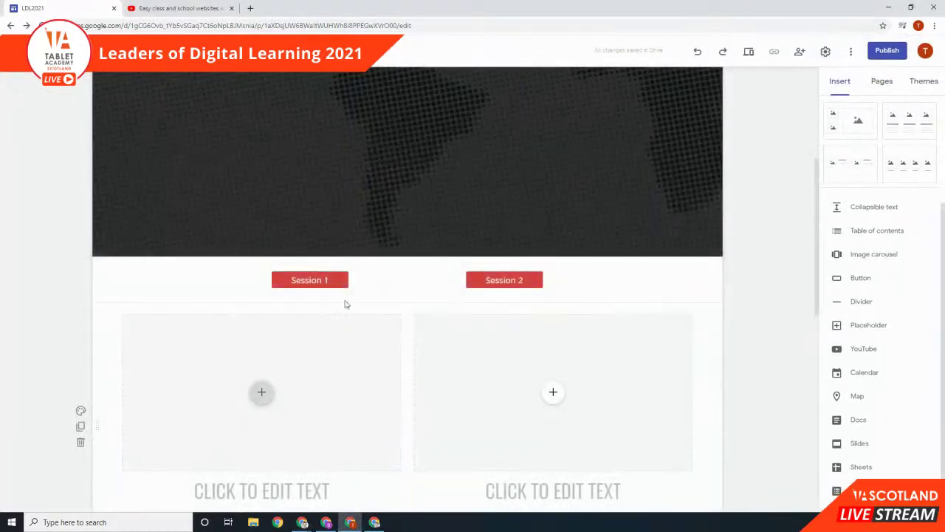
Step: Widen the Session 1 and Session 2 buttons to matching widths and preview the Home page
{"action": "left_click", "coordinate": [320, 280]}
{"action": "left_click_drag", "start_coordinate": [268, 280], "coordinate": [203, 279]}
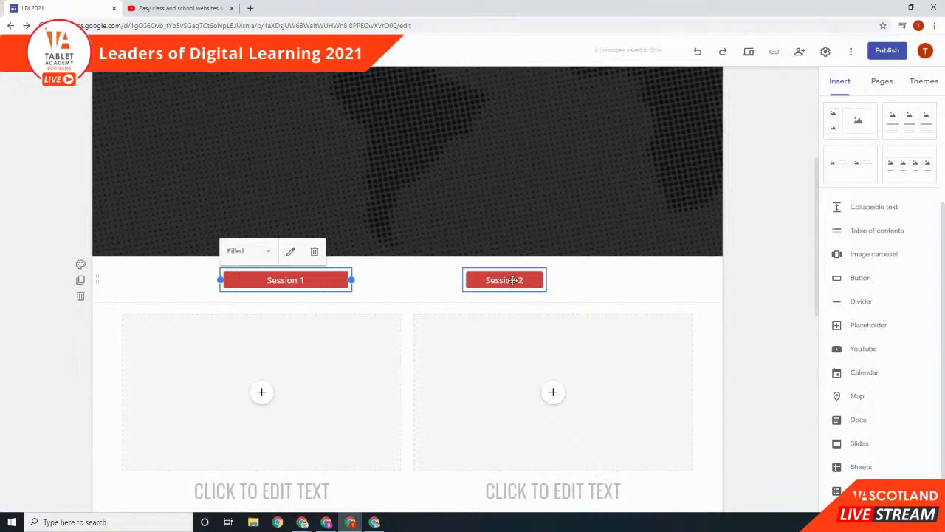
{"action": "left_click", "coordinate": [540, 280]}
{"action": "left_click_drag", "start_coordinate": [547, 280], "coordinate": [595, 283]}
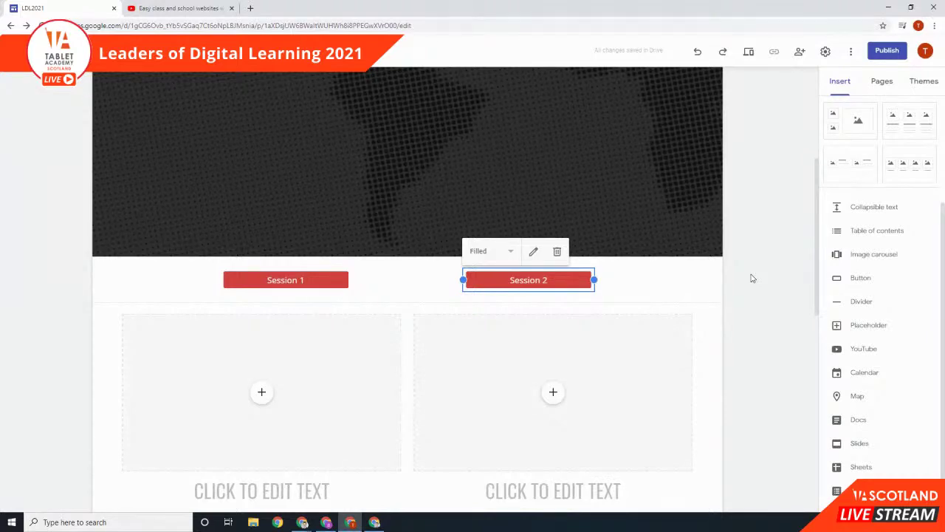
{"action": "left_click", "coordinate": [748, 51]}
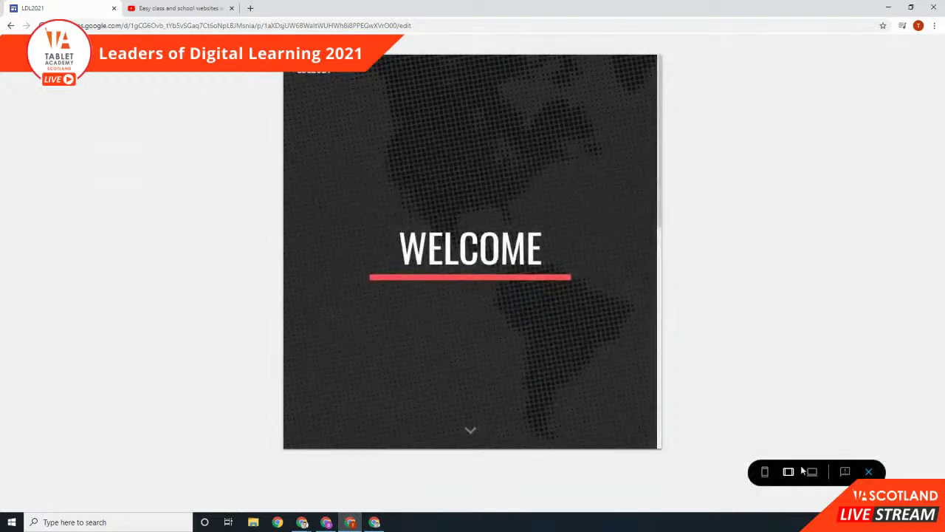
Step: Check the stacked Session 1 and Session 2 buttons at phone size, then exit the preview
{"action": "scroll", "coordinate": [517, 348], "scroll_direction": "down", "scroll_amount": 3}
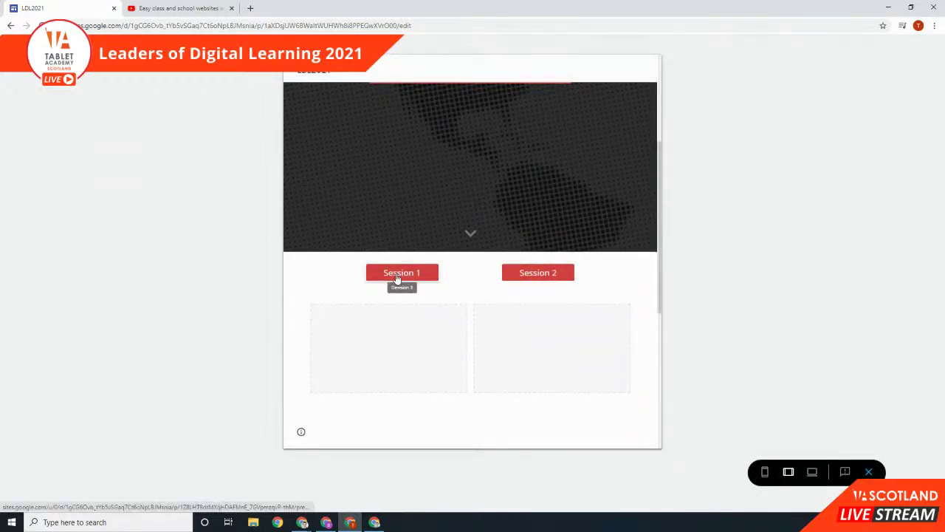
{"action": "left_click", "coordinate": [765, 471]}
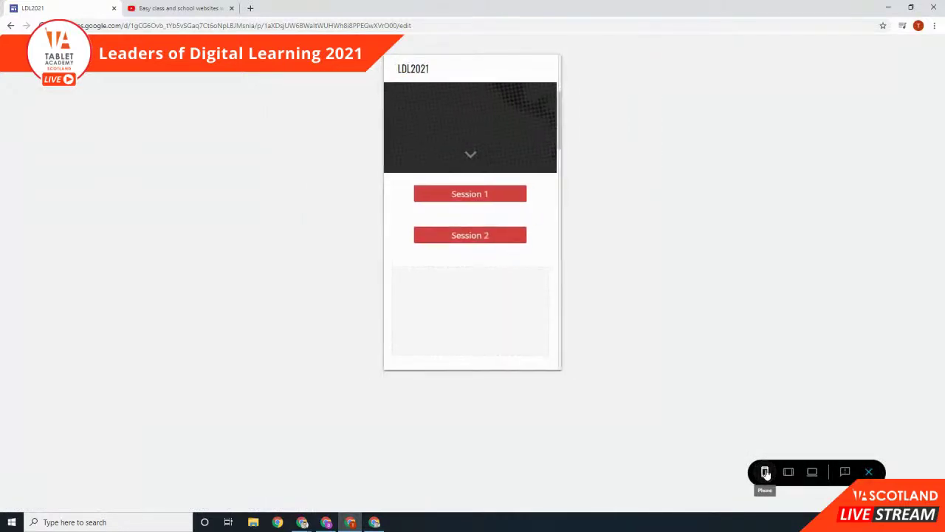
{"action": "scroll", "coordinate": [506, 236], "scroll_direction": "down", "scroll_amount": 2}
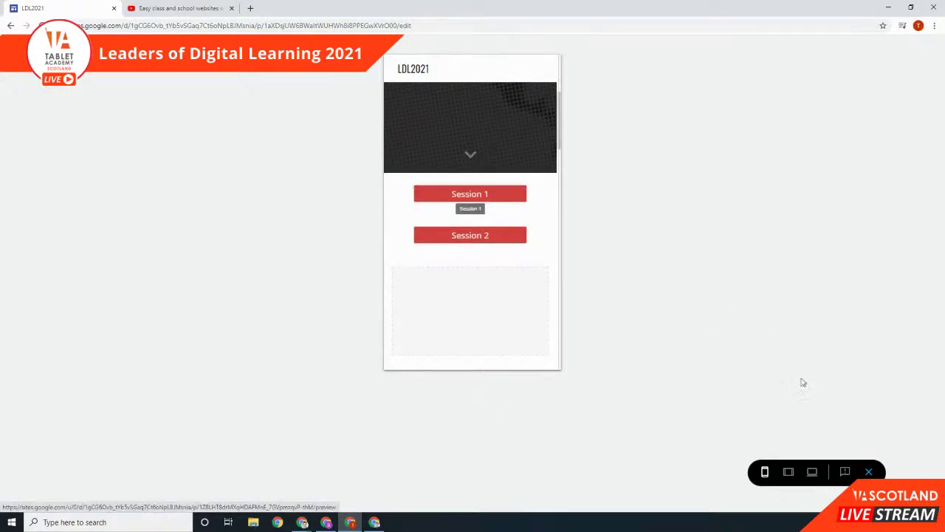
{"action": "left_click", "coordinate": [869, 472]}
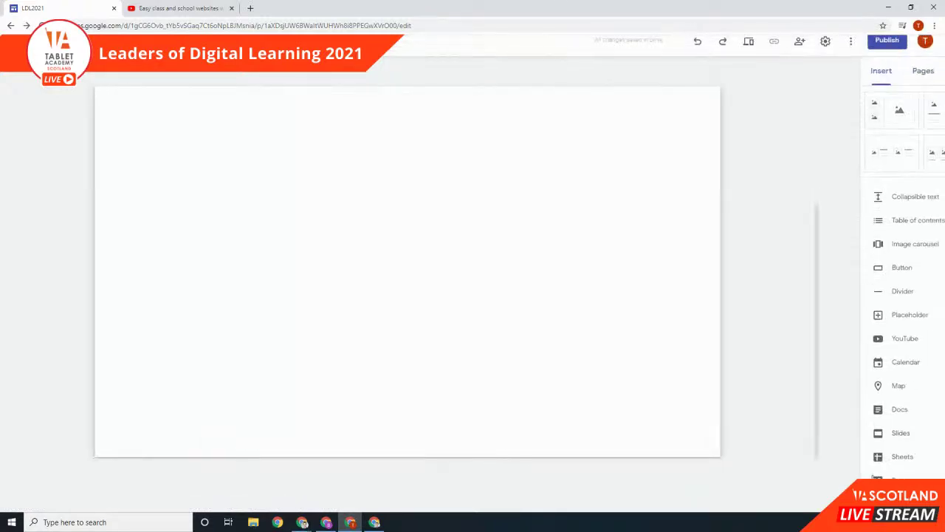
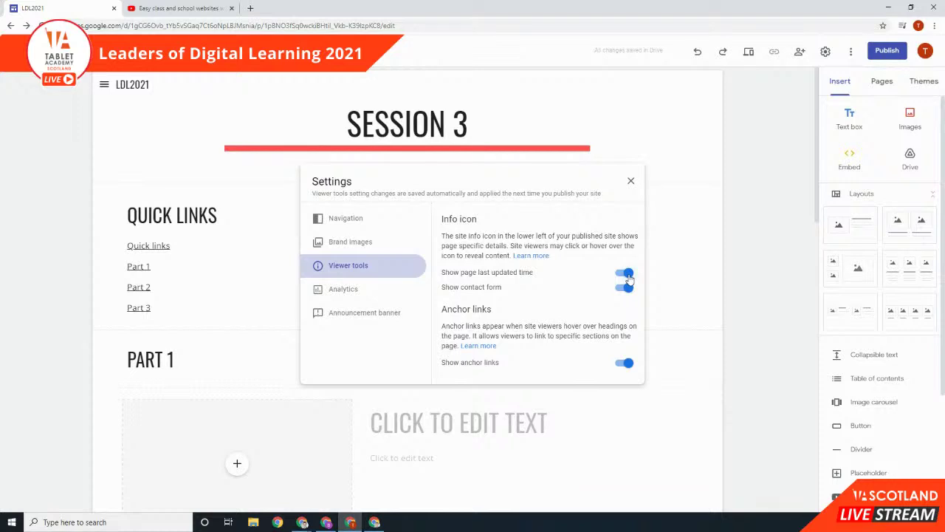
Step: Turn off the page last-updated time and the contact form for viewers, then go to Analytics
{"action": "left_click", "coordinate": [627, 274]}
{"action": "left_click", "coordinate": [626, 288]}
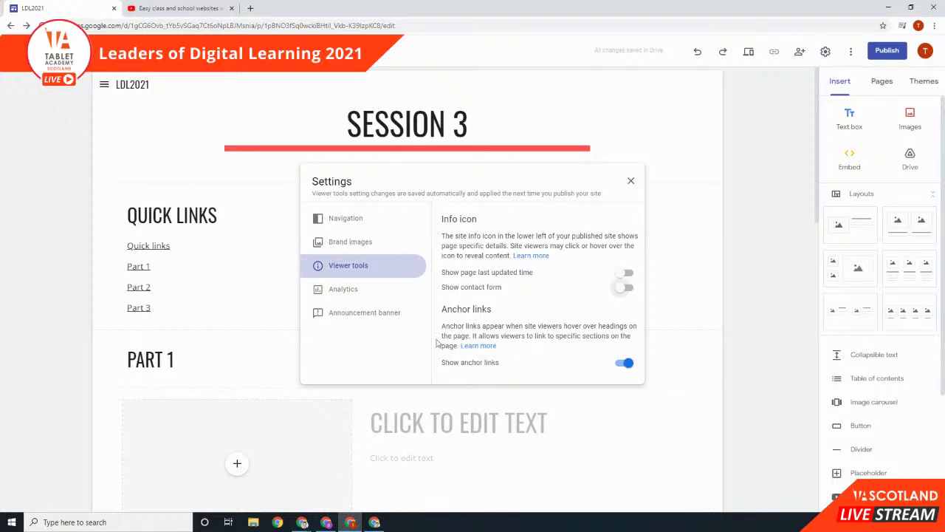
{"action": "left_click", "coordinate": [345, 291]}
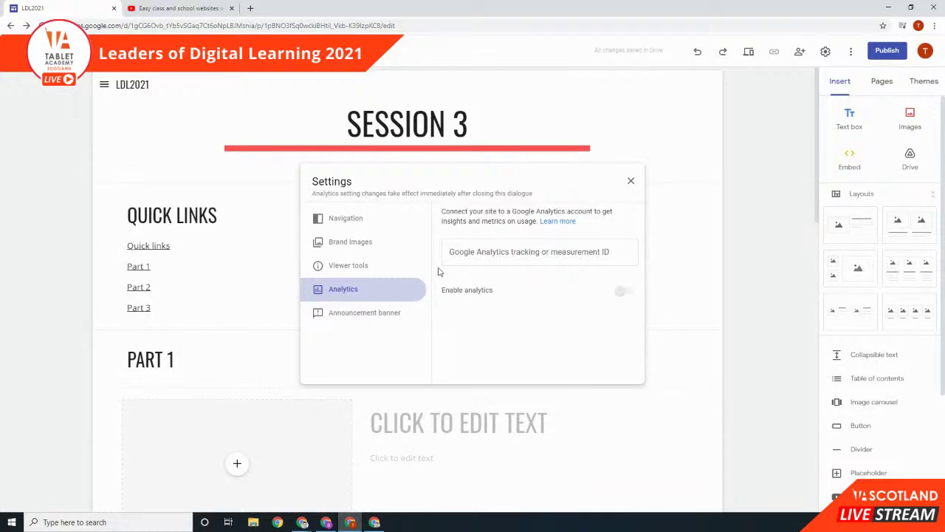
Step: Turn on a black announcement banner with the message 'Hello' and close Settings
{"action": "left_click", "coordinate": [374, 323]}
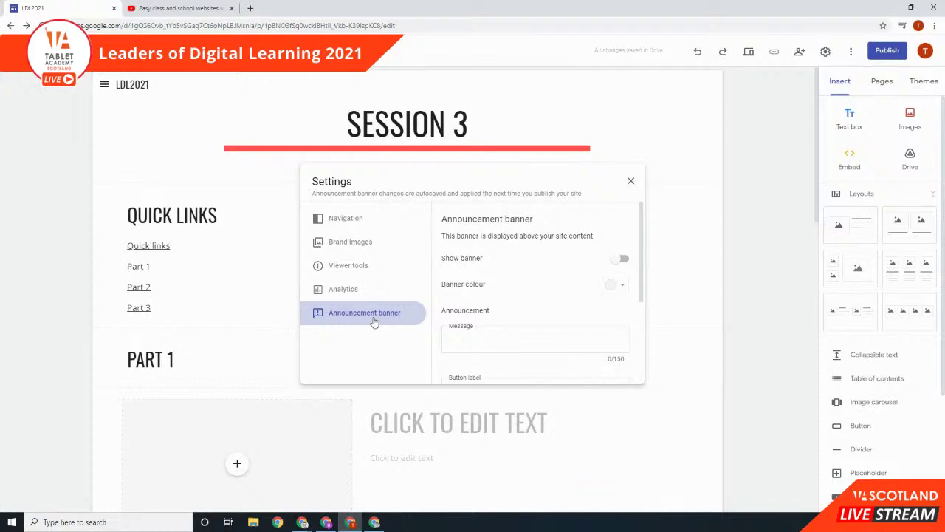
{"action": "left_click", "coordinate": [624, 260]}
{"action": "left_click", "coordinate": [506, 338]}
{"action": "type", "text": "Hello"}
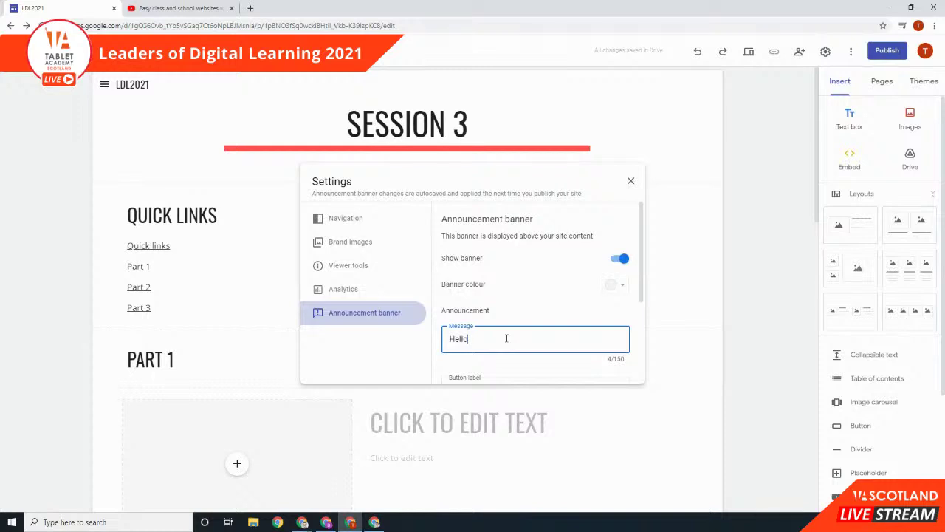
{"action": "left_click", "coordinate": [617, 285]}
{"action": "left_click", "coordinate": [585, 305]}
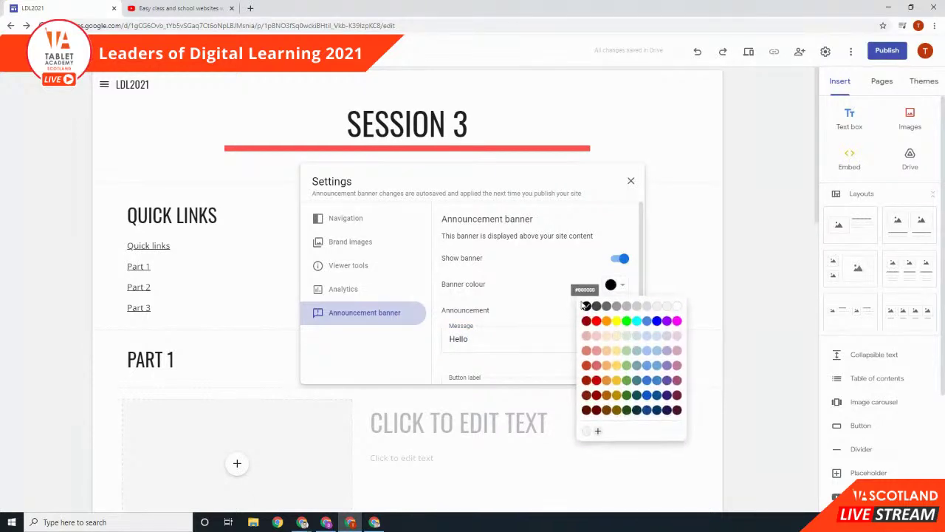
{"action": "scroll", "coordinate": [558, 289], "scroll_direction": "down", "scroll_amount": 2}
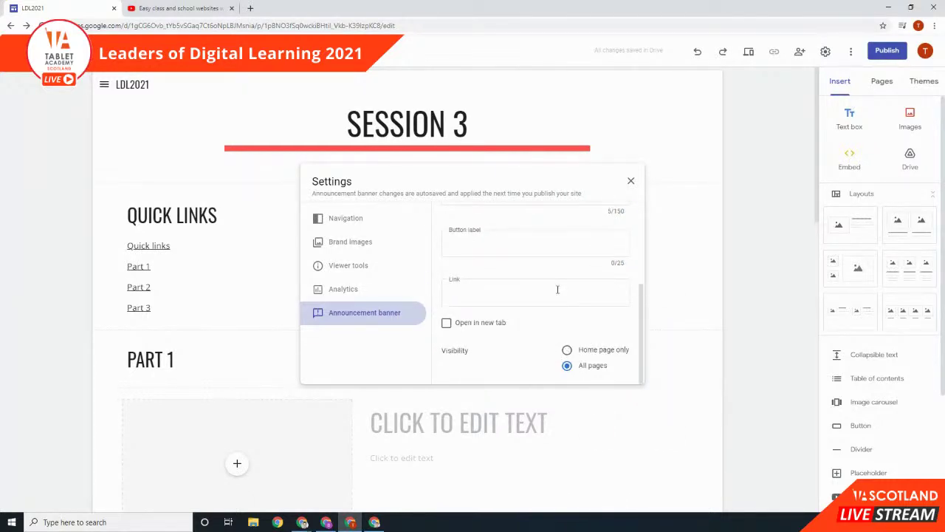
{"action": "scroll", "coordinate": [587, 347], "scroll_direction": "up", "scroll_amount": 3}
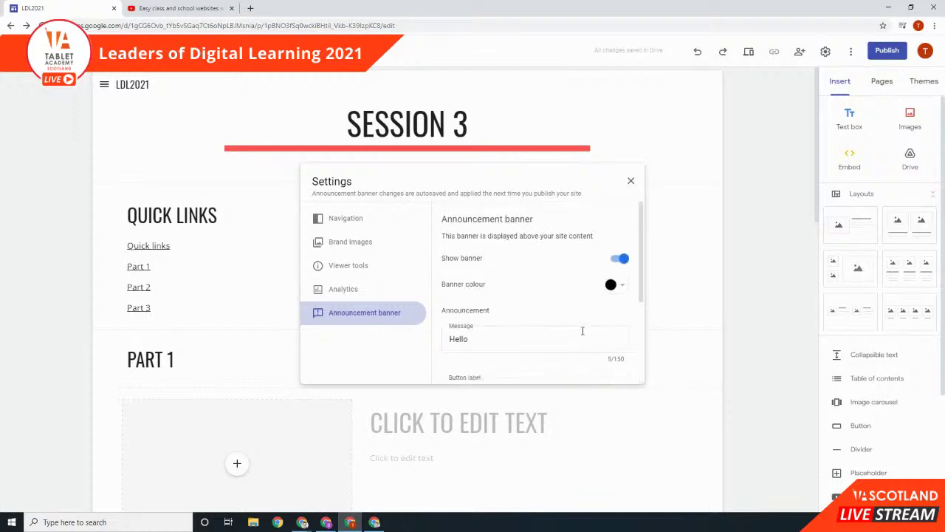
{"action": "left_click", "coordinate": [631, 181]}
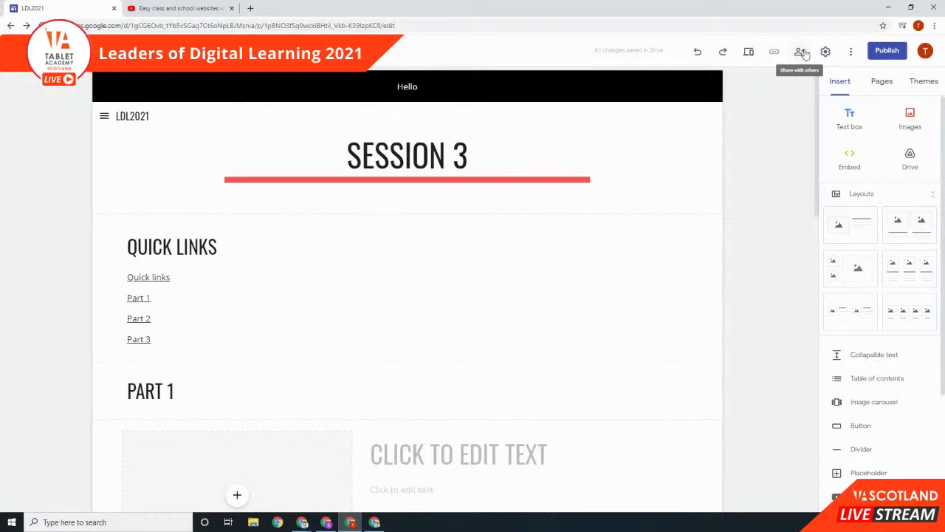
Step: Share the site with the first contact as Editor, without notifying them
{"action": "left_click", "coordinate": [802, 52]}
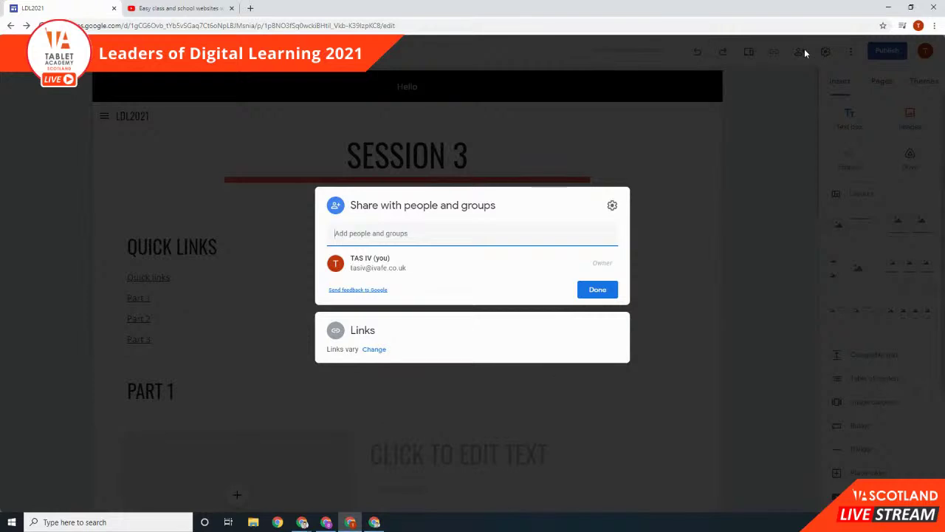
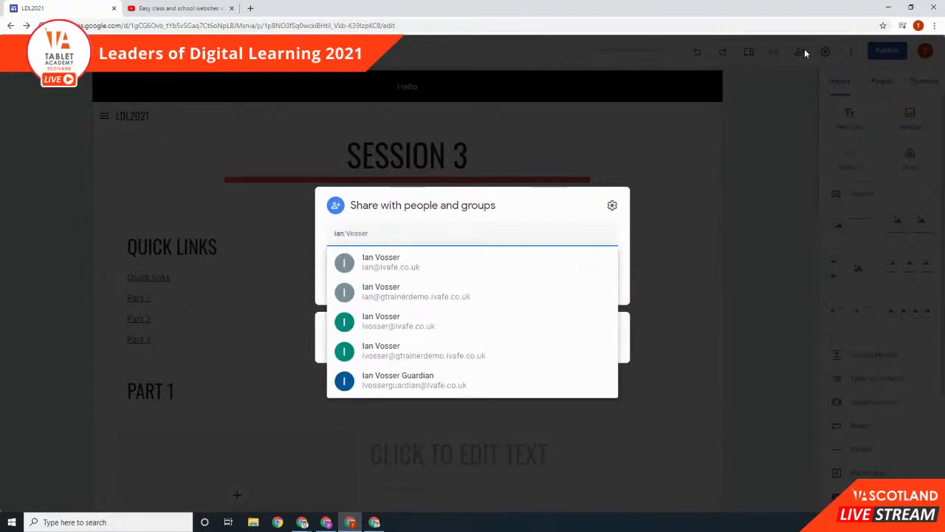
{"action": "left_click", "coordinate": [417, 258]}
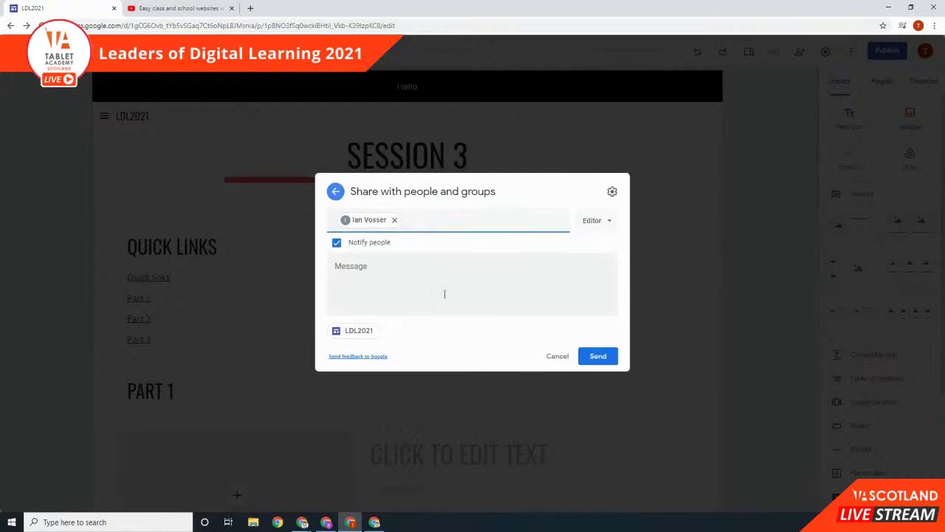
{"action": "left_click", "coordinate": [337, 243]}
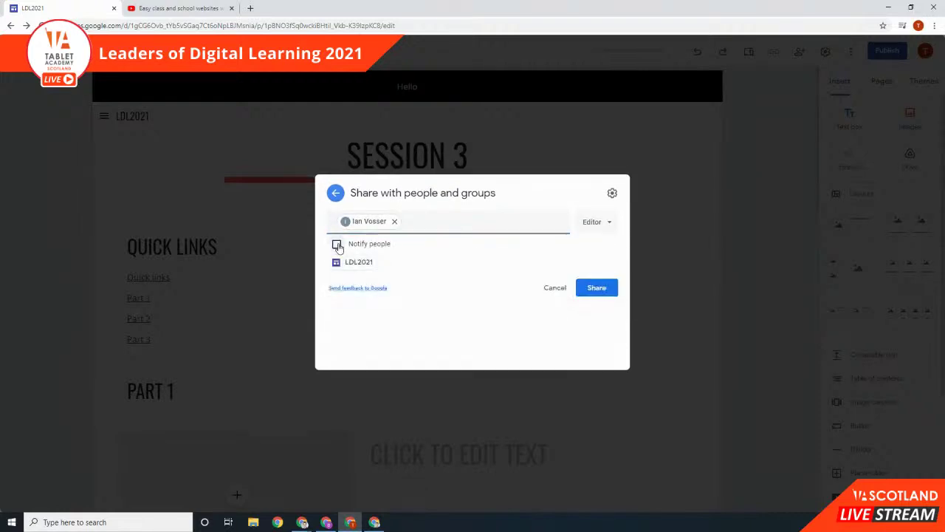
{"action": "left_click", "coordinate": [610, 260]}
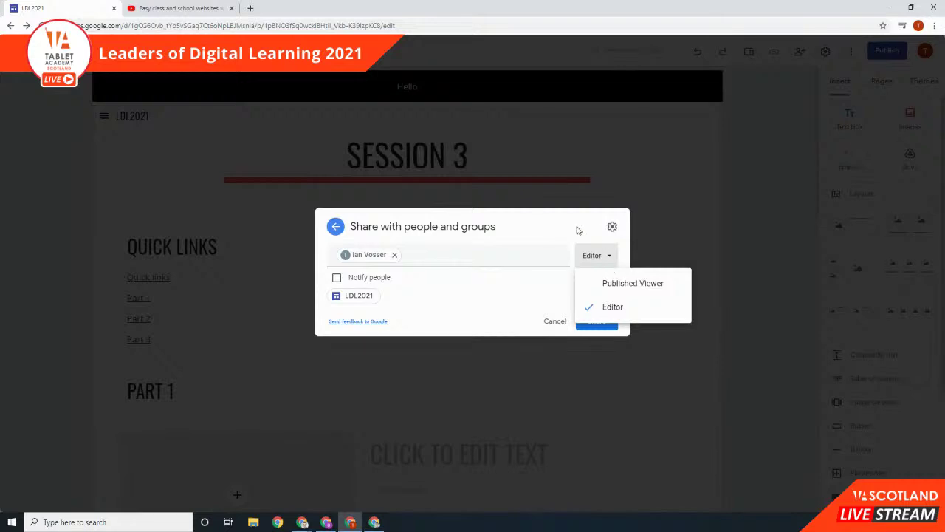
{"action": "left_click", "coordinate": [597, 259]}
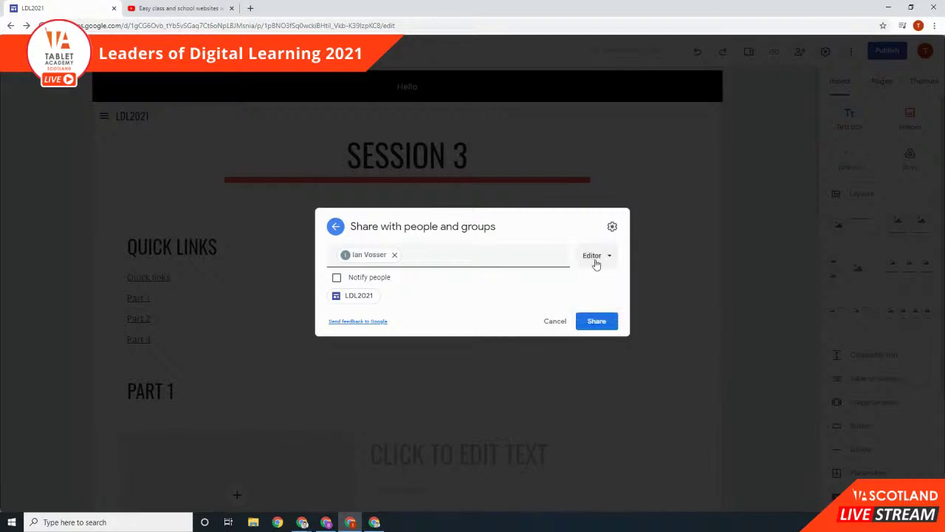
{"action": "left_click", "coordinate": [607, 328]}
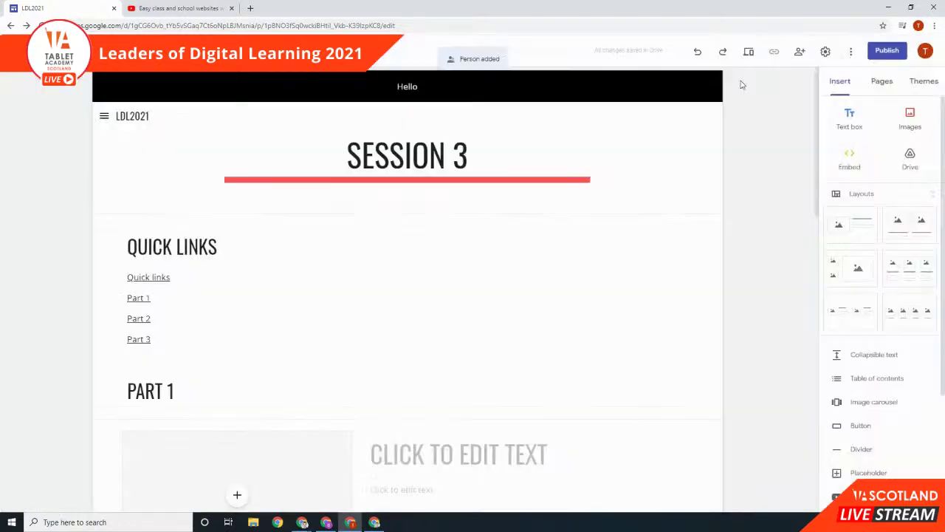
Step: Add a second contact by e-mail address as a Published Viewer
{"action": "left_click", "coordinate": [799, 52]}
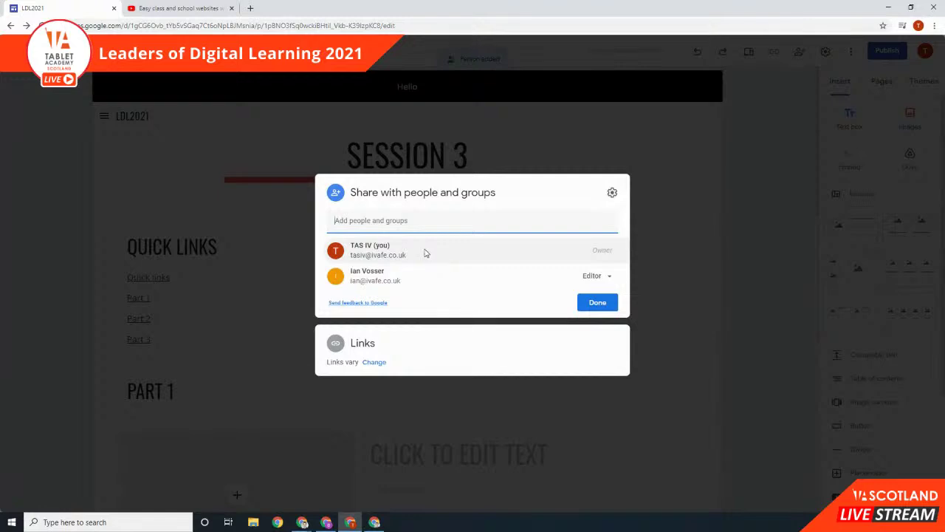
{"action": "left_click", "coordinate": [425, 249]}
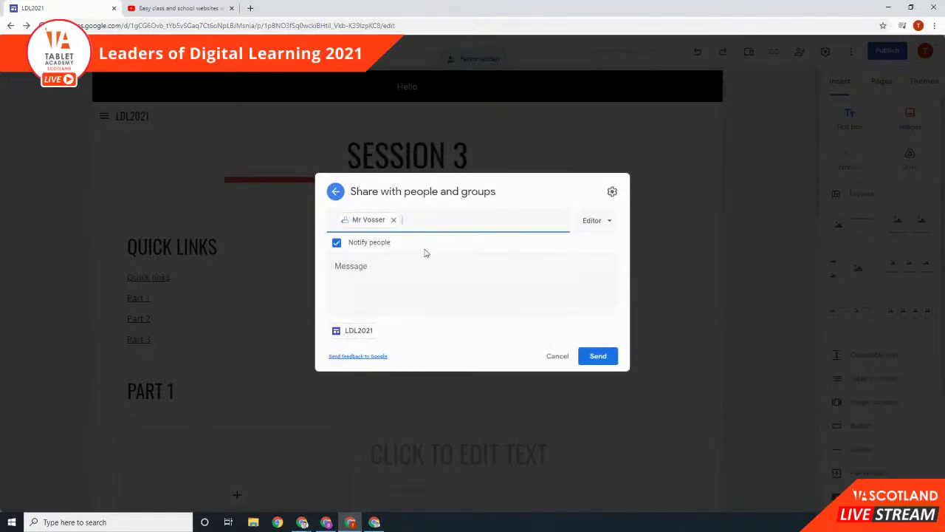
{"action": "left_click", "coordinate": [598, 221]}
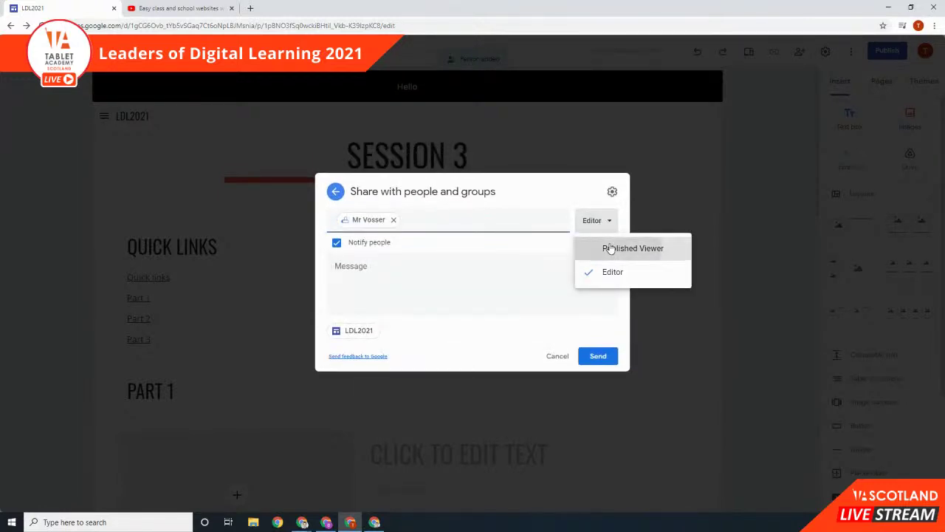
{"action": "left_click", "coordinate": [606, 249]}
{"action": "left_click", "coordinate": [610, 322]}
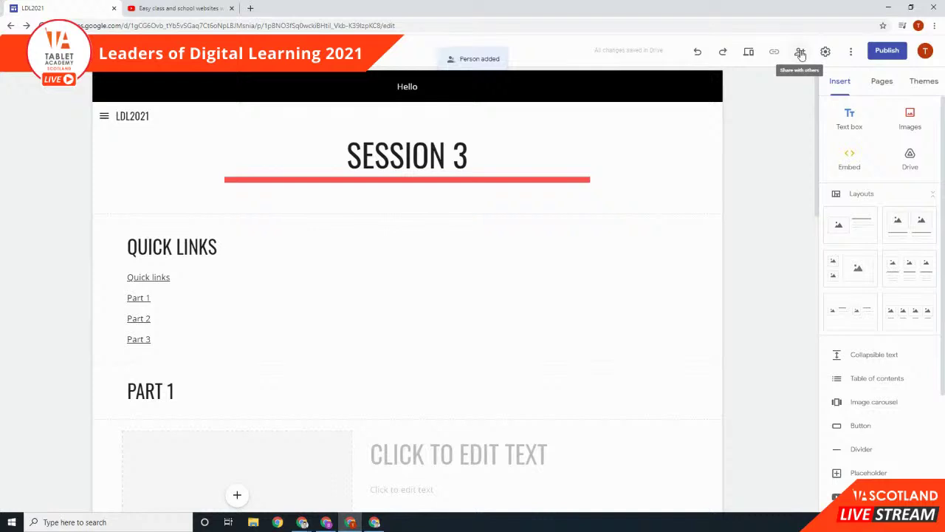
{"action": "left_click", "coordinate": [801, 53]}
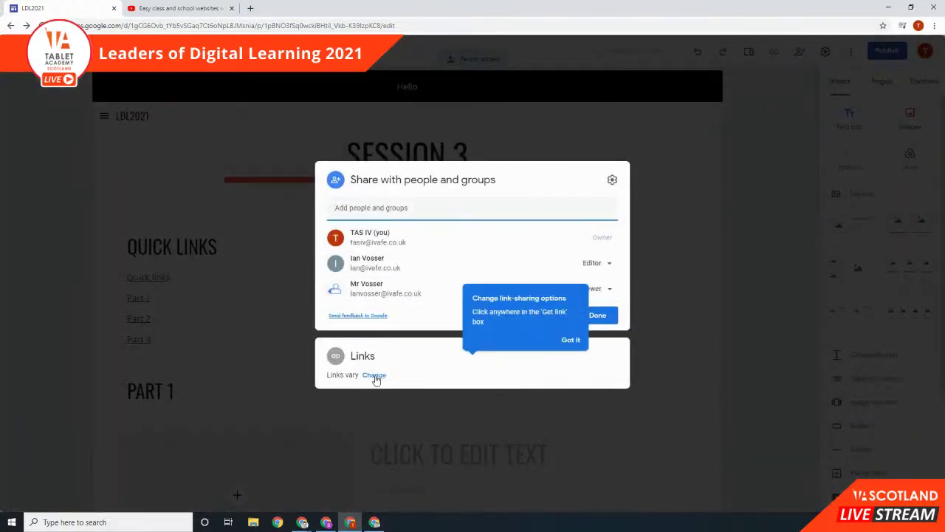
Step: Leave the draft link restricted and set the published site link to Public
{"action": "left_click", "coordinate": [374, 375]}
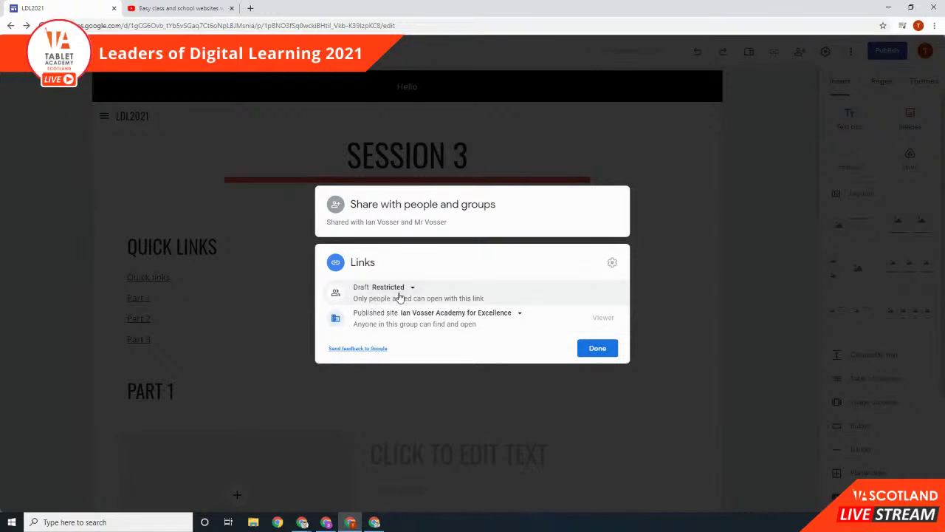
{"action": "left_click", "coordinate": [404, 287]}
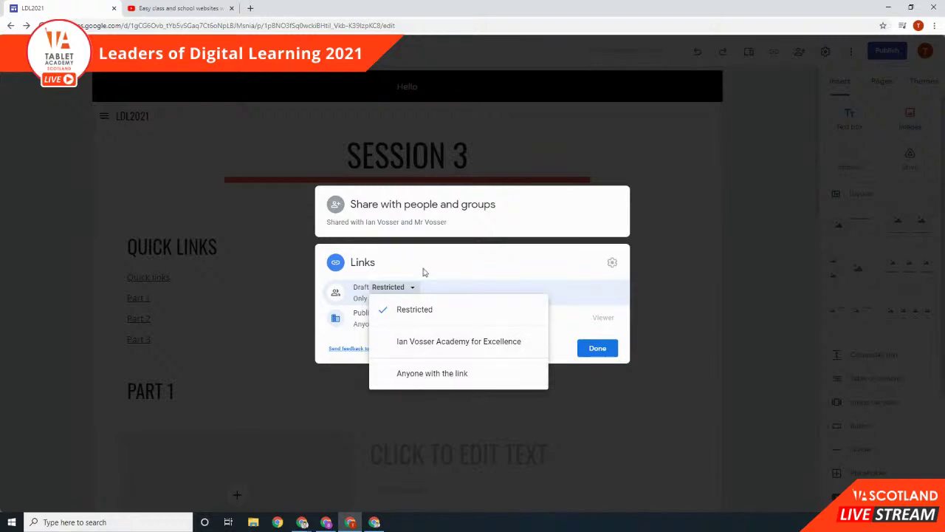
{"action": "left_click", "coordinate": [408, 287]}
{"action": "left_click", "coordinate": [428, 313]}
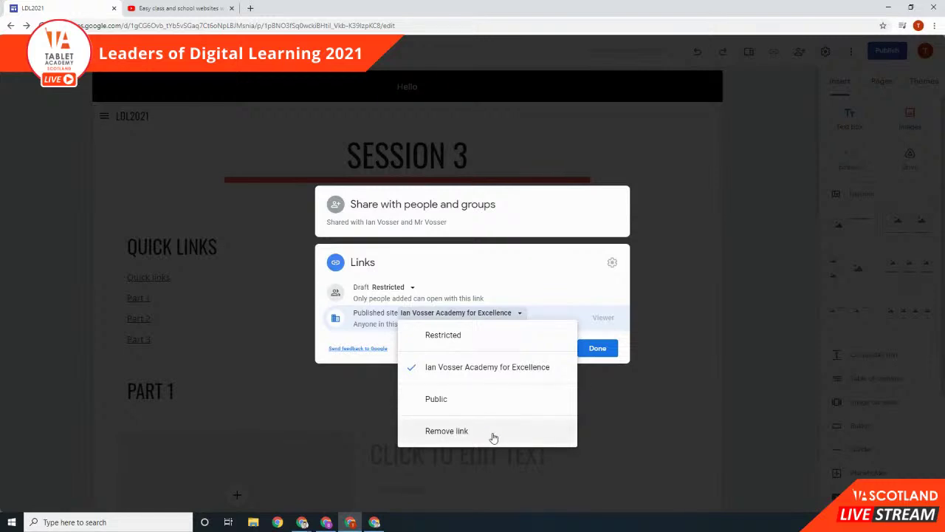
{"action": "left_click", "coordinate": [498, 399]}
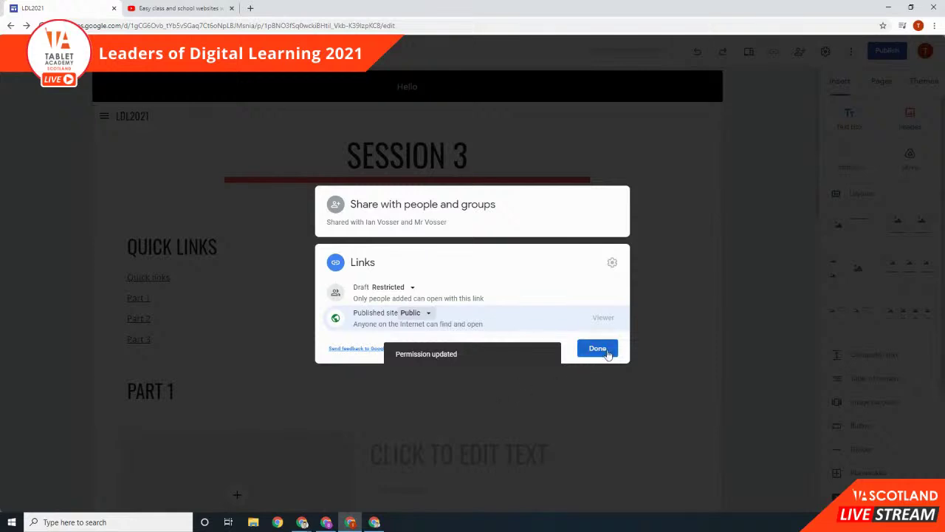
{"action": "left_click", "coordinate": [610, 349]}
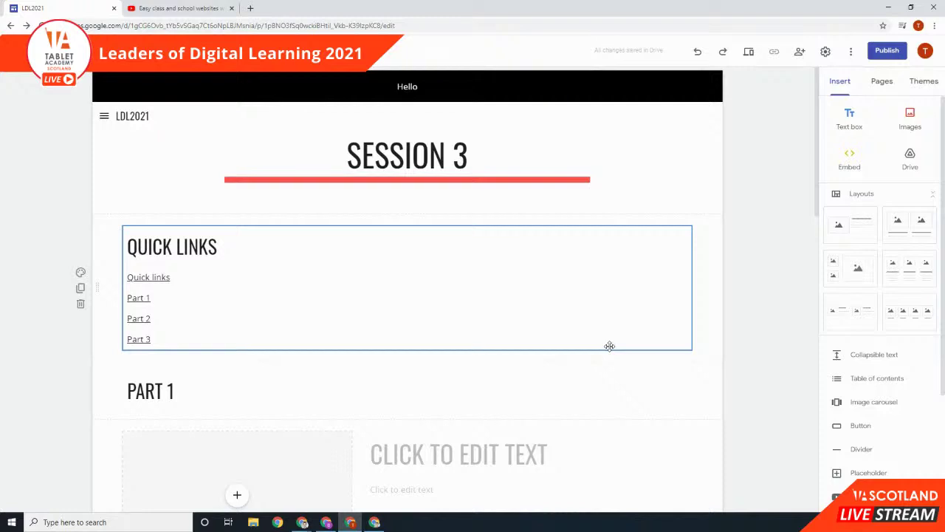
Step: Publish at web address ldl2021, asking search engines not to display it, then view it
{"action": "left_click", "coordinate": [888, 52]}
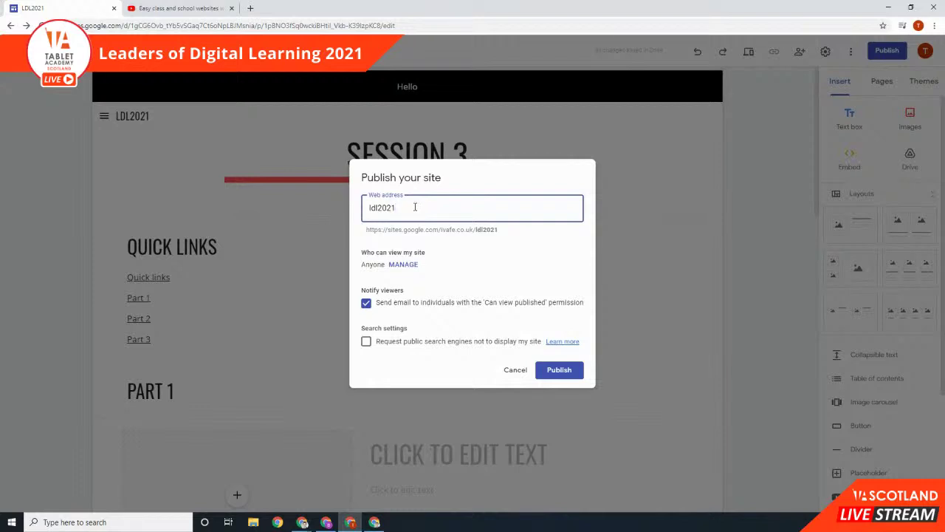
{"action": "left_click_drag", "start_coordinate": [363, 239], "coordinate": [397, 233]}
{"action": "left_click", "coordinate": [370, 229]}
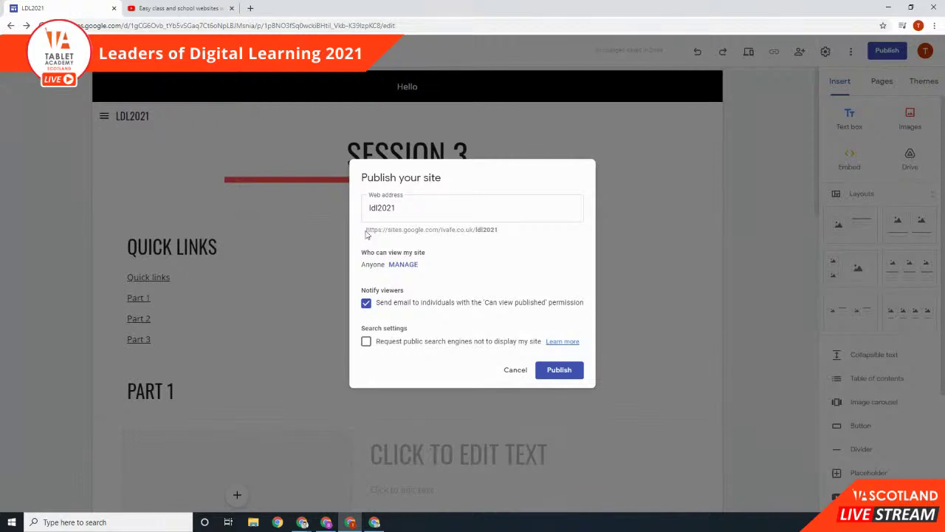
{"action": "left_click_drag", "start_coordinate": [368, 229], "coordinate": [499, 231]}
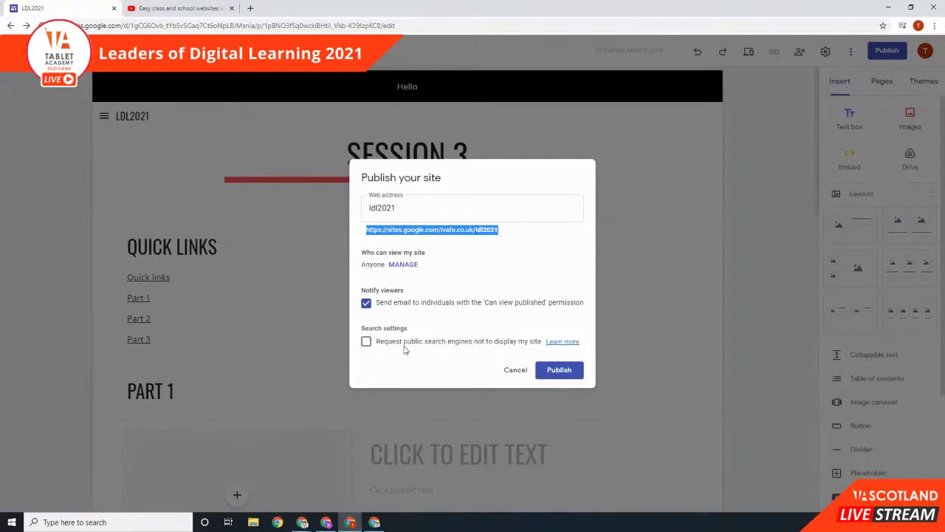
{"action": "left_click", "coordinate": [489, 343]}
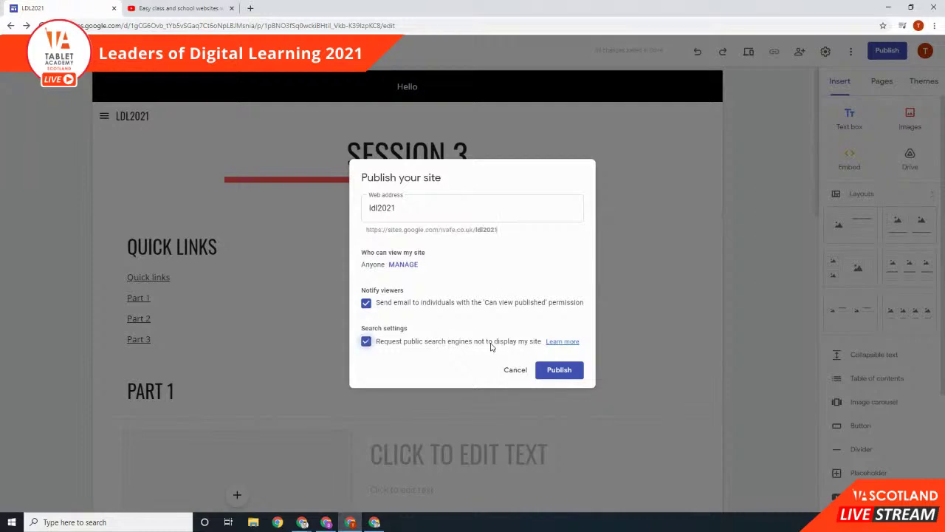
{"action": "left_click", "coordinate": [569, 367]}
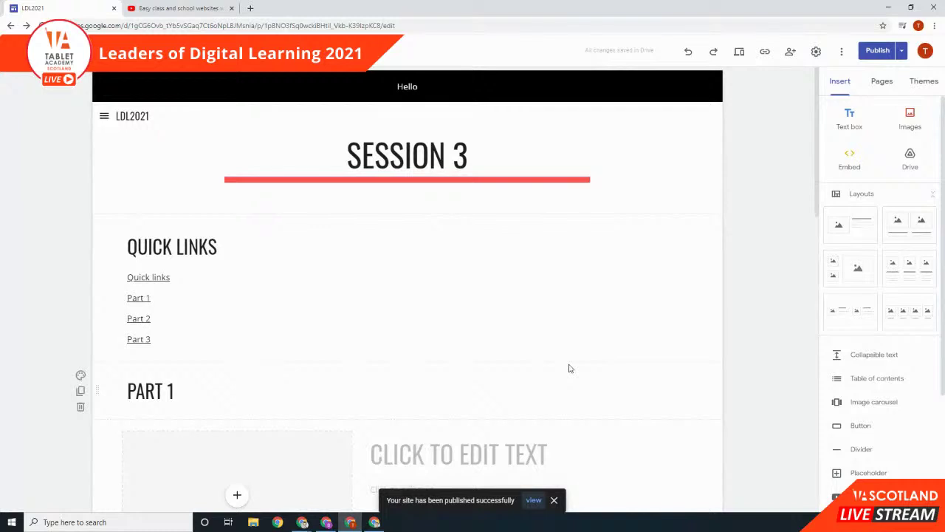
{"action": "left_click", "coordinate": [534, 501]}
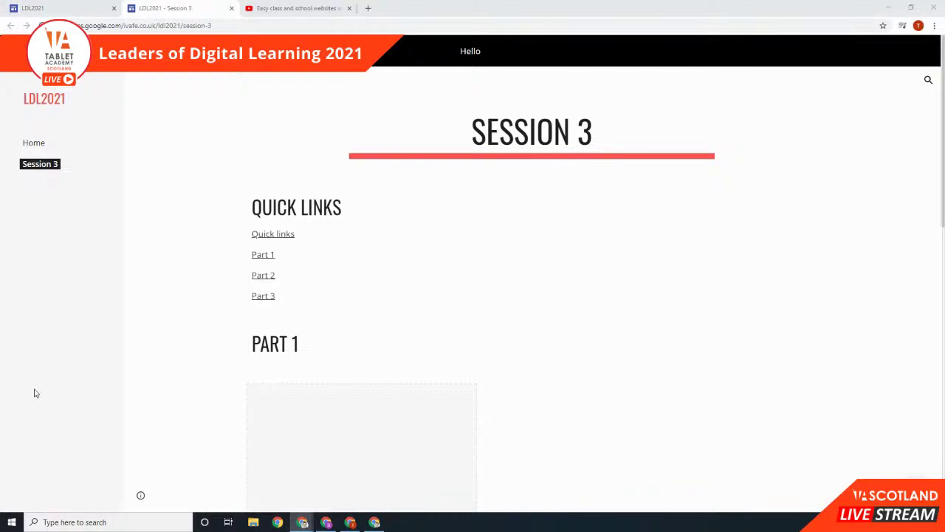
Step: Browse the published Home page, then open the Session 2 page
{"action": "scroll", "coordinate": [360, 297], "scroll_direction": "down", "scroll_amount": 3}
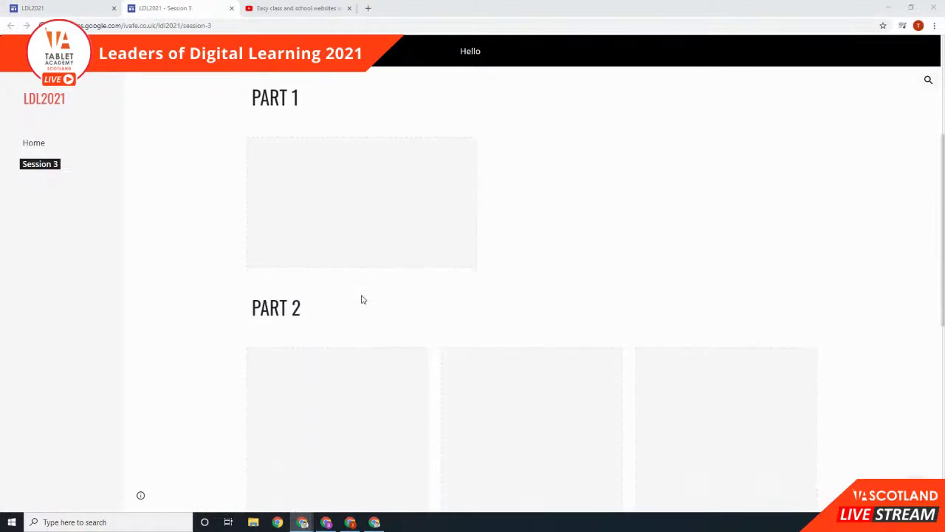
{"action": "scroll", "coordinate": [361, 296], "scroll_direction": "up", "scroll_amount": 4}
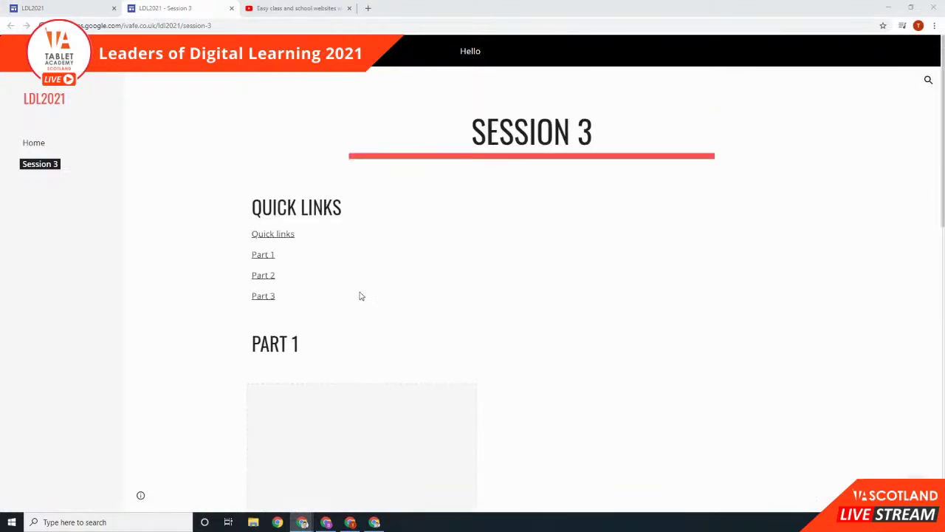
{"action": "left_click", "coordinate": [33, 143]}
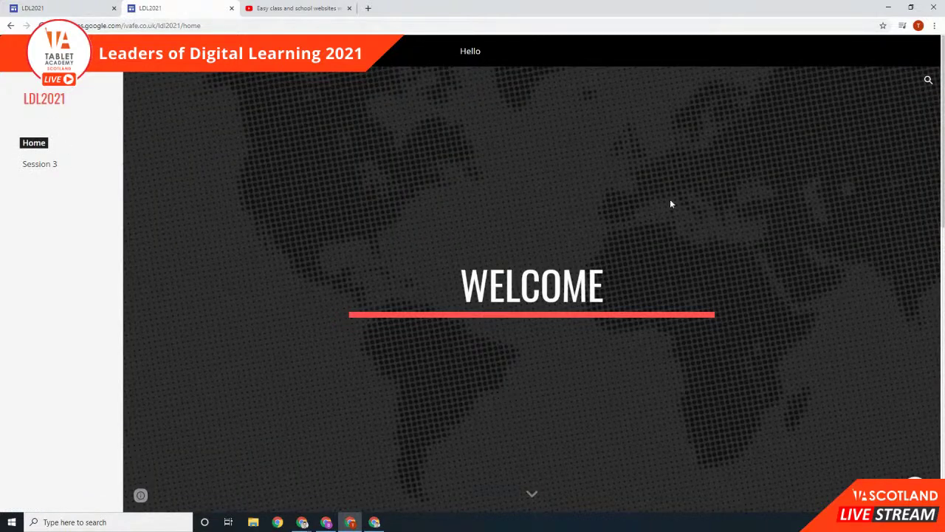
{"action": "scroll", "coordinate": [485, 239], "scroll_direction": "down", "scroll_amount": 2}
{"action": "scroll", "coordinate": [485, 240], "scroll_direction": "down", "scroll_amount": 2}
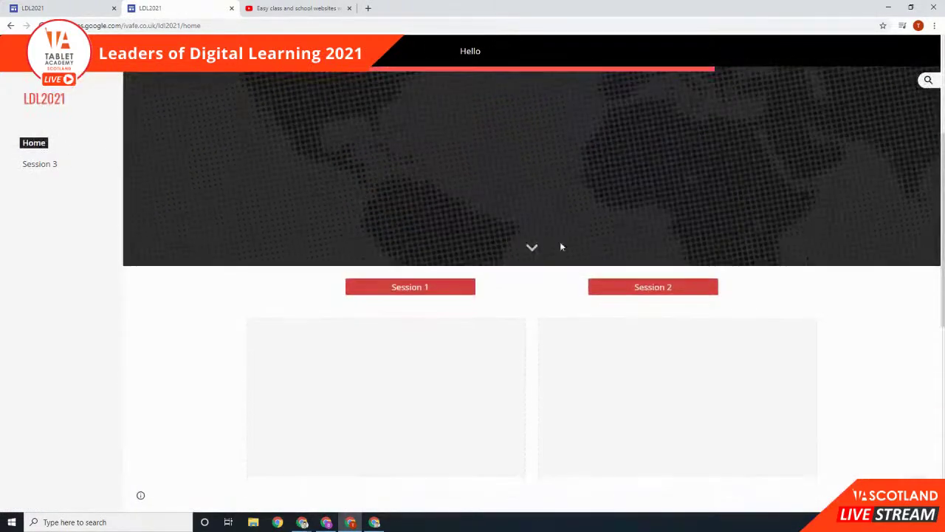
{"action": "left_click", "coordinate": [681, 293]}
{"action": "left_click", "coordinate": [211, 26]}
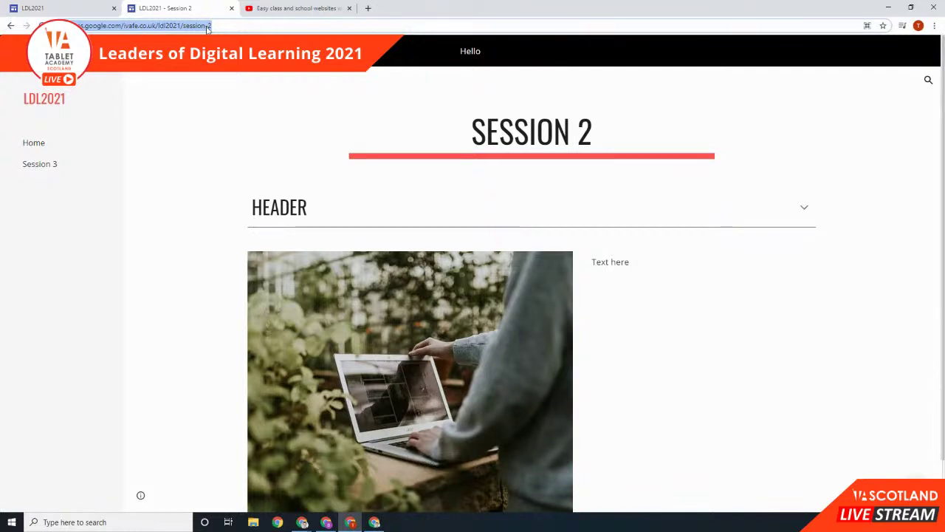
Step: Load the session-1 page by changing the page number in the address
{"action": "scroll", "coordinate": [550, 188], "scroll_direction": "down", "scroll_amount": 1}
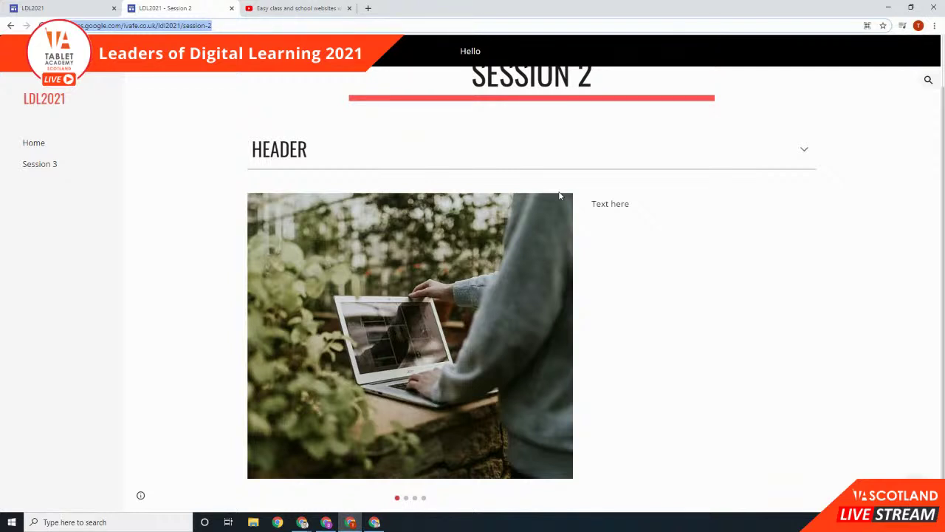
{"action": "left_click", "coordinate": [240, 26]}
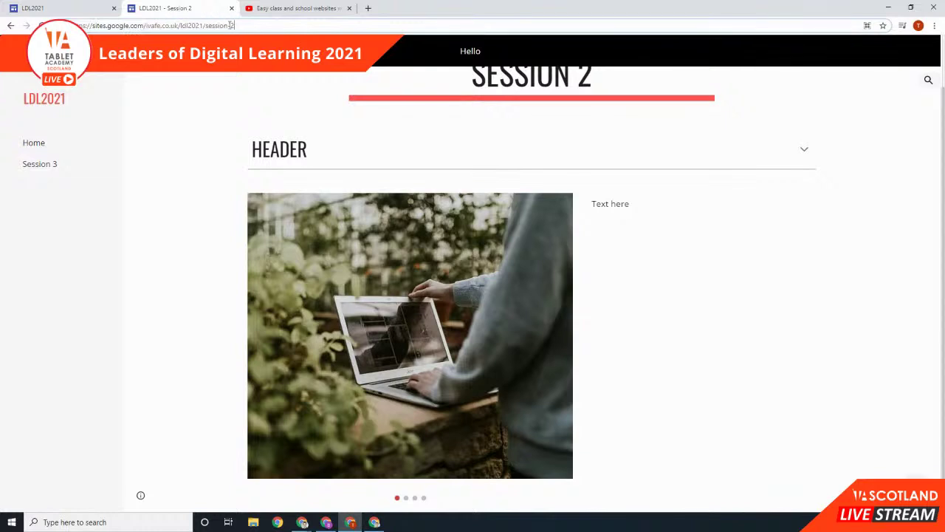
{"action": "left_click_drag", "start_coordinate": [204, 26], "coordinate": [240, 26]}
{"action": "left_click", "coordinate": [265, 24]}
{"action": "key", "text": "BackSpace"}
{"action": "type", "text": "1"}
{"action": "key", "text": "Return"}
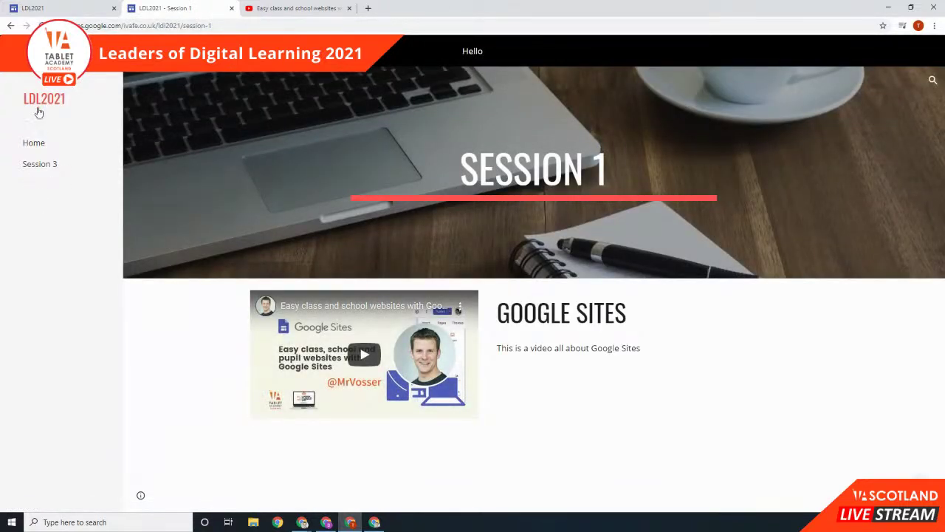
Step: Load the session-4 and then session-3 pages by editing the address
{"action": "left_click", "coordinate": [233, 26]}
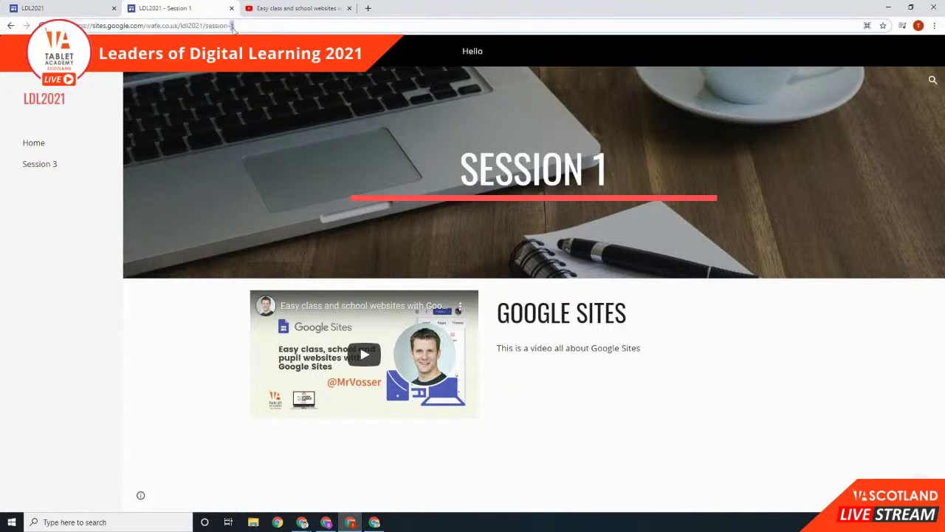
{"action": "key", "text": "BackSpace"}
{"action": "type", "text": "4"}
{"action": "key", "text": "Return"}
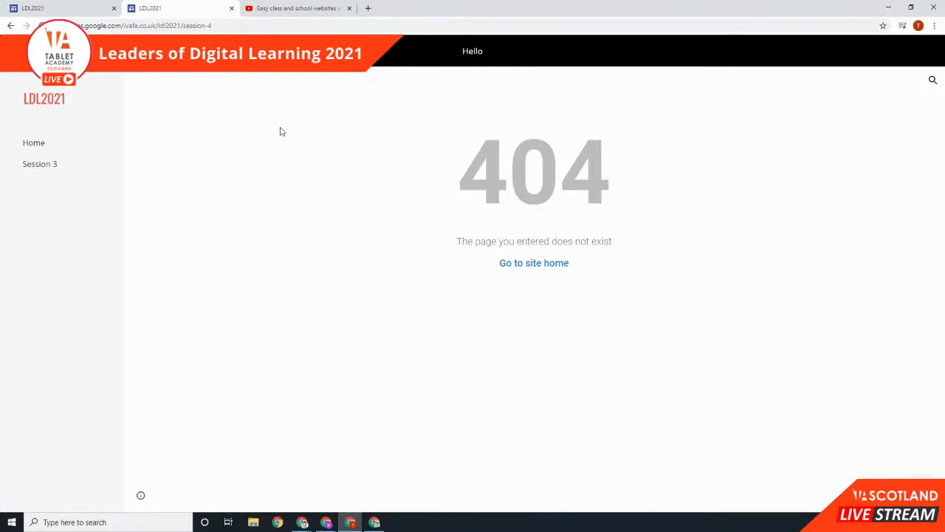
{"action": "left_click", "coordinate": [237, 25]}
{"action": "key", "text": "BackSpace"}
{"action": "type", "text": "3"}
{"action": "key", "text": "Return"}
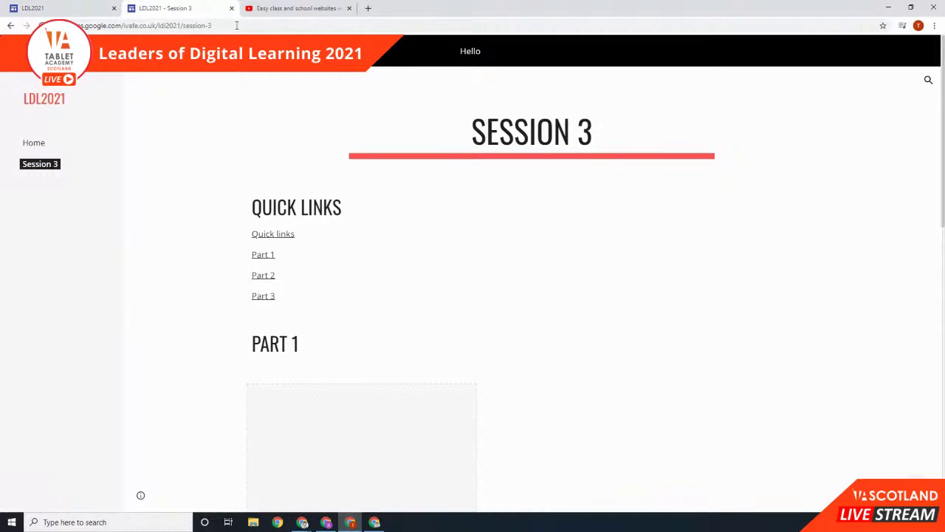
Step: Return to the published Home page and look it over
{"action": "left_click", "coordinate": [236, 25]}
{"action": "left_click", "coordinate": [35, 143]}
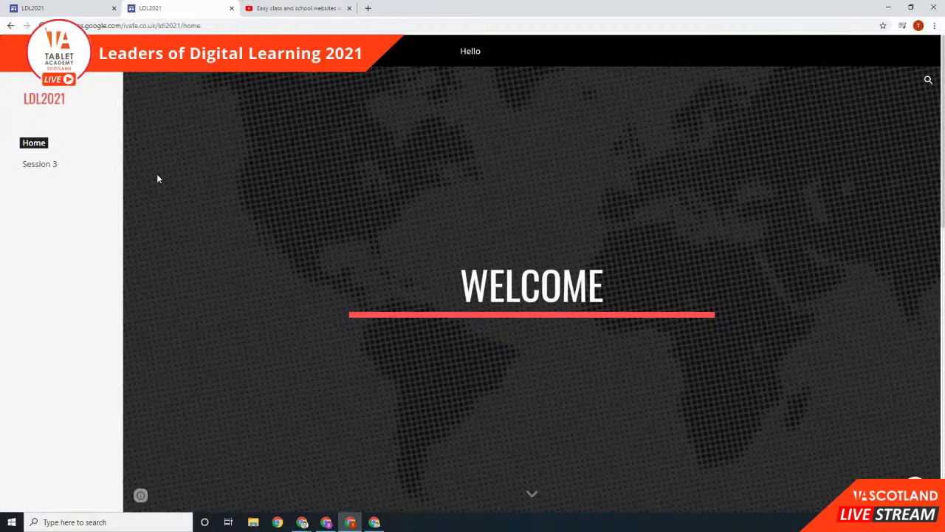
{"action": "scroll", "coordinate": [476, 213], "scroll_direction": "down", "scroll_amount": 3}
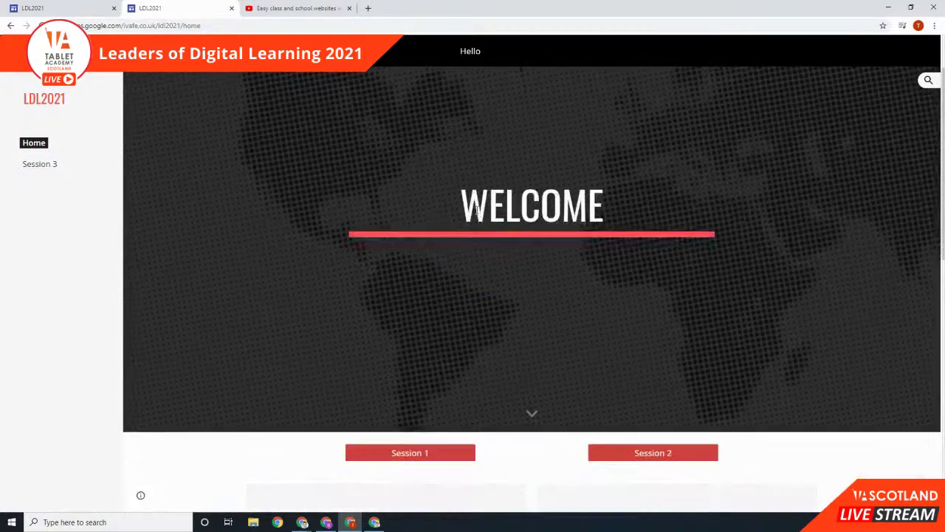
{"action": "scroll", "coordinate": [476, 214], "scroll_direction": "up", "scroll_amount": 3}
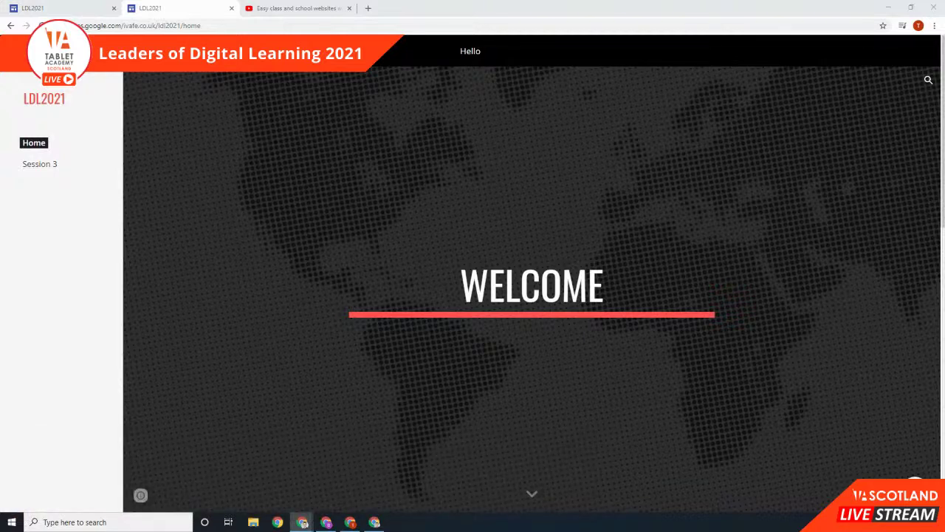
{"action": "key", "text": "alt+Tab"}
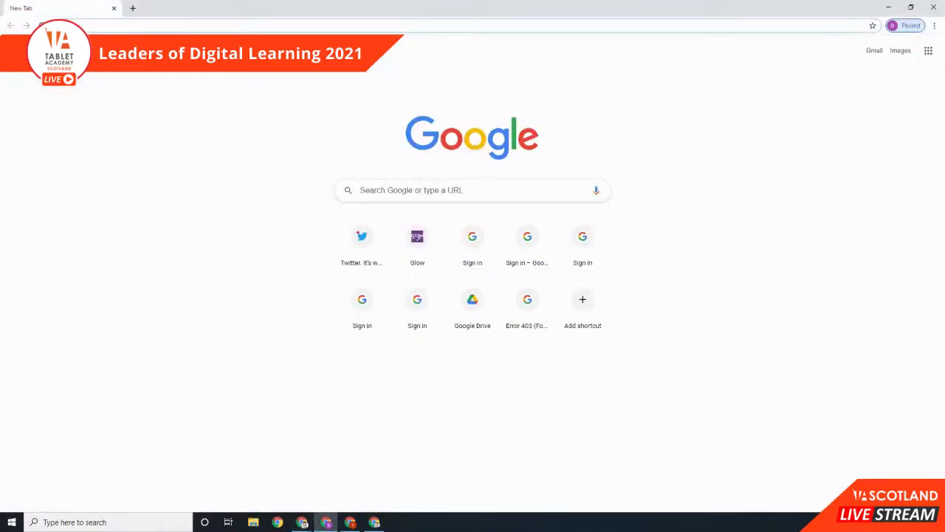
Step: Close the blank New Tab window
{"action": "left_click", "coordinate": [934, 7]}
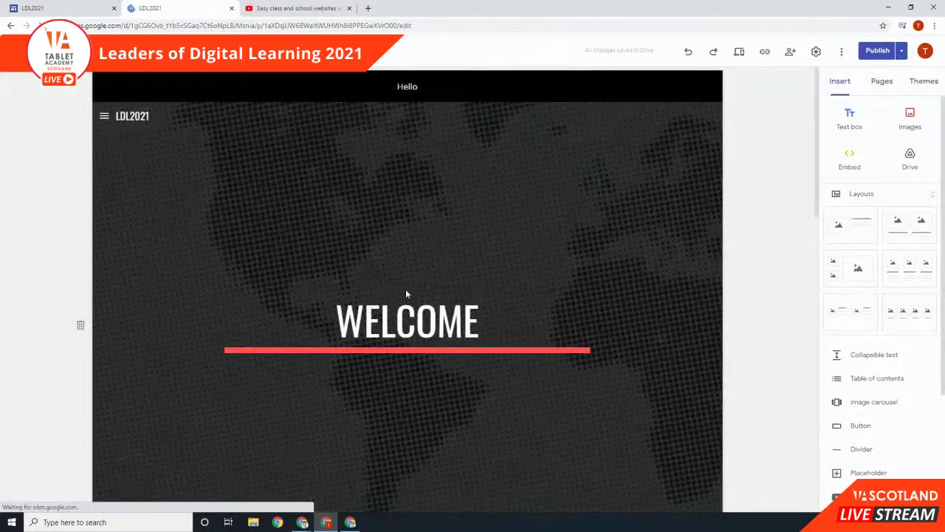
Step: Add an 'LDL2021 Site' page link to the pasted ldl21 site URL, opening in a new tab
{"action": "left_click", "coordinate": [406, 295]}
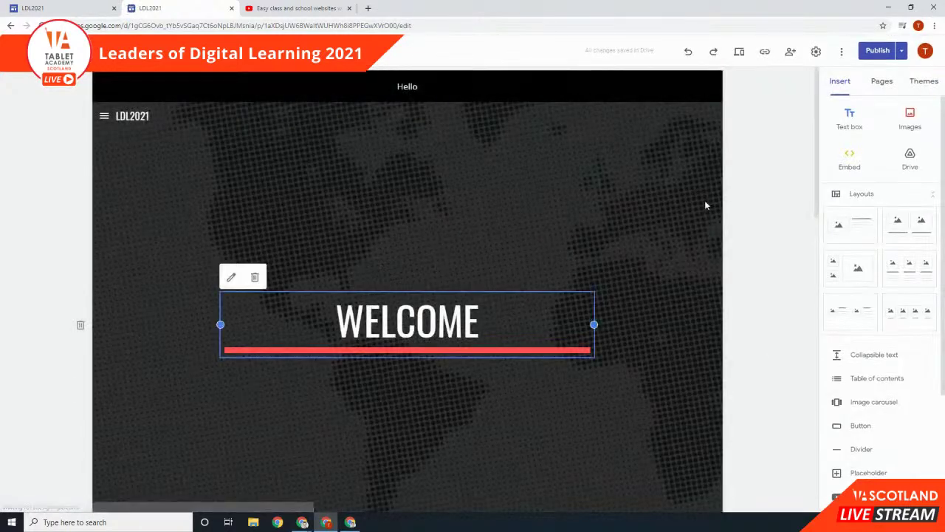
{"action": "left_click", "coordinate": [876, 86]}
{"action": "mouse_move", "coordinate": [882, 477]}
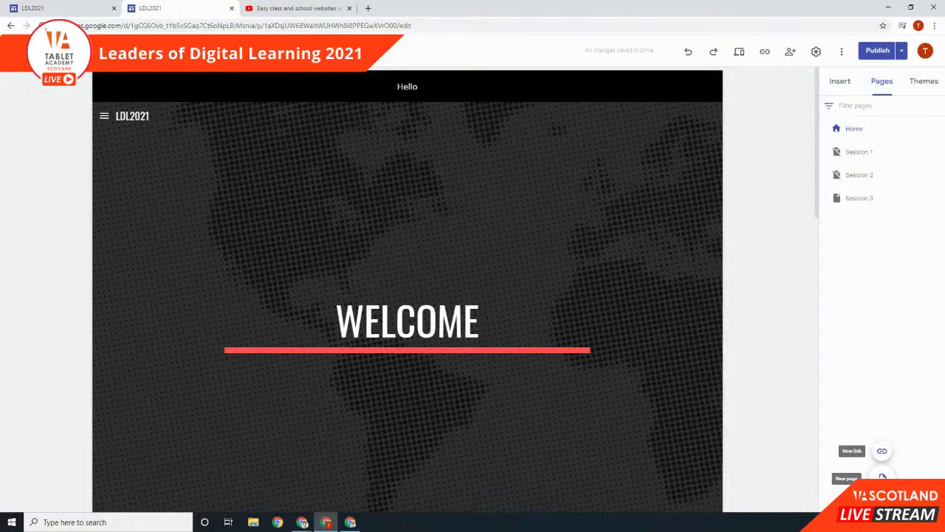
{"action": "left_click", "coordinate": [882, 453]}
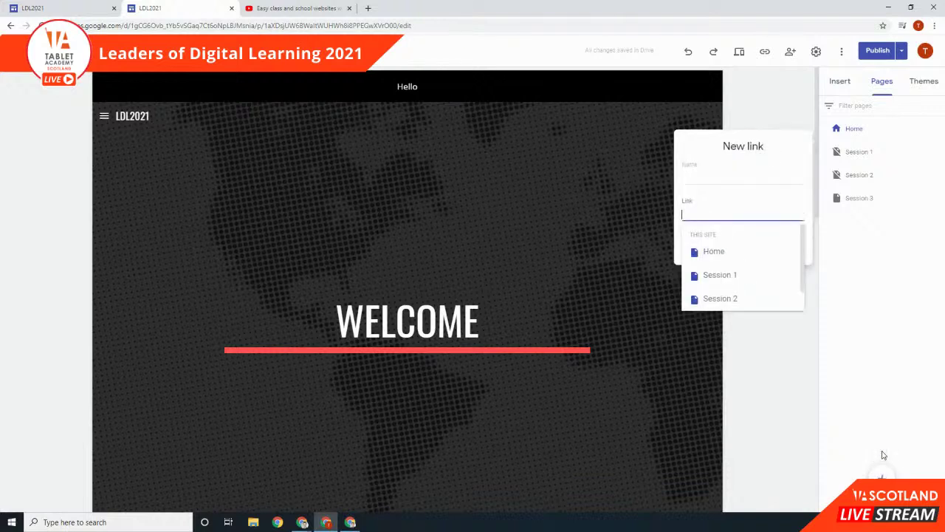
{"action": "left_click", "coordinate": [738, 179]}
{"action": "type", "text": "LDL2021 Site"}
{"action": "key", "text": "Tab"}
{"action": "type", "text": "https://sites.google.com/view/ldl21/"}
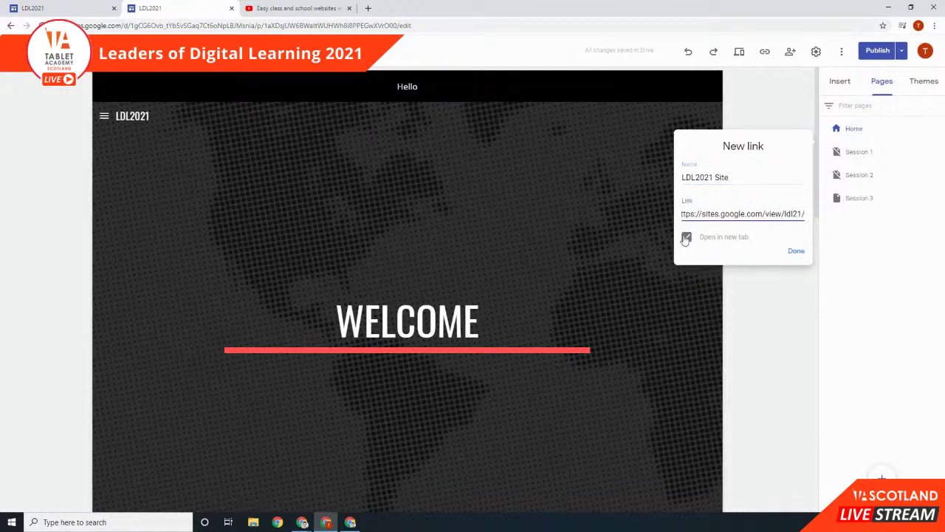
{"action": "left_click", "coordinate": [687, 238]}
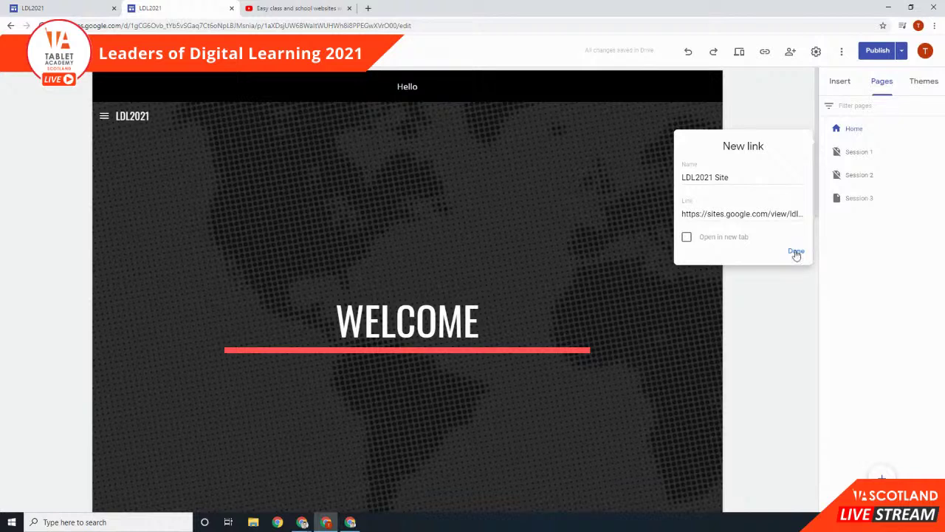
{"action": "left_click", "coordinate": [687, 238]}
{"action": "left_click", "coordinate": [796, 251]}
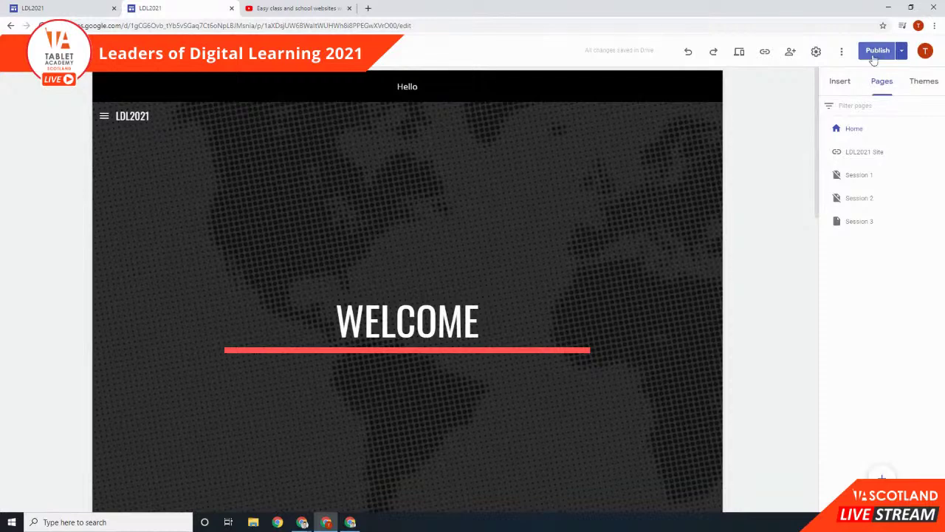
{"action": "left_click", "coordinate": [875, 51]}
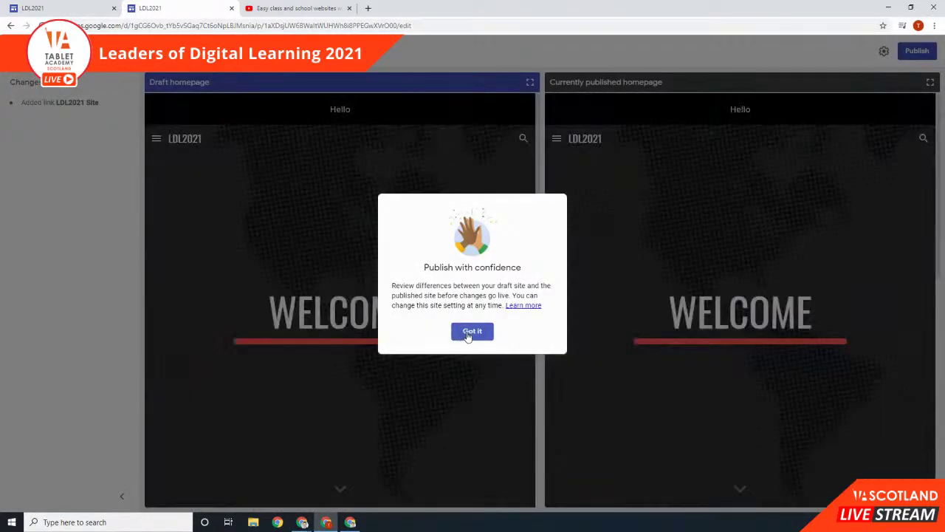
Step: Dismiss the publishing intro, publish the draft with the LDL2021 Site link, and view it live
{"action": "left_click", "coordinate": [471, 332]}
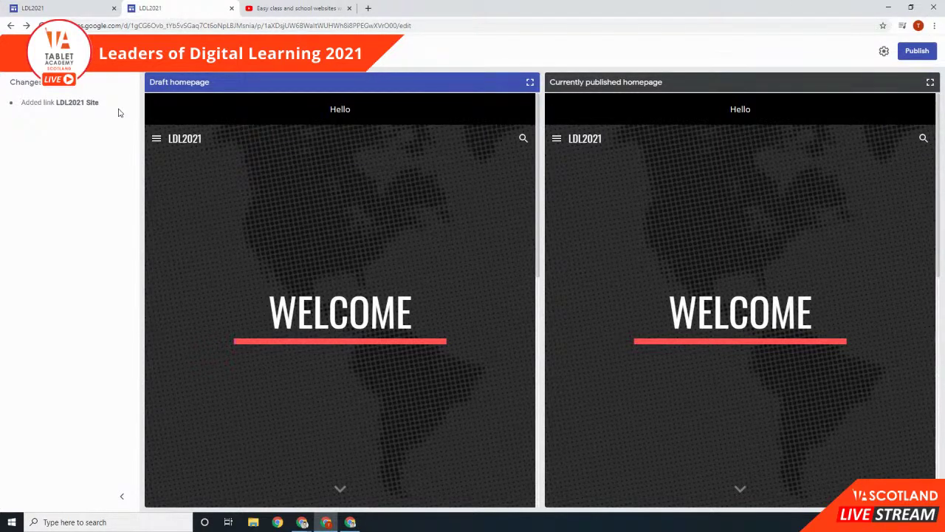
{"action": "left_click", "coordinate": [918, 51]}
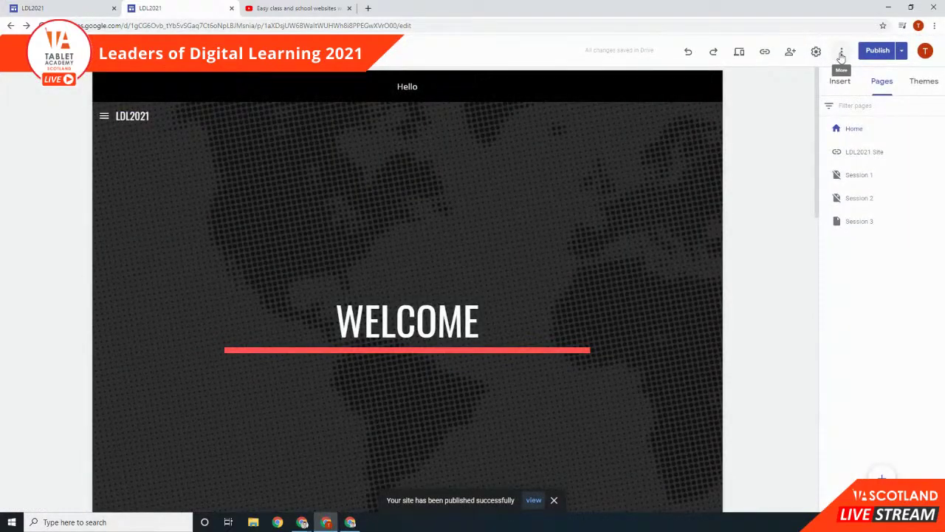
{"action": "left_click", "coordinate": [841, 53]}
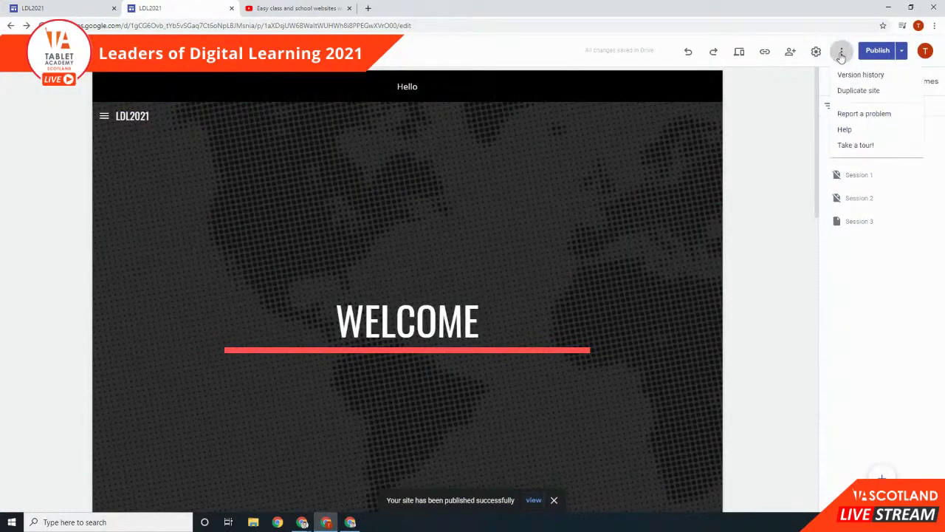
{"action": "left_click", "coordinate": [760, 104]}
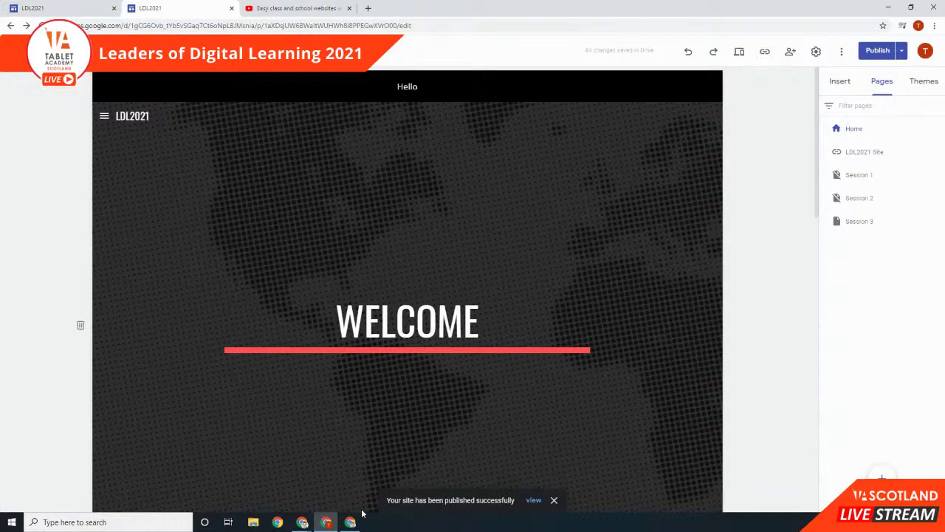
{"action": "left_click", "coordinate": [902, 51]}
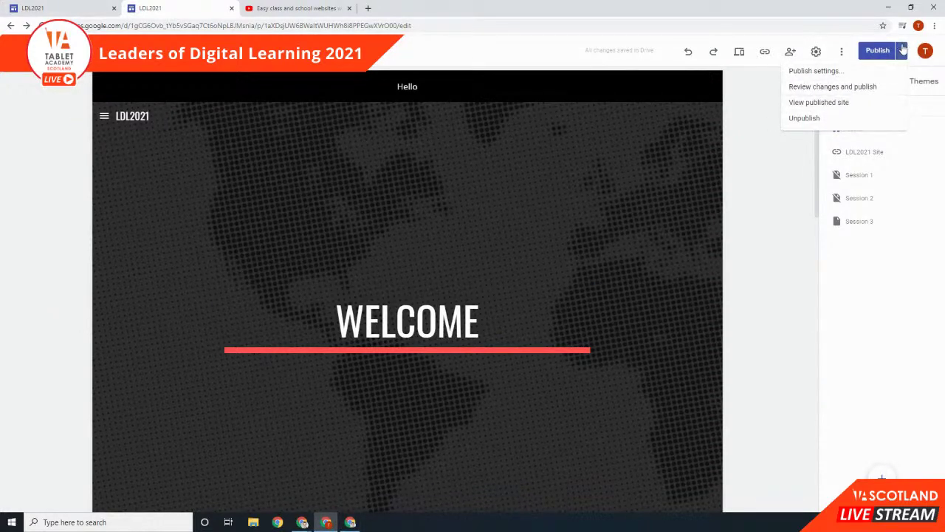
{"action": "left_click", "coordinate": [881, 85]}
{"action": "left_click", "coordinate": [898, 51]}
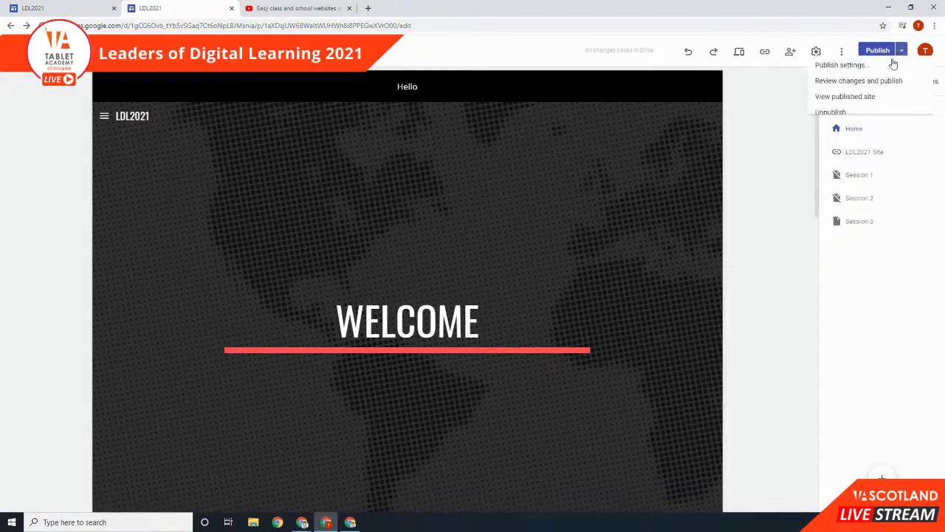
{"action": "left_click", "coordinate": [875, 102]}
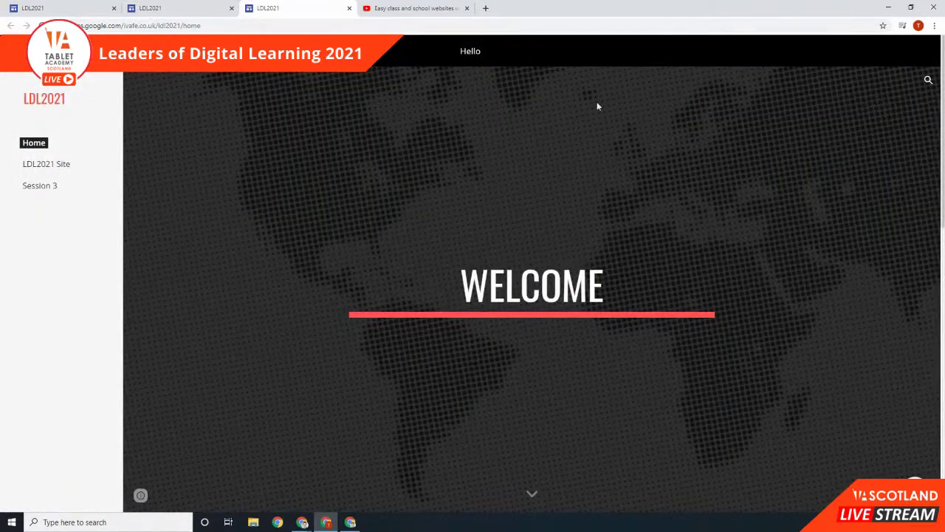
Step: Test the LDL2021 Site sidebar link twice, returning to the published LDL2021 tab each time
{"action": "left_click", "coordinate": [65, 164]}
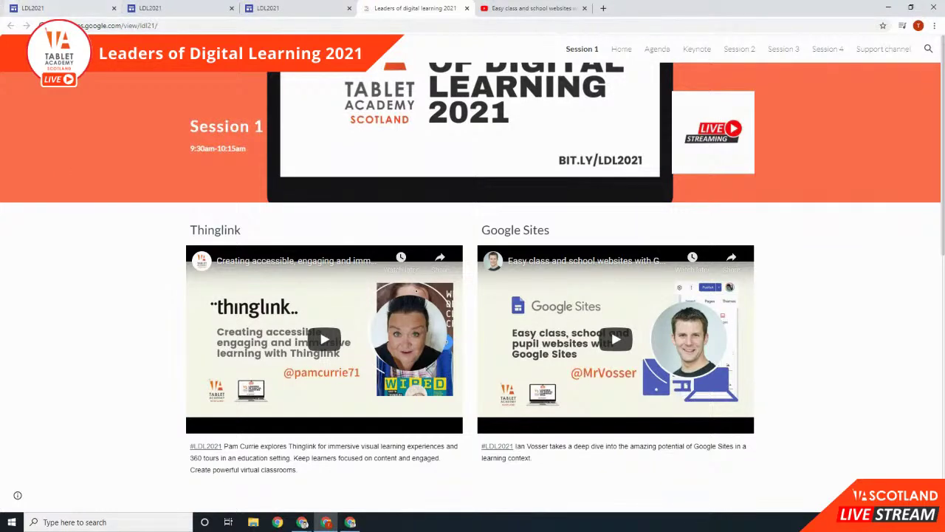
{"action": "left_click", "coordinate": [280, 8]}
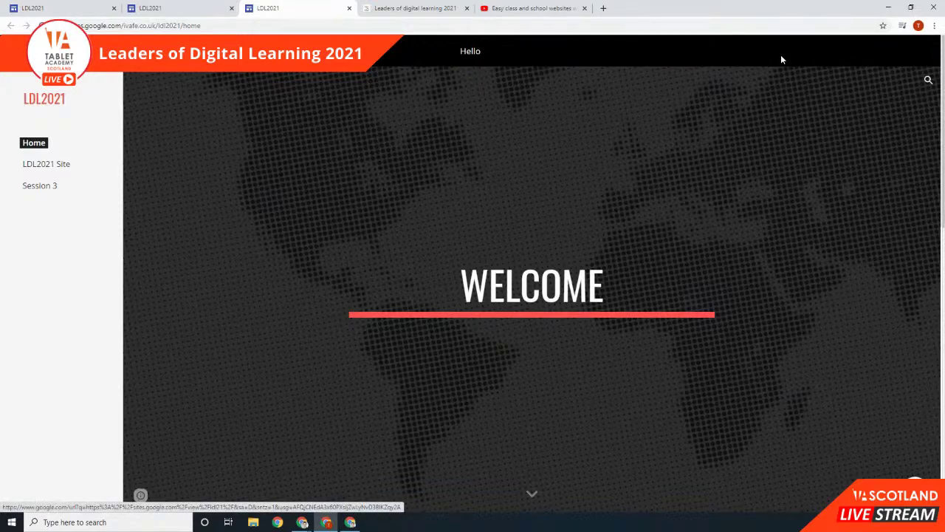
{"action": "scroll", "coordinate": [731, 247], "scroll_direction": "down", "scroll_amount": 3}
{"action": "scroll", "coordinate": [709, 248], "scroll_direction": "up", "scroll_amount": 3}
{"action": "left_click", "coordinate": [196, 9]}
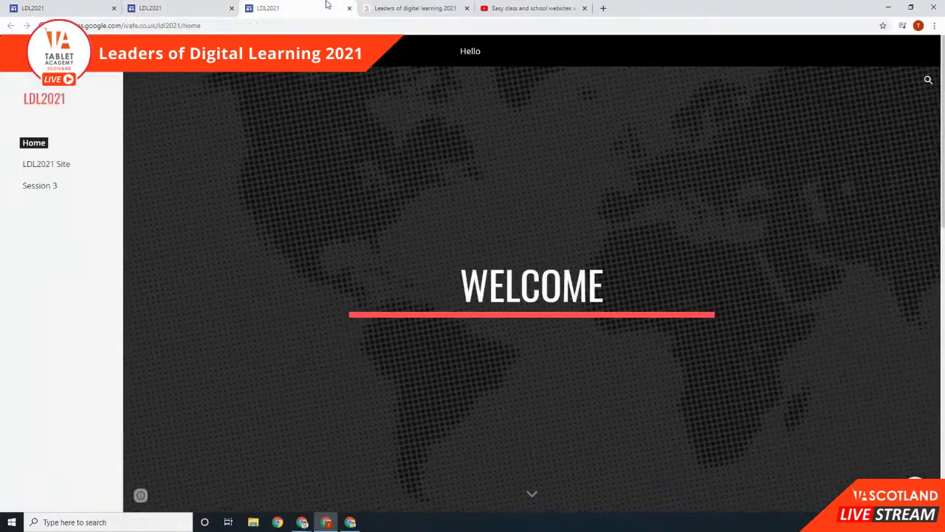
{"action": "left_click", "coordinate": [292, 9]}
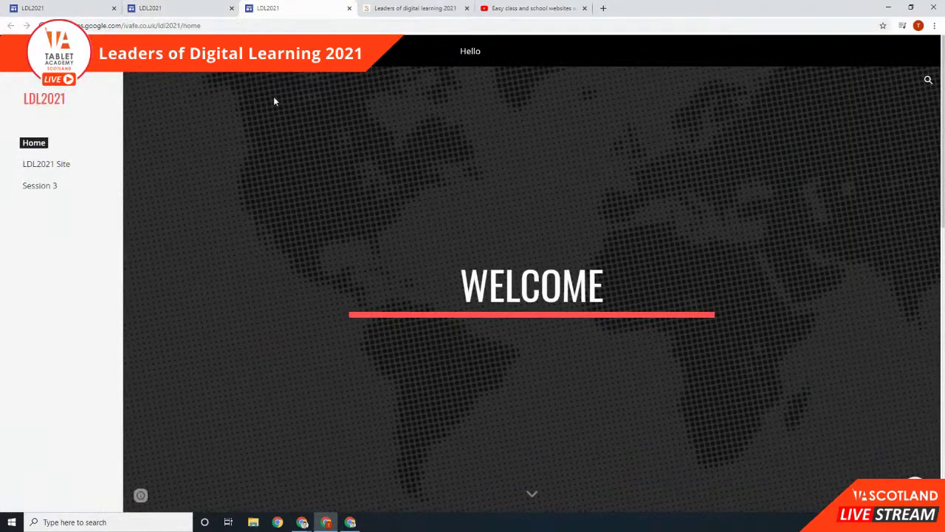
{"action": "left_click", "coordinate": [52, 169]}
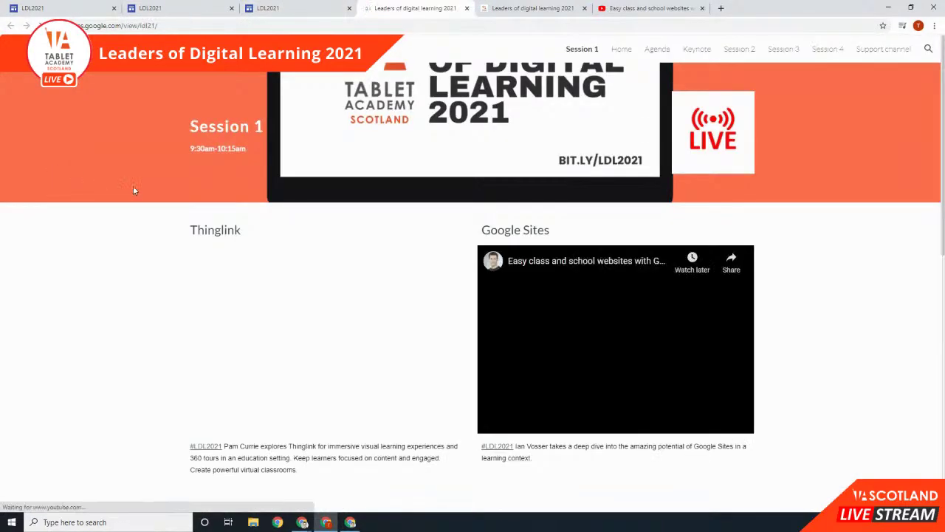
{"action": "left_click", "coordinate": [313, 9]}
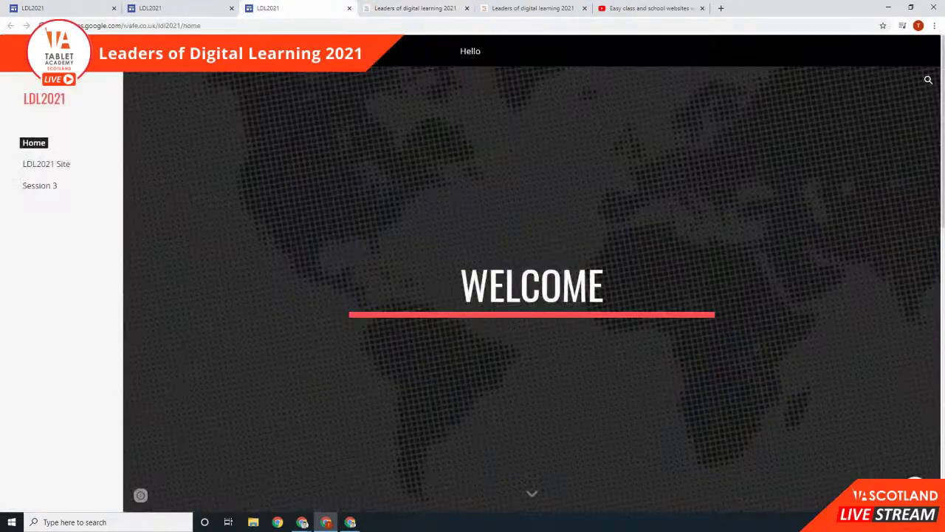
Step: Copy the direct link to the PART 3 heading on the published Session 3 page
{"action": "left_click", "coordinate": [34, 187]}
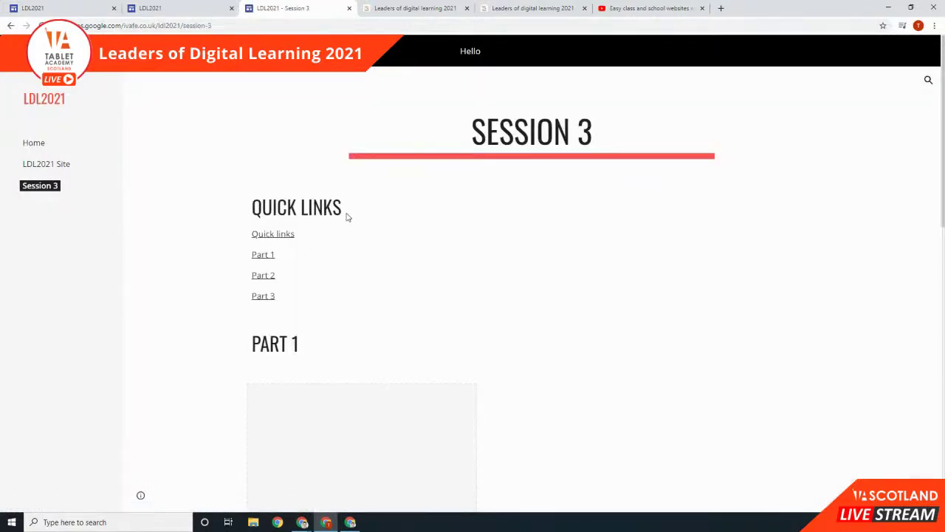
{"action": "scroll", "coordinate": [348, 266], "scroll_direction": "down", "scroll_amount": 5}
{"action": "scroll", "coordinate": [356, 265], "scroll_direction": "down", "scroll_amount": 3}
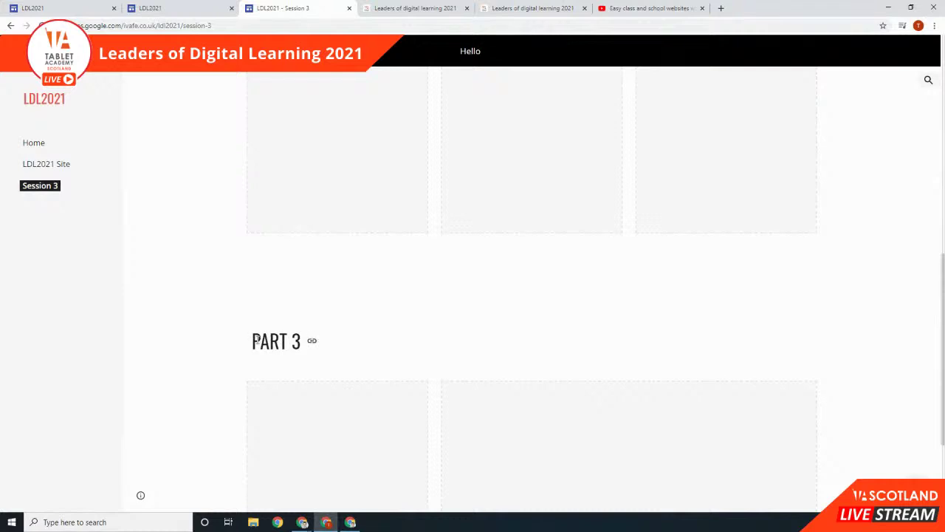
{"action": "left_click", "coordinate": [312, 342]}
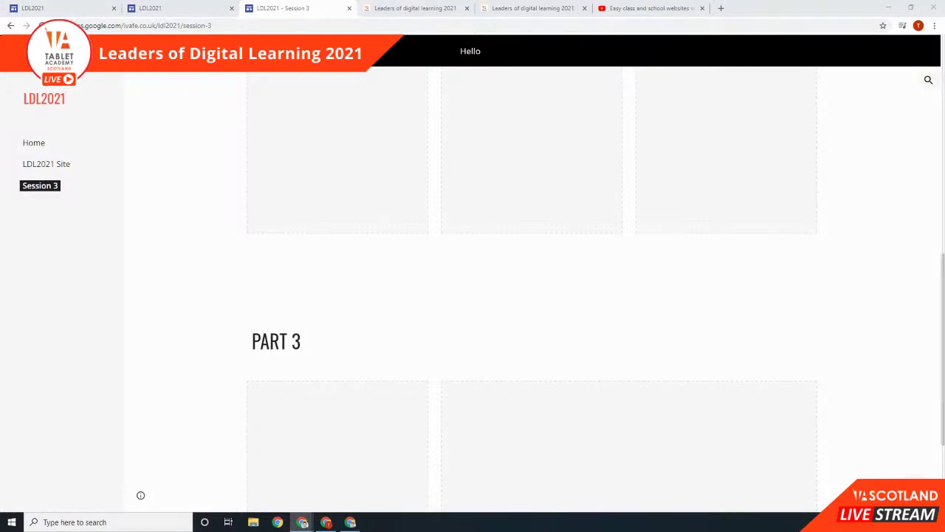
Step: Paste the copied PART 3 heading link into the address bar and load it
{"action": "left_click", "coordinate": [184, 25]}
{"action": "key", "text": "ctrl+v"}
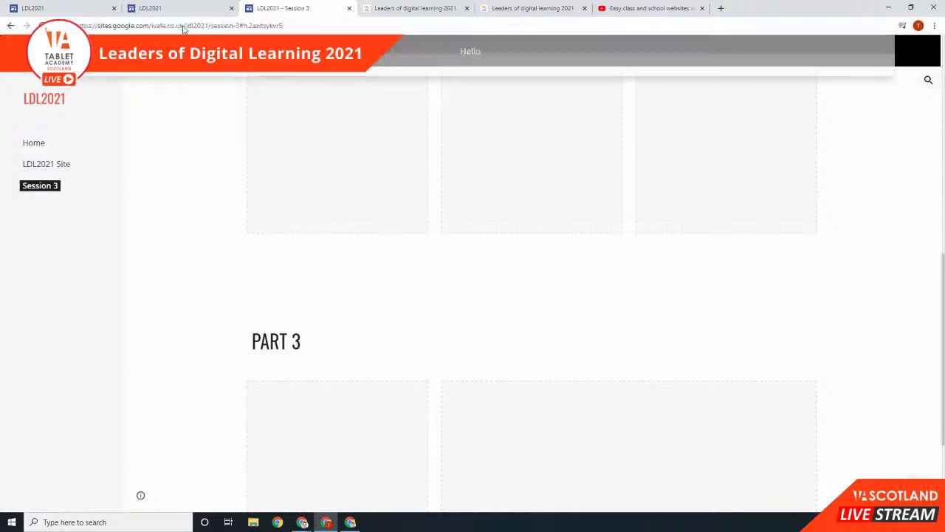
{"action": "key", "text": "Return"}
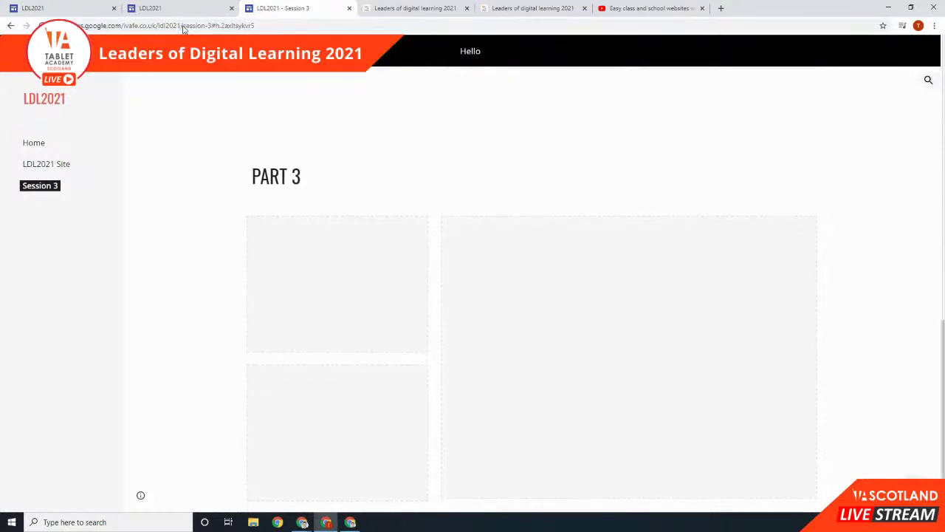